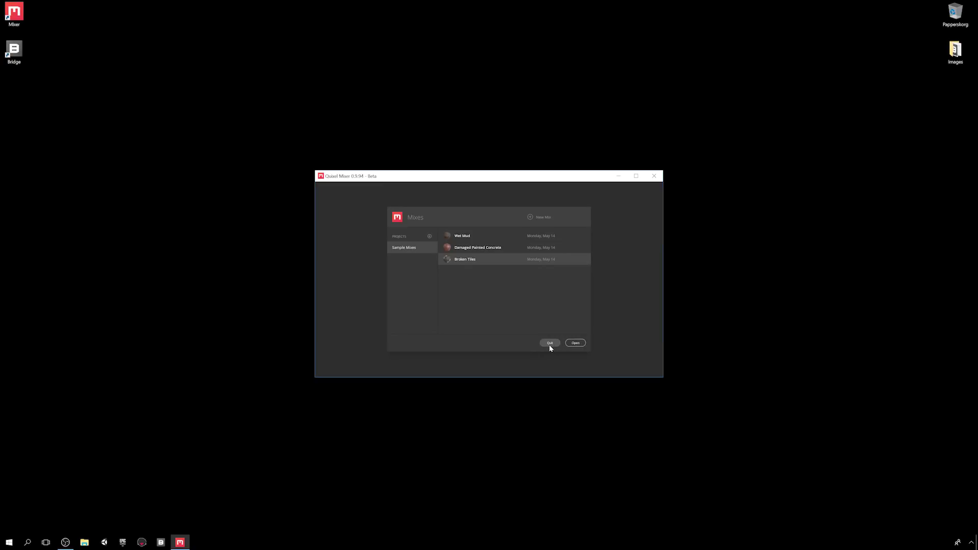
- Add project My Project and create the mix My Mix at 2048 px with the Metalness workflow
{"action": "left_click", "coordinate": [430, 237]}
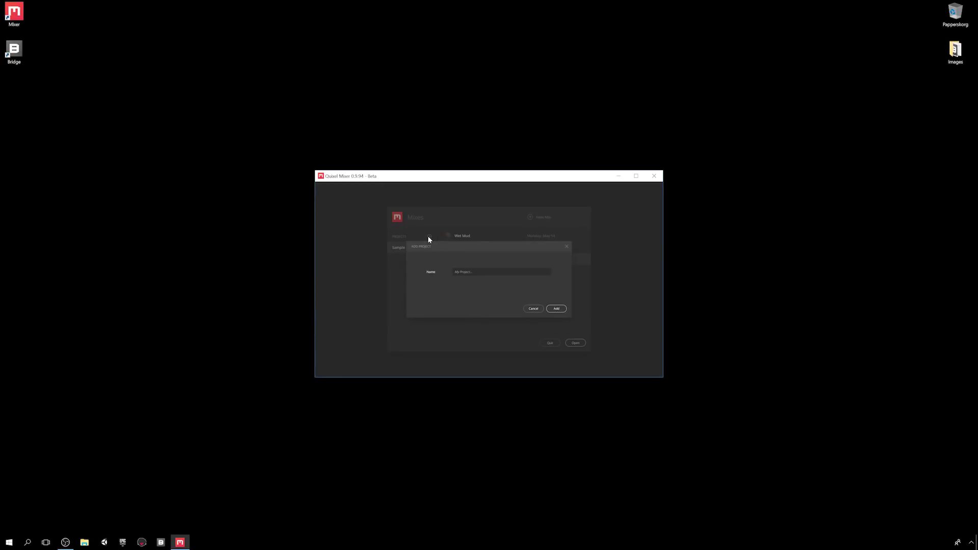
{"action": "left_click", "coordinate": [556, 309]}
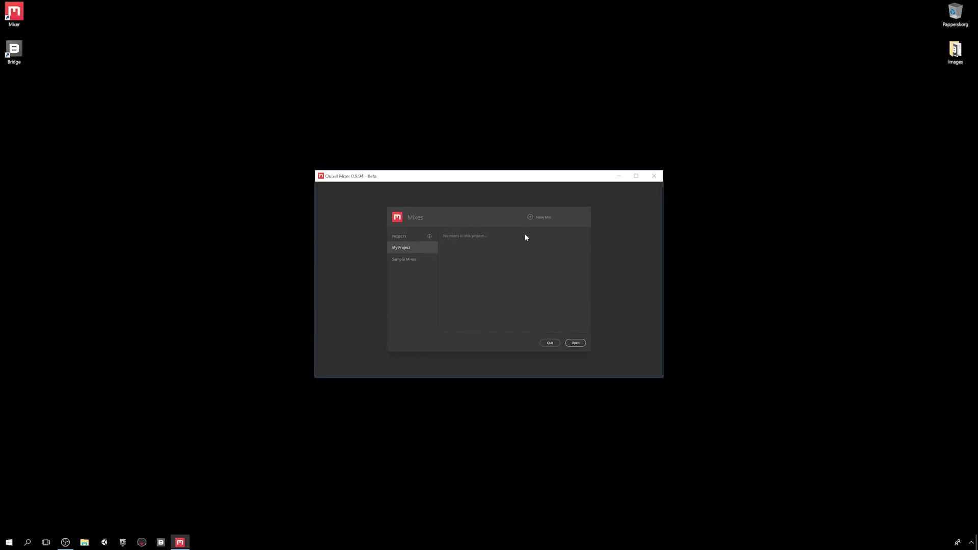
{"action": "left_click", "coordinate": [539, 218]}
{"action": "type", "text": "My Mix"}
{"action": "left_click", "coordinate": [530, 272]}
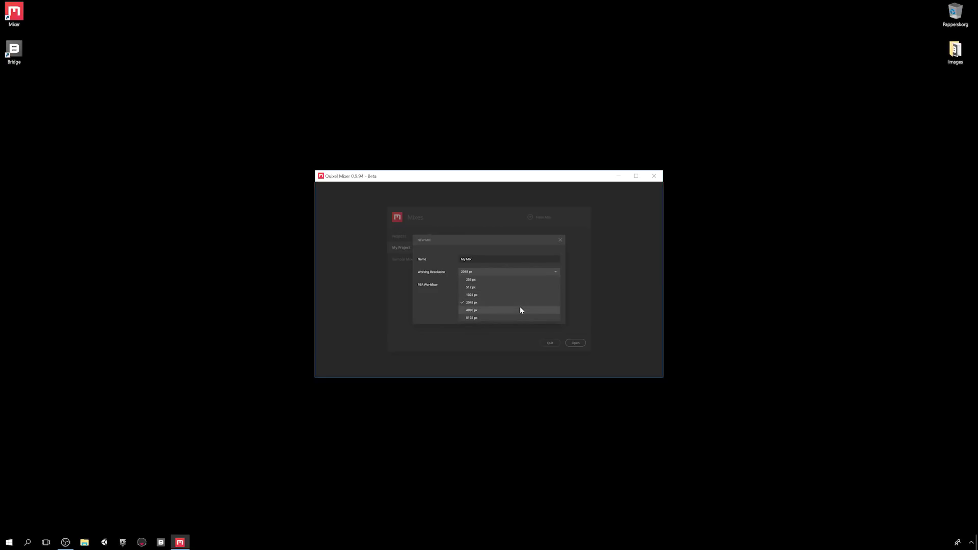
{"action": "left_click", "coordinate": [523, 302]}
{"action": "left_click", "coordinate": [527, 285]}
{"action": "left_click", "coordinate": [523, 300]}
{"action": "left_click", "coordinate": [547, 315]}
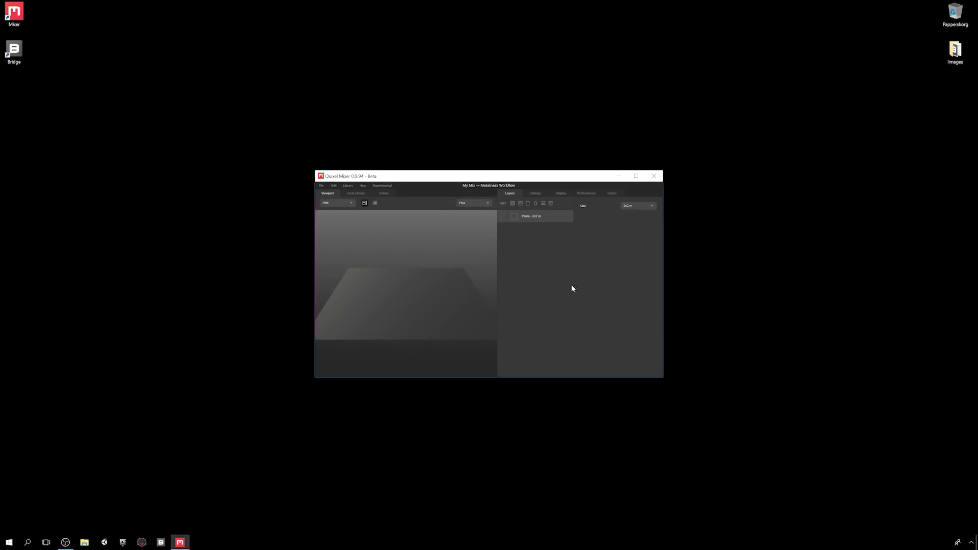
- Maximize the Mixer window, then start and cancel an extra new mix
{"action": "left_click", "coordinate": [636, 176]}
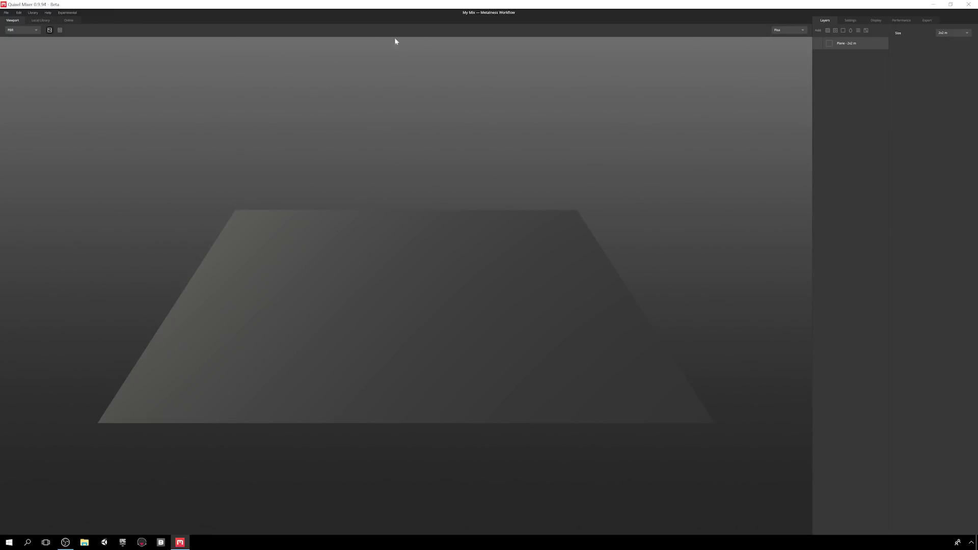
{"action": "left_click", "coordinate": [6, 13]}
{"action": "left_click", "coordinate": [43, 26]}
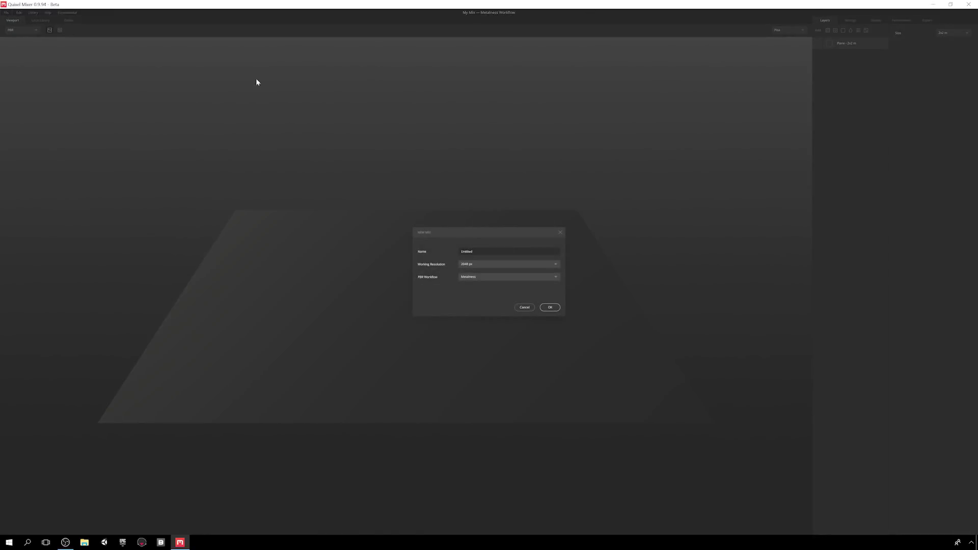
{"action": "left_click", "coordinate": [525, 307]}
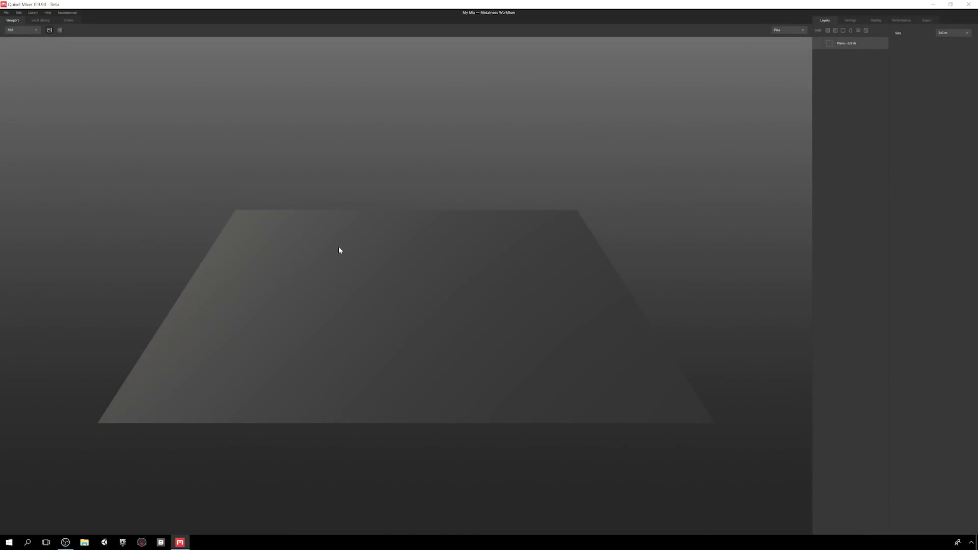
- Browse the Sample Mixes project to the Broken Tiles mix, then cancel opening it
{"action": "left_click", "coordinate": [6, 12]}
{"action": "left_click", "coordinate": [23, 34]}
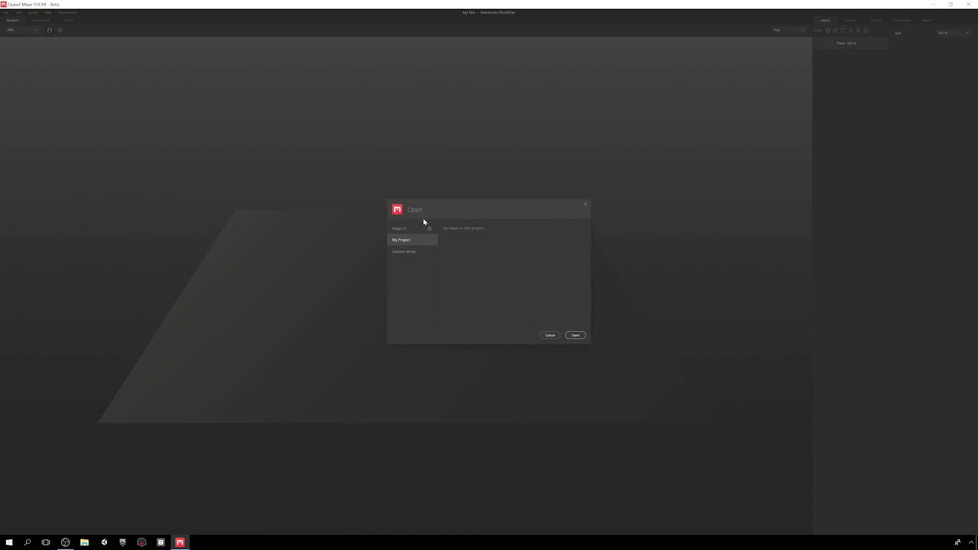
{"action": "left_click", "coordinate": [421, 251]}
{"action": "left_click", "coordinate": [466, 252]}
{"action": "left_click", "coordinate": [578, 336]}
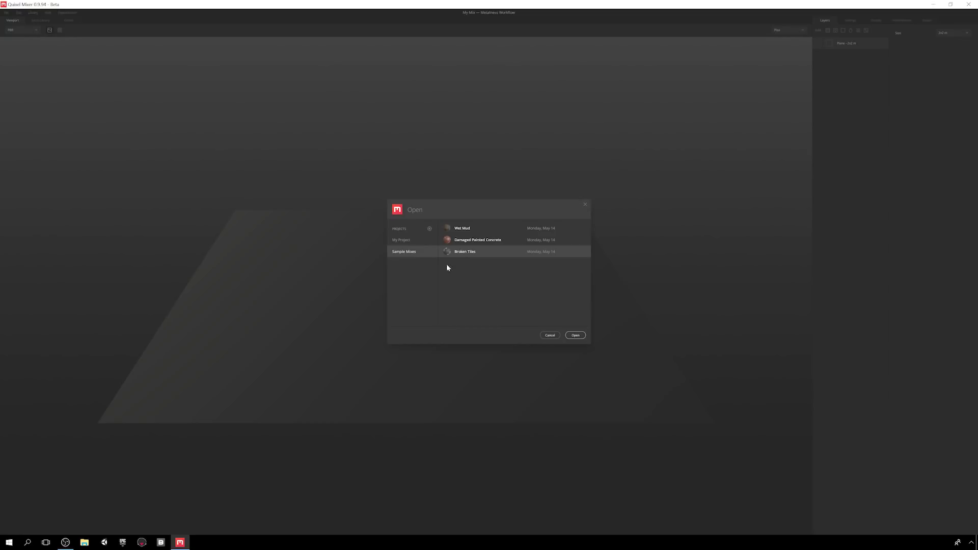
{"action": "left_click", "coordinate": [550, 335]}
- Save the mix as My Mix via File > Save As
{"action": "left_click", "coordinate": [6, 13]}
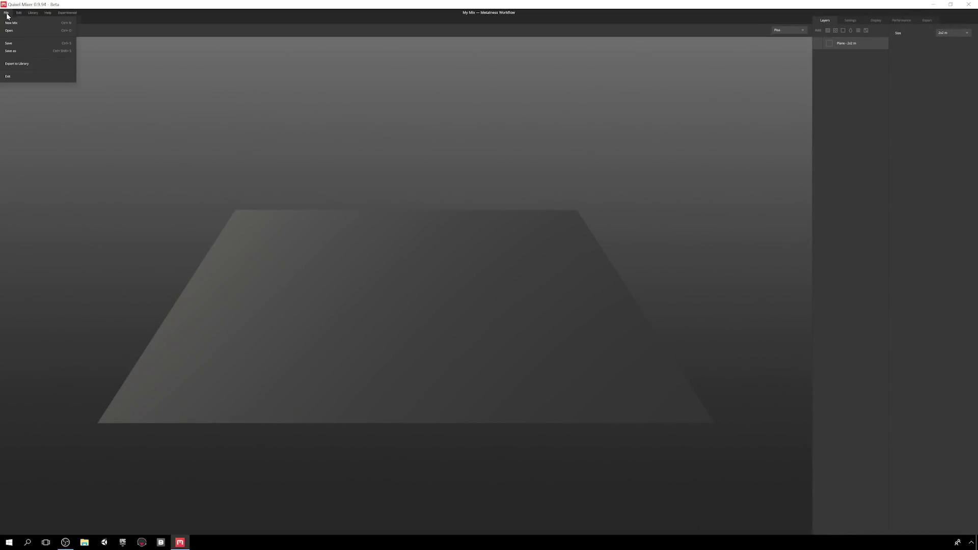
{"action": "left_click", "coordinate": [11, 44]}
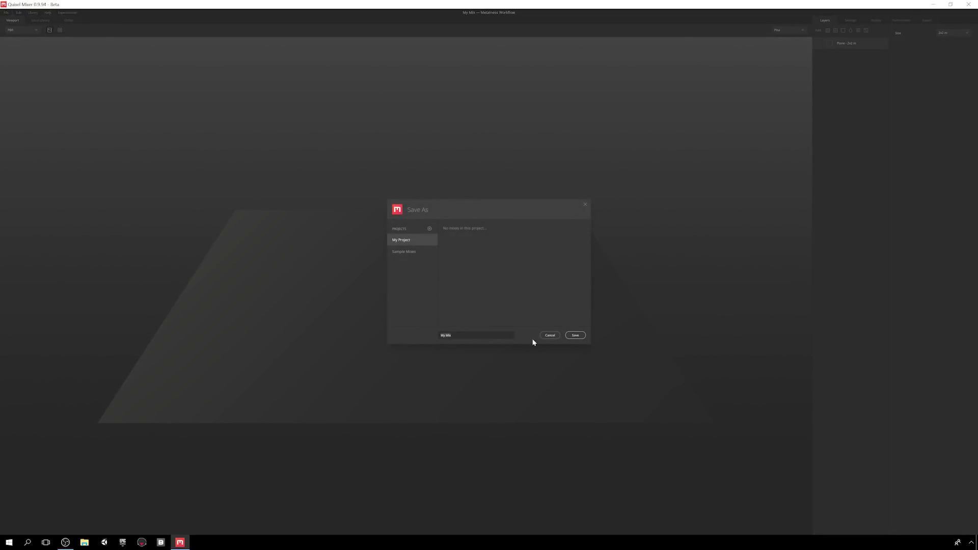
{"action": "left_click", "coordinate": [575, 336]}
- Start saving a second copy under another name, then cancel
{"action": "left_click", "coordinate": [6, 13]}
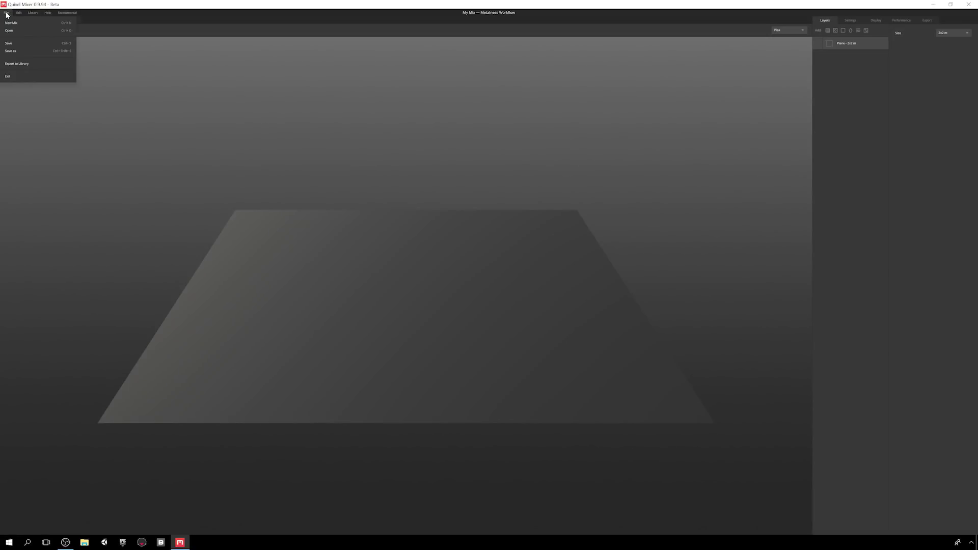
{"action": "left_click", "coordinate": [27, 56]}
{"action": "left_click", "coordinate": [470, 336]}
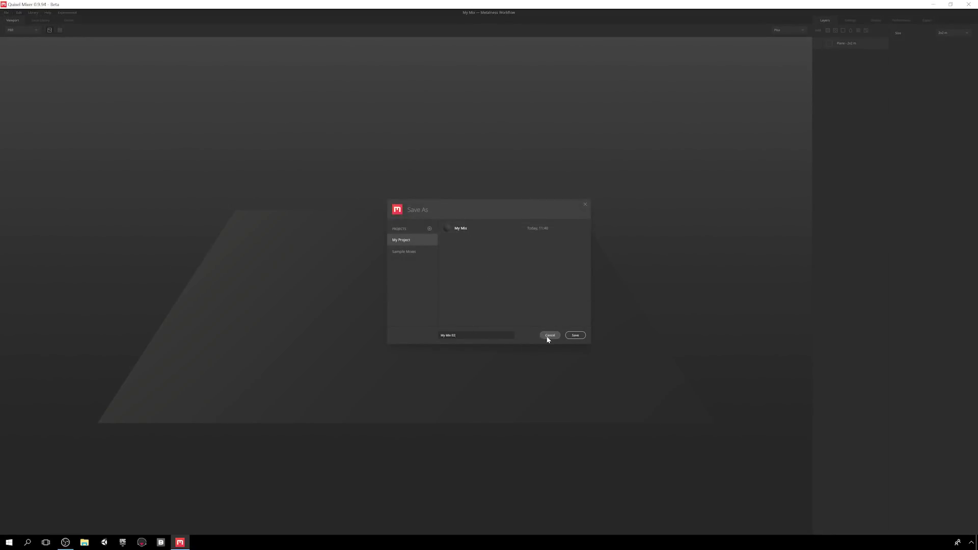
{"action": "left_click", "coordinate": [549, 335]}
- Review the Save to Library category and 2048 px resolution, then cancel without saving
{"action": "left_click", "coordinate": [4, 13]}
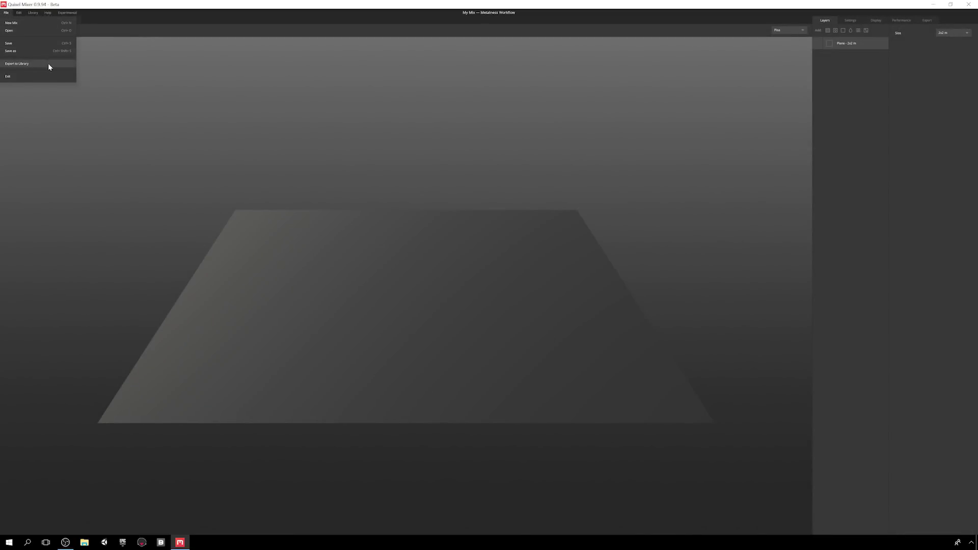
{"action": "left_click", "coordinate": [48, 63]}
{"action": "left_click", "coordinate": [551, 220]}
{"action": "left_click", "coordinate": [551, 222]}
{"action": "left_click", "coordinate": [553, 232]}
{"action": "left_click", "coordinate": [553, 231]}
{"action": "left_click", "coordinate": [574, 344]}
{"action": "left_click", "coordinate": [6, 12]}
{"action": "left_click", "coordinate": [18, 13]}
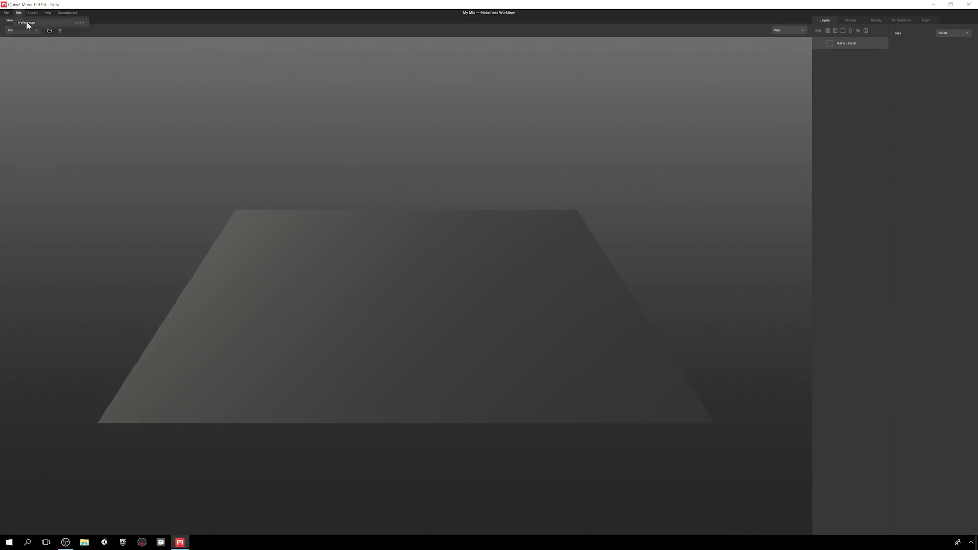
{"action": "left_click", "coordinate": [57, 28]}
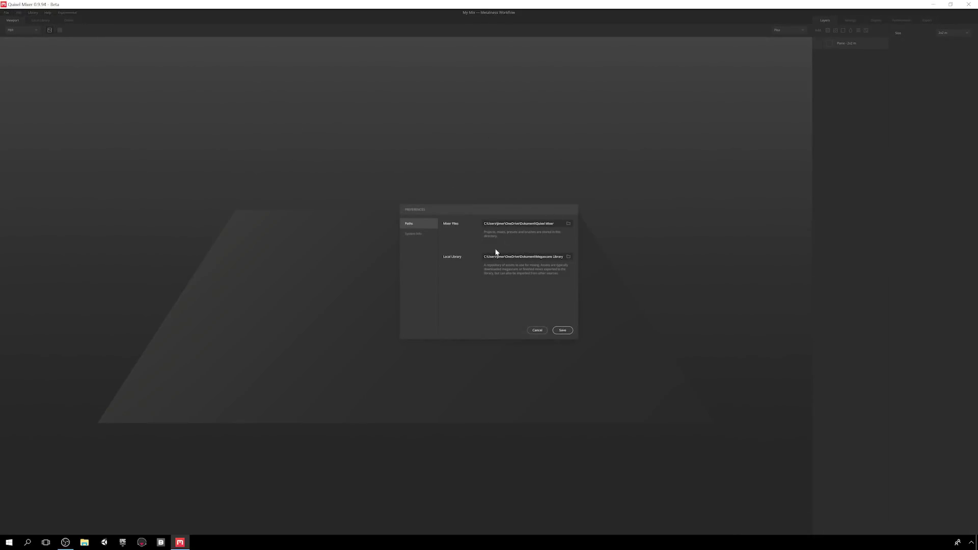
{"action": "left_click", "coordinate": [413, 234]}
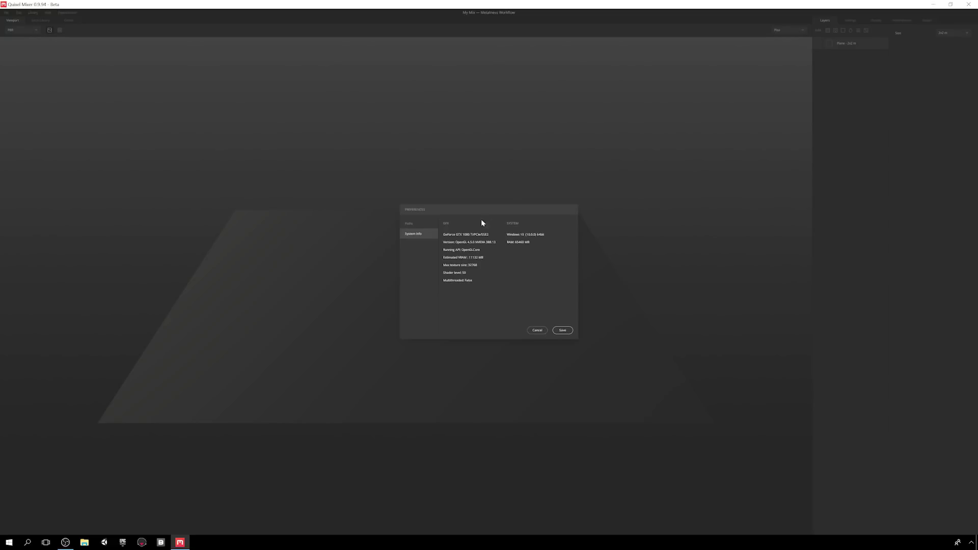
{"action": "left_click", "coordinate": [537, 329]}
{"action": "left_click", "coordinate": [34, 12]}
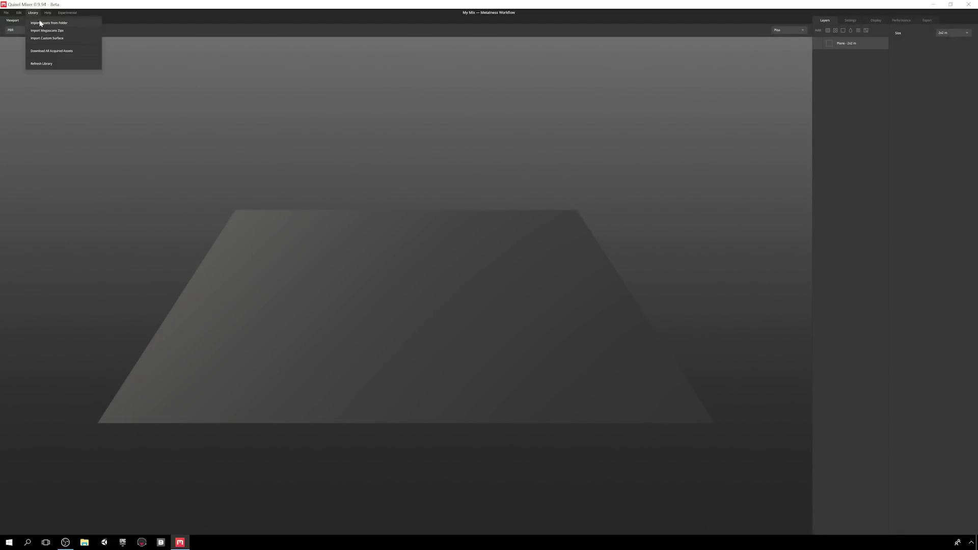
{"action": "left_click", "coordinate": [82, 25]}
{"action": "left_click", "coordinate": [229, 79]}
{"action": "left_click", "coordinate": [393, 273]}
{"action": "left_click", "coordinate": [34, 13]}
{"action": "left_click", "coordinate": [76, 31]}
{"action": "left_click", "coordinate": [434, 263]}
{"action": "left_click", "coordinate": [433, 263]}
{"action": "left_click", "coordinate": [432, 272]}
{"action": "left_click", "coordinate": [34, 12]}
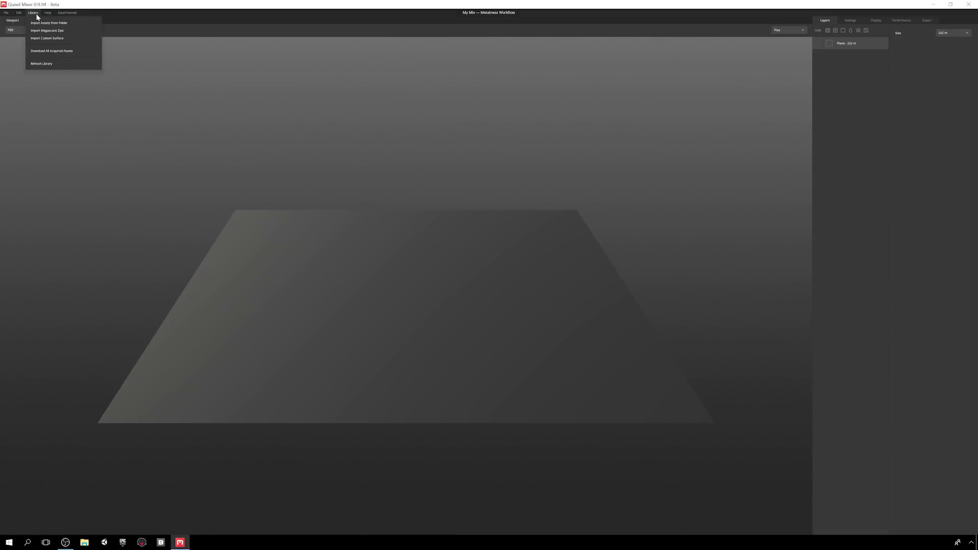
{"action": "left_click", "coordinate": [85, 41]}
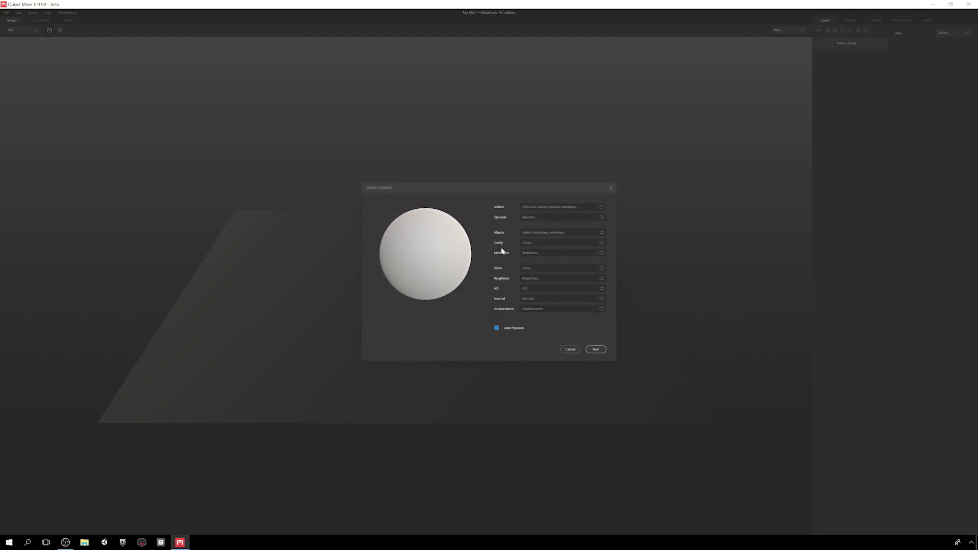
{"action": "left_click", "coordinate": [601, 206]}
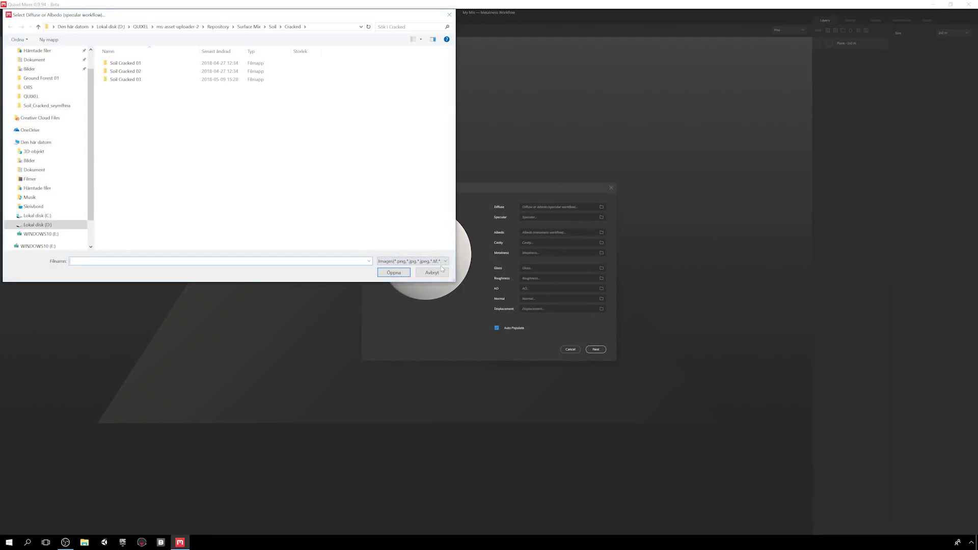
{"action": "left_click", "coordinate": [432, 272]}
{"action": "left_click", "coordinate": [570, 350]}
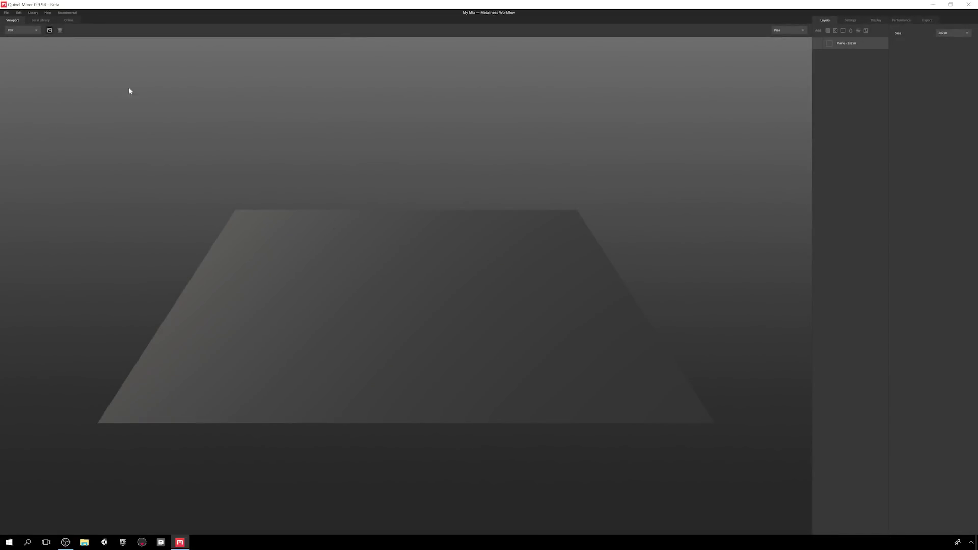
{"action": "left_click", "coordinate": [33, 13]}
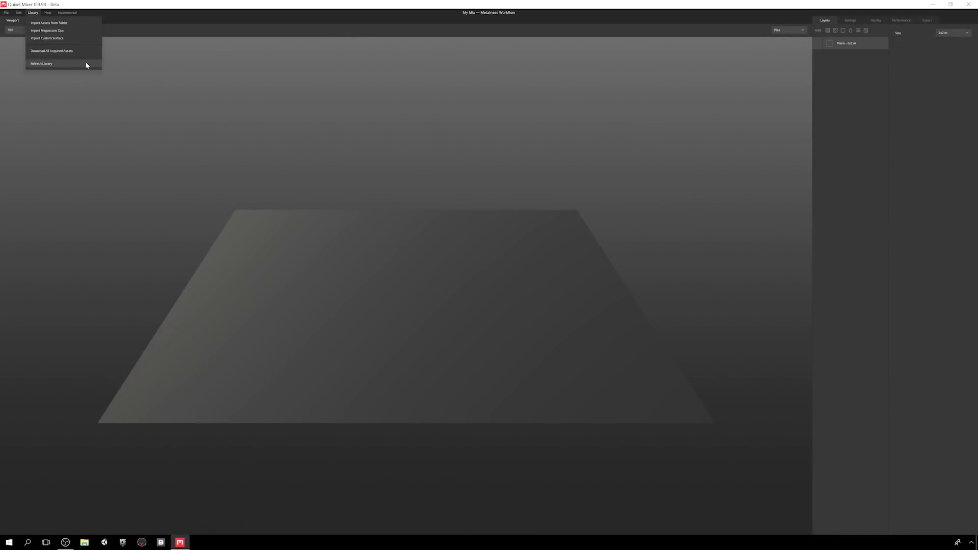
{"action": "left_click", "coordinate": [87, 24]}
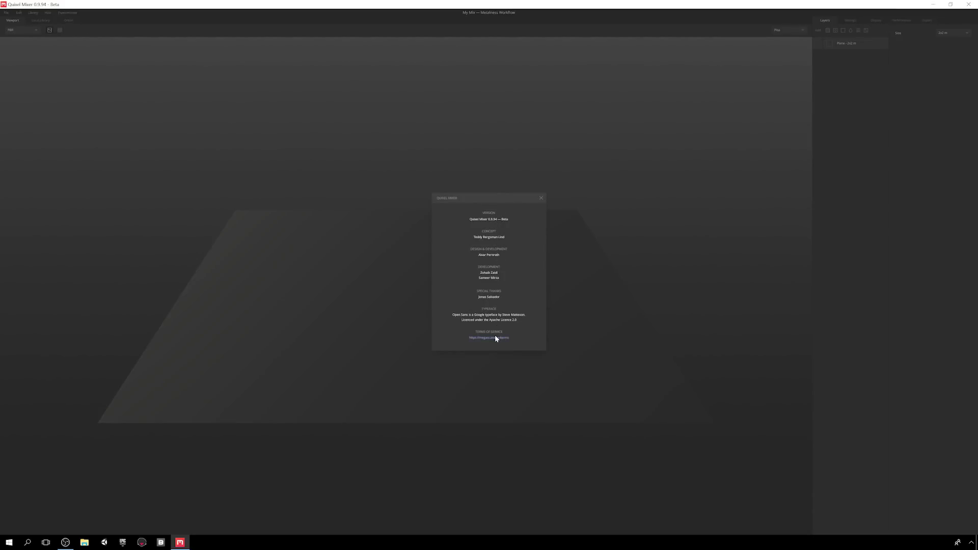
{"action": "left_click", "coordinate": [540, 198]}
{"action": "left_click", "coordinate": [47, 12]}
{"action": "left_click", "coordinate": [72, 34]}
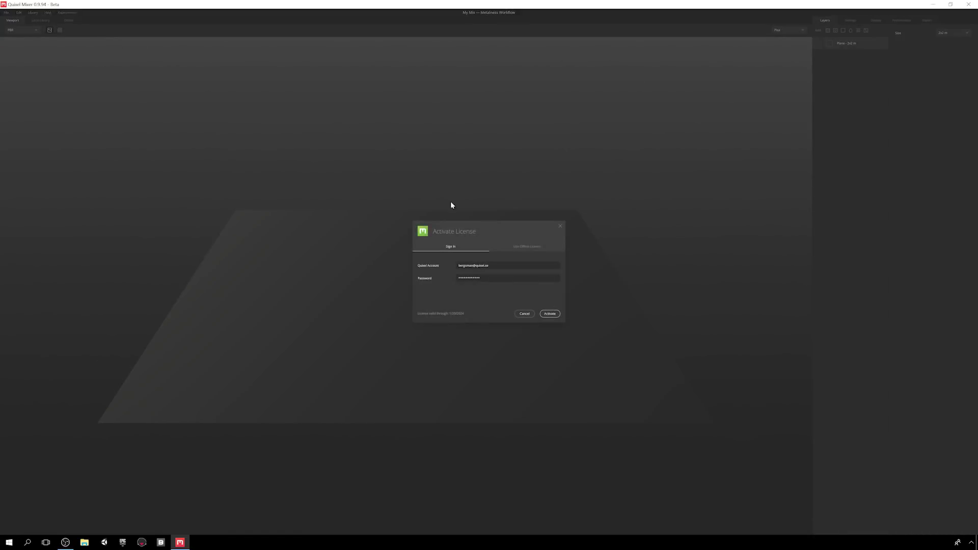
{"action": "left_click", "coordinate": [524, 314]}
{"action": "left_click", "coordinate": [48, 12]}
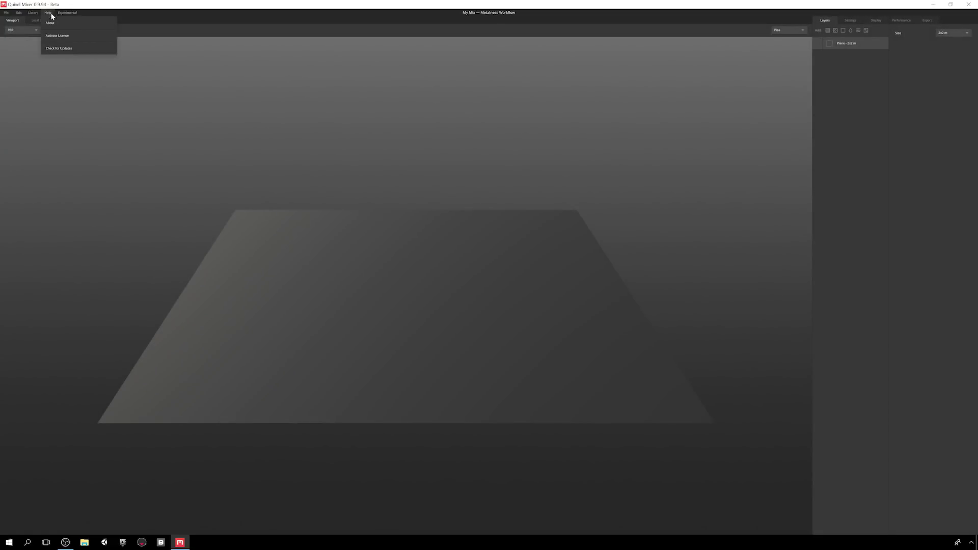
{"action": "left_click", "coordinate": [100, 45]}
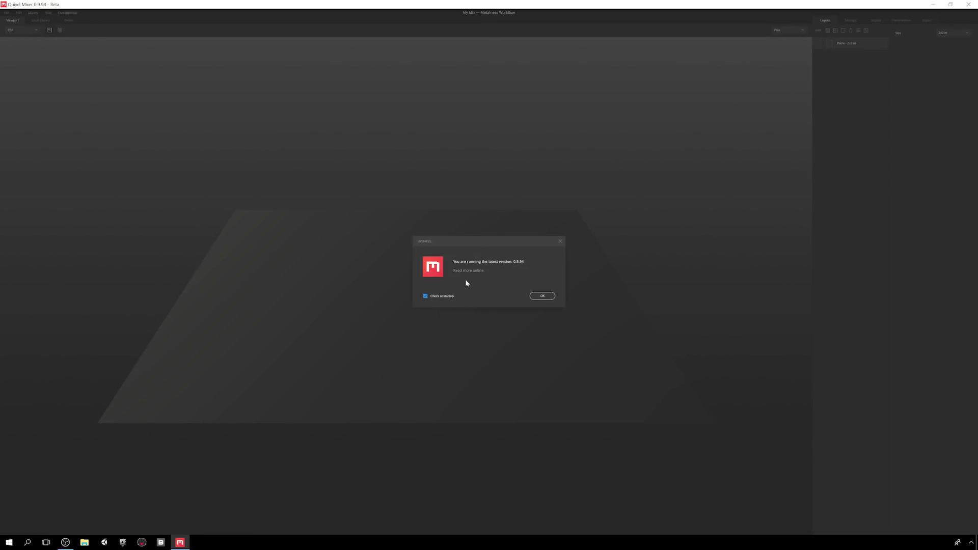
{"action": "left_click", "coordinate": [547, 299]}
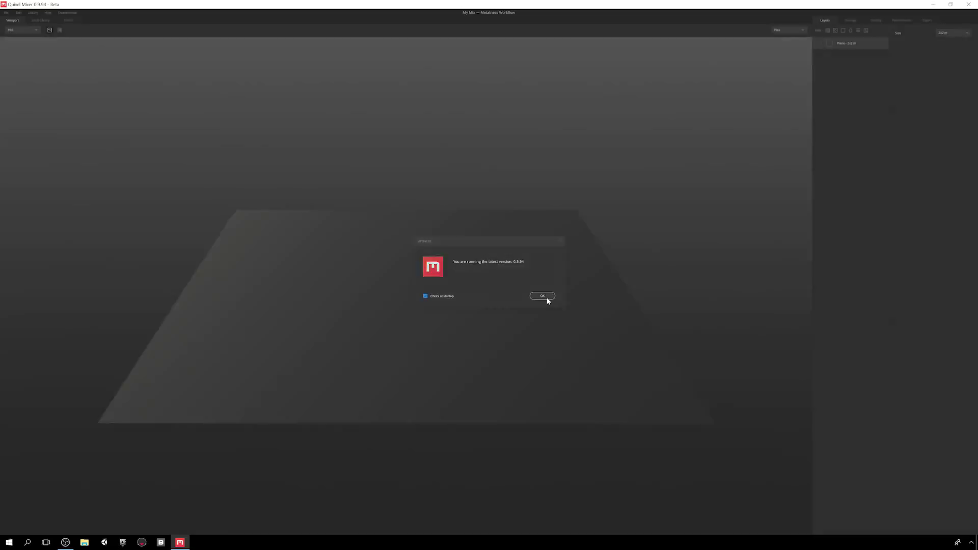
{"action": "left_click", "coordinate": [67, 12]}
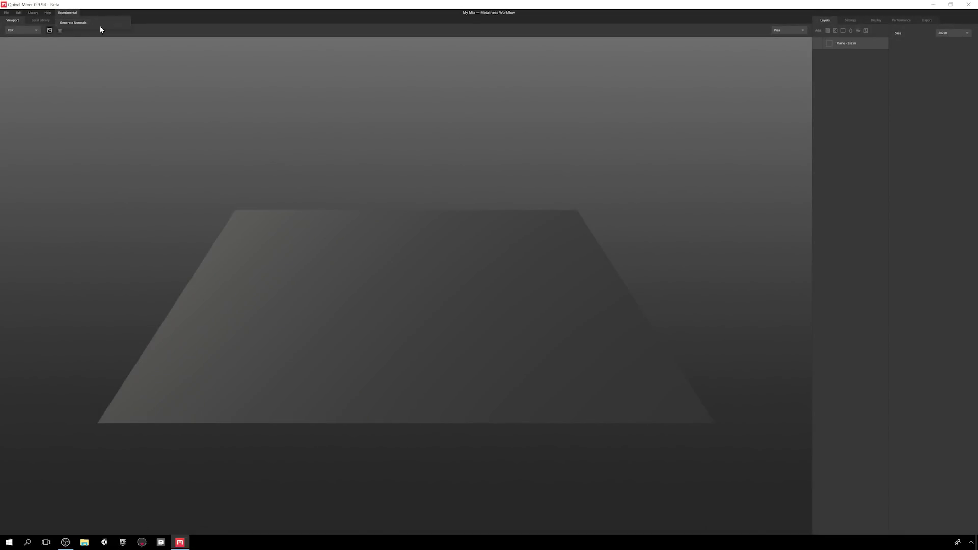
{"action": "left_click", "coordinate": [73, 57]}
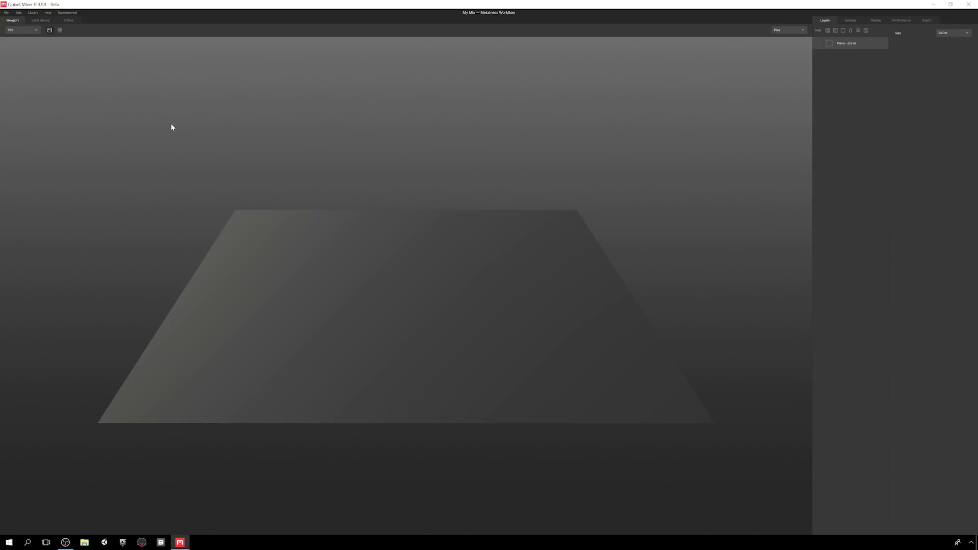
{"action": "left_click", "coordinate": [32, 32]}
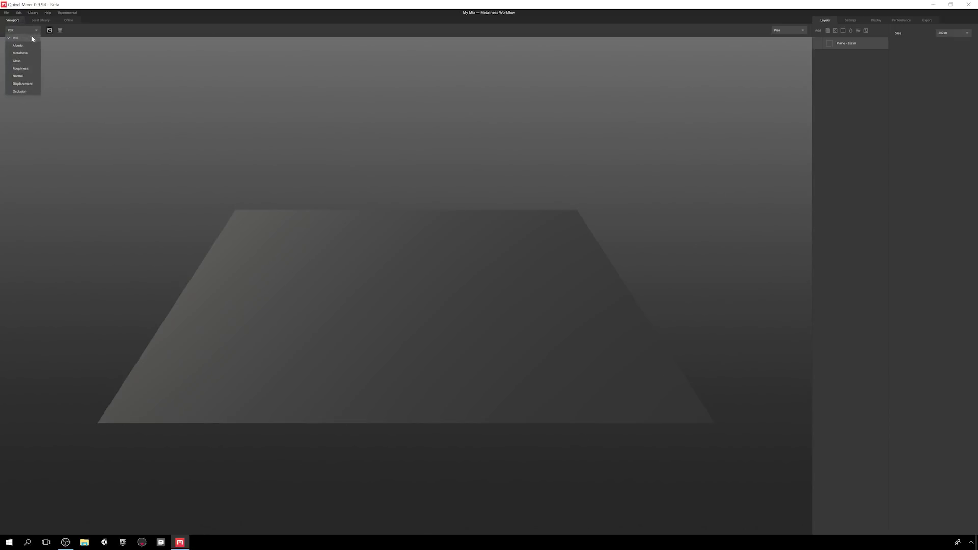
{"action": "left_click", "coordinate": [25, 76]}
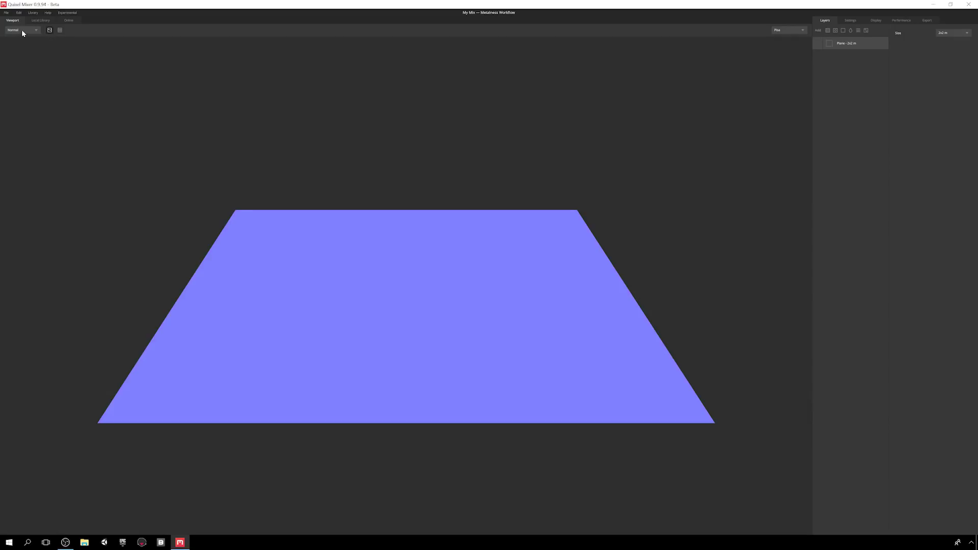
{"action": "left_click", "coordinate": [22, 31]}
{"action": "left_click", "coordinate": [20, 83]}
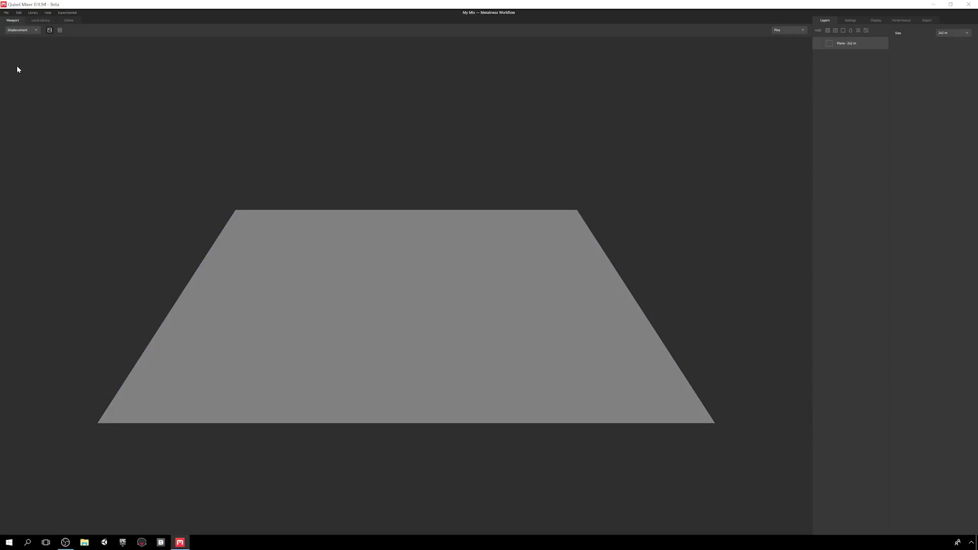
{"action": "left_click", "coordinate": [17, 31]}
{"action": "left_click", "coordinate": [17, 38]}
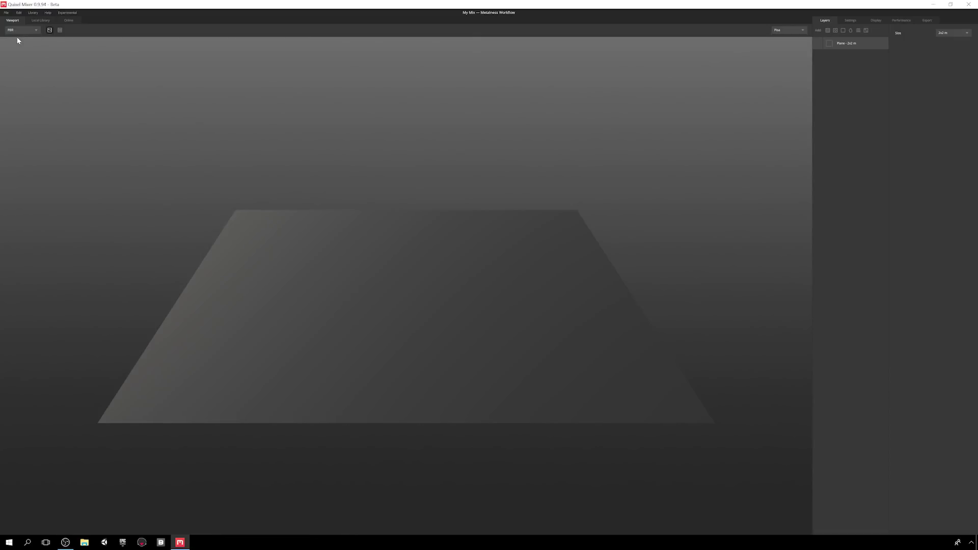
{"action": "key", "text": "2"}
{"action": "key", "text": "3"}
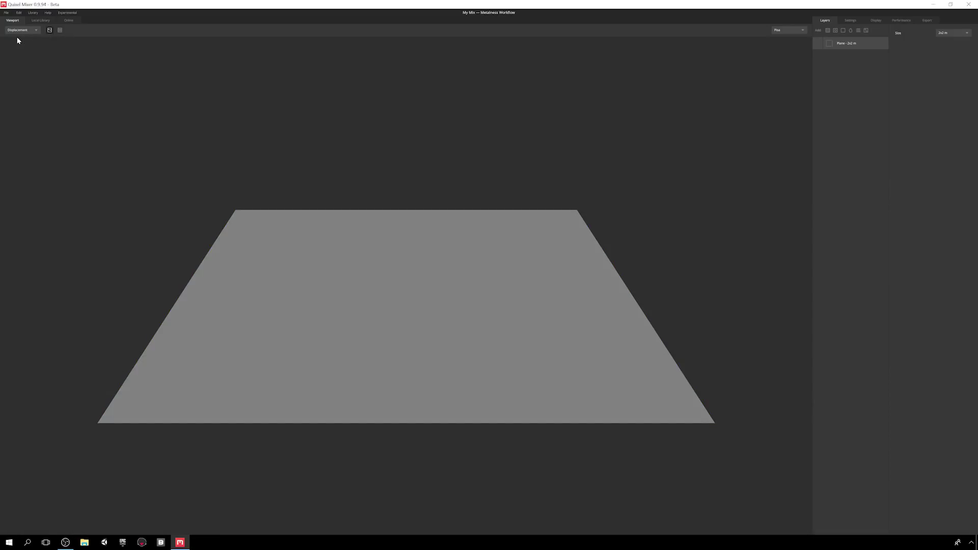
{"action": "key", "text": "1"}
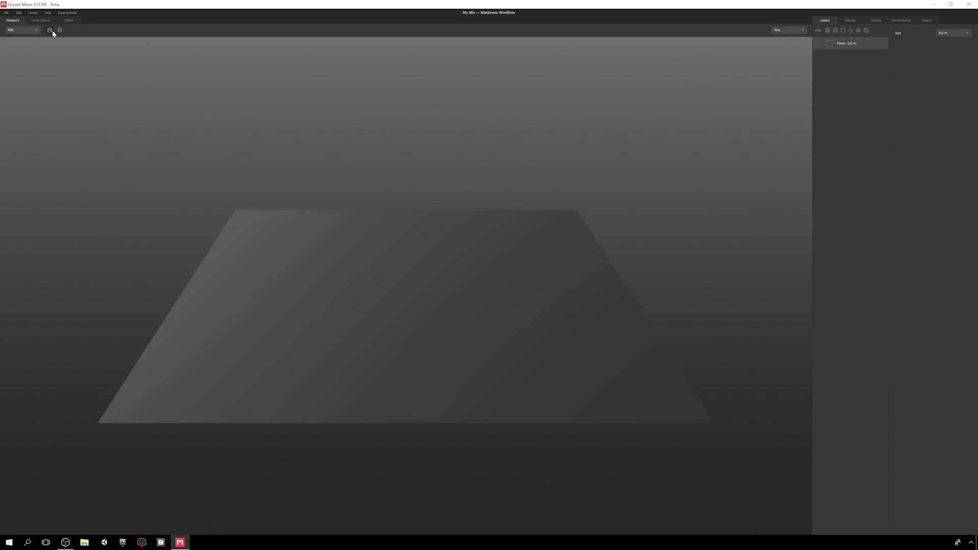
{"action": "left_click", "coordinate": [60, 31]}
{"action": "left_click", "coordinate": [49, 30]}
{"action": "left_click", "coordinate": [60, 31]}
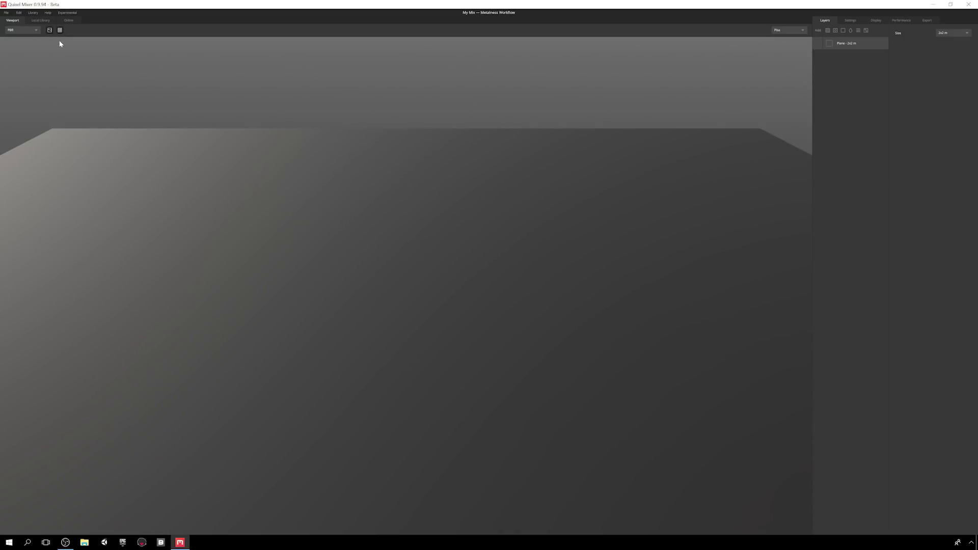
{"action": "left_click", "coordinate": [49, 30]}
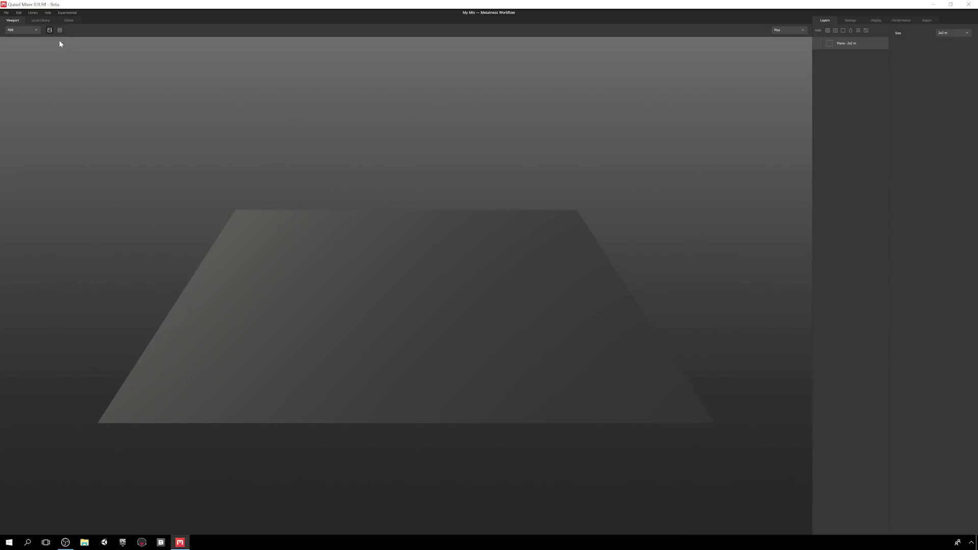
{"action": "left_click", "coordinate": [786, 31]}
{"action": "left_click", "coordinate": [787, 47]}
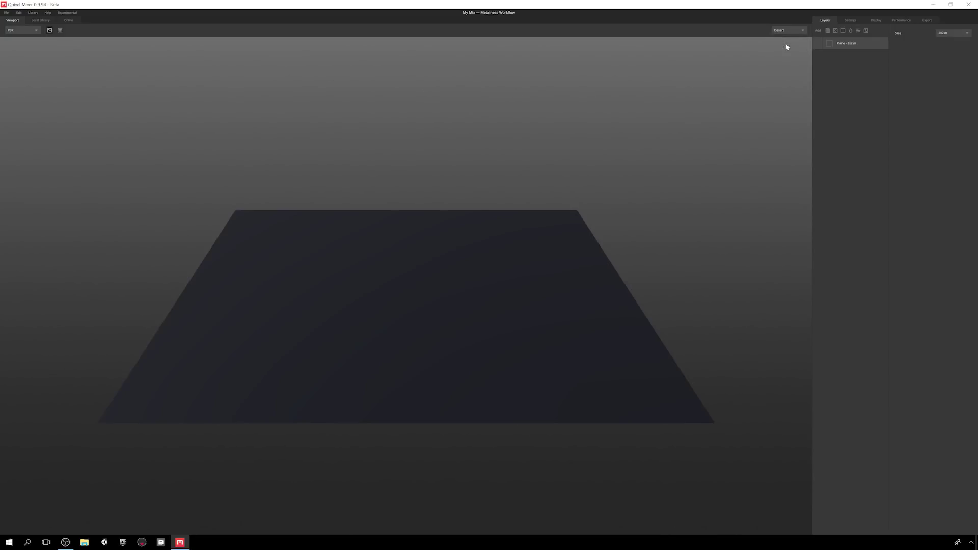
{"action": "left_click", "coordinate": [790, 32]}
{"action": "left_click", "coordinate": [783, 58]}
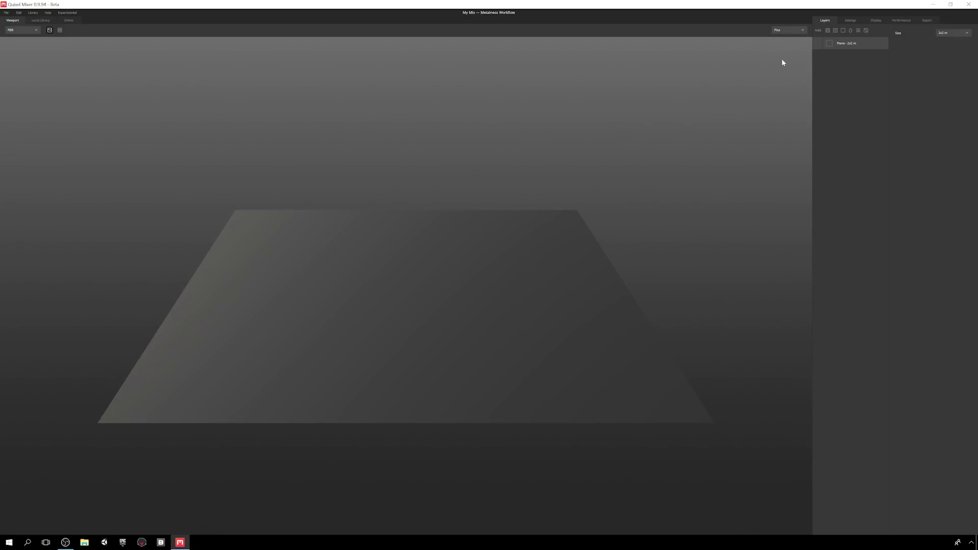
{"action": "key", "text": "Down"}
{"action": "key", "text": "Up"}
{"action": "mouse_move", "coordinate": [435, 288]}
{"action": "left_mouse_down"}
{"action": "mouse_move", "coordinate": [435, 332]}
{"action": "mouse_move", "coordinate": [439, 311]}
{"action": "mouse_move", "coordinate": [400, 275]}
{"action": "mouse_move", "coordinate": [469, 282]}
{"action": "mouse_move", "coordinate": [432, 273]}
{"action": "left_mouse_up"}
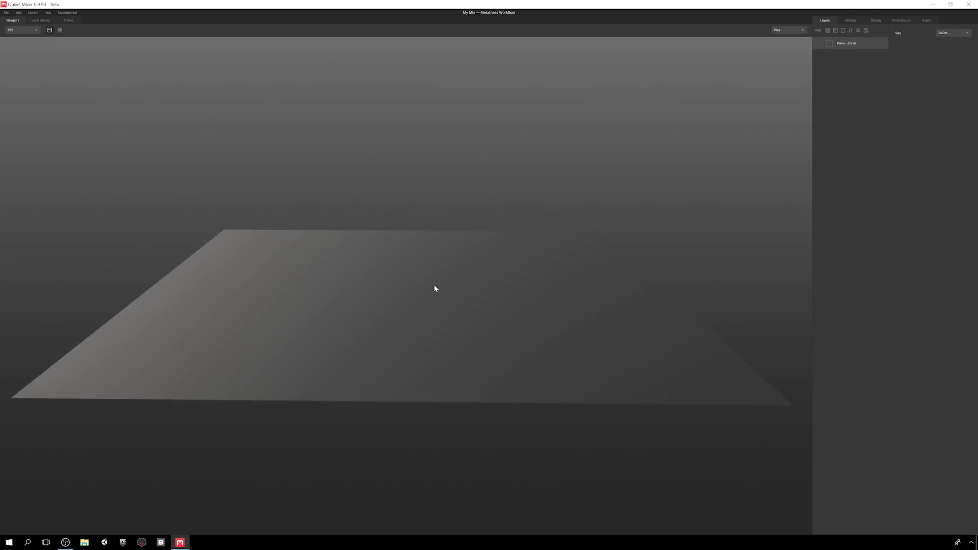
{"action": "mouse_move", "coordinate": [435, 289]}
{"action": "left_mouse_down"}
{"action": "mouse_move", "coordinate": [452, 356]}
{"action": "mouse_move", "coordinate": [444, 275]}
{"action": "mouse_move", "coordinate": [479, 245]}
{"action": "mouse_move", "coordinate": [474, 312]}
{"action": "mouse_move", "coordinate": [388, 289]}
{"action": "mouse_move", "coordinate": [435, 289]}
{"action": "left_mouse_up"}
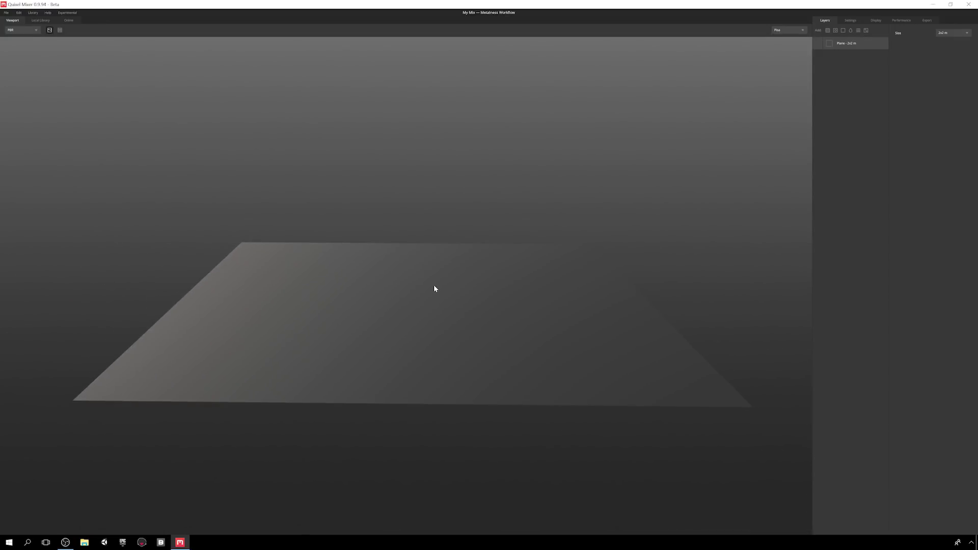
{"action": "scroll", "coordinate": [434, 288], "scroll_direction": "up", "scroll_amount": 3}
{"action": "scroll", "coordinate": [434, 289], "scroll_direction": "down", "scroll_amount": 2}
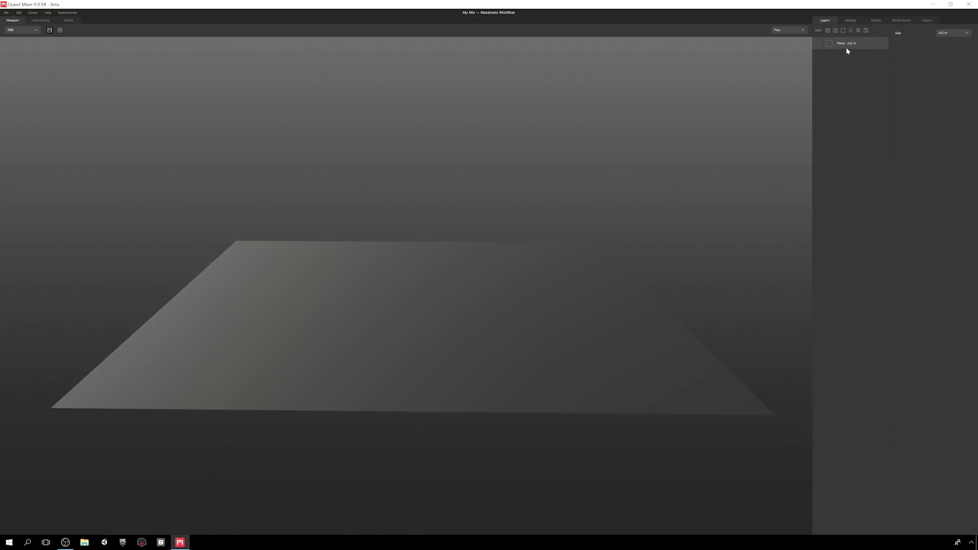
- Check the working settings, keeping 2048 px resolution and the Metalness workflow
{"action": "left_click", "coordinate": [851, 21]}
{"action": "left_click", "coordinate": [867, 36]}
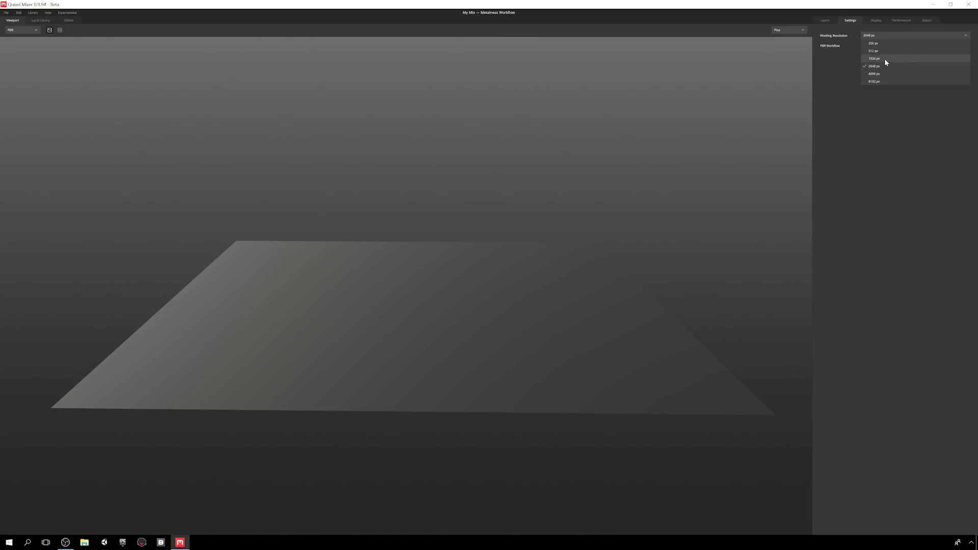
{"action": "left_click", "coordinate": [896, 36]}
{"action": "left_click", "coordinate": [897, 46]}
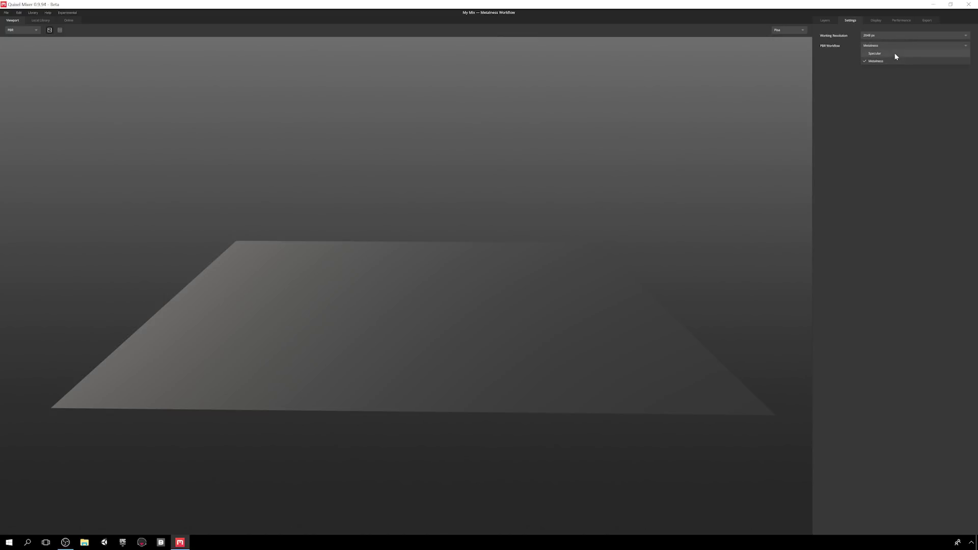
{"action": "left_click", "coordinate": [895, 60]}
- Set the viewport background to Skybox with blur 3 and rotate the lighting
{"action": "left_click", "coordinate": [875, 21]}
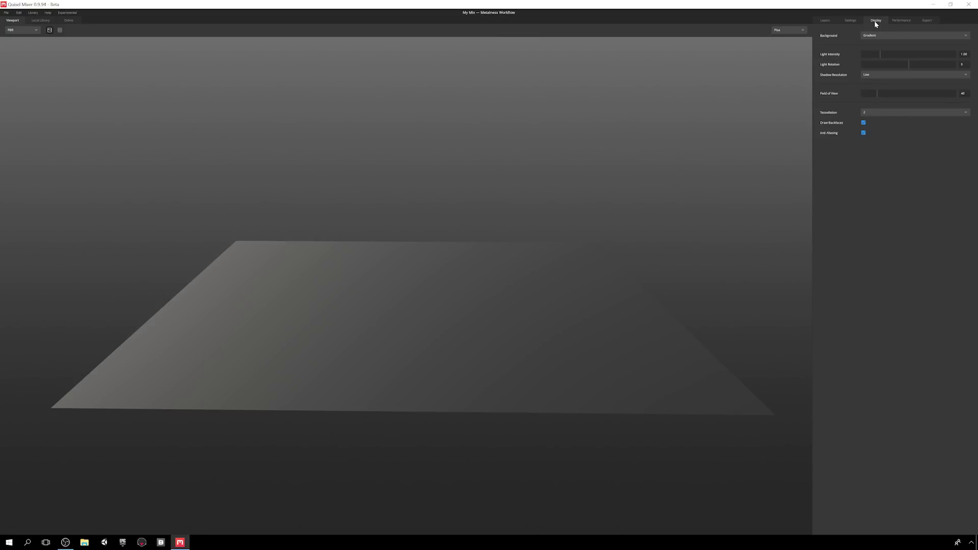
{"action": "left_click", "coordinate": [882, 35]}
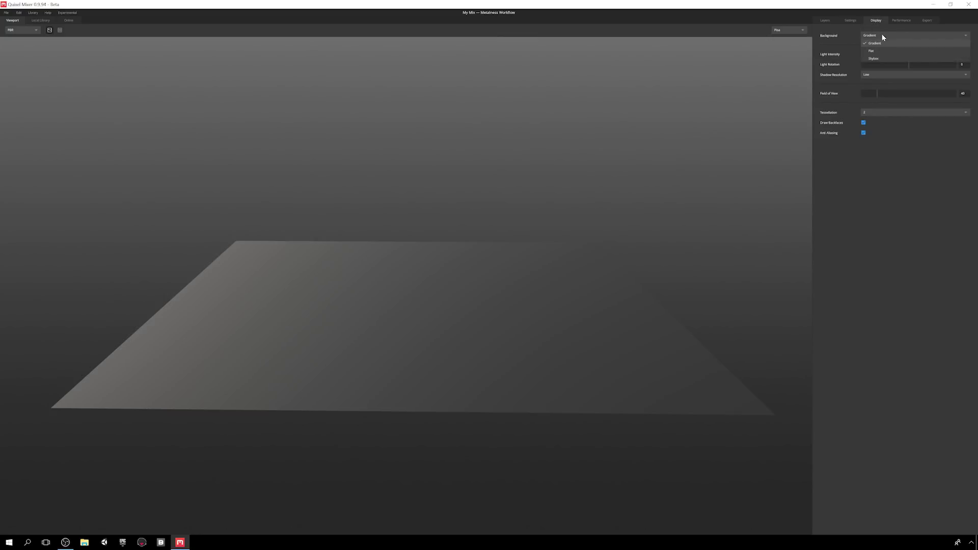
{"action": "left_click", "coordinate": [884, 50]}
{"action": "left_click", "coordinate": [884, 39]}
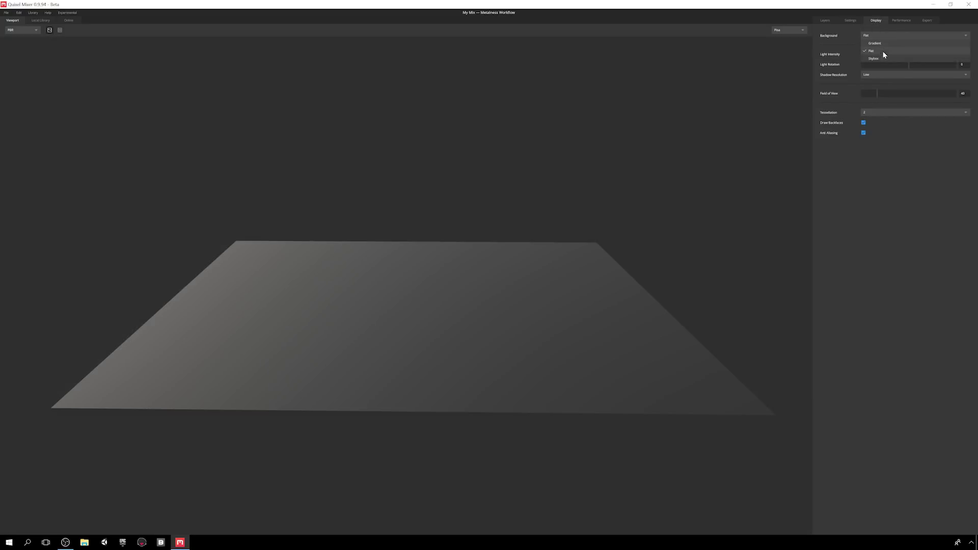
{"action": "left_click", "coordinate": [883, 56]}
{"action": "left_click_drag", "start_coordinate": [862, 45], "coordinate": [890, 74]}
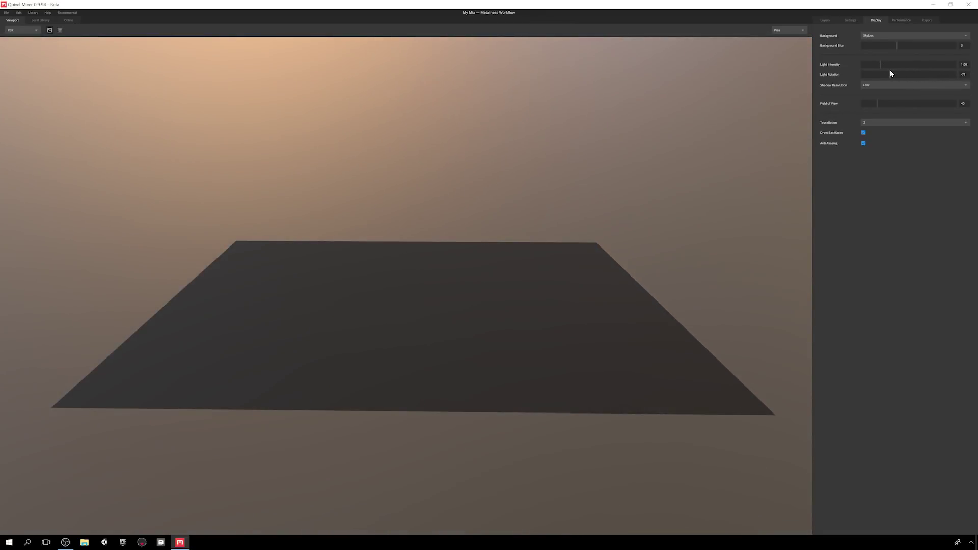
{"action": "right_click_drag", "start_coordinate": [453, 203], "coordinate": [731, 222], "text": "shift"}
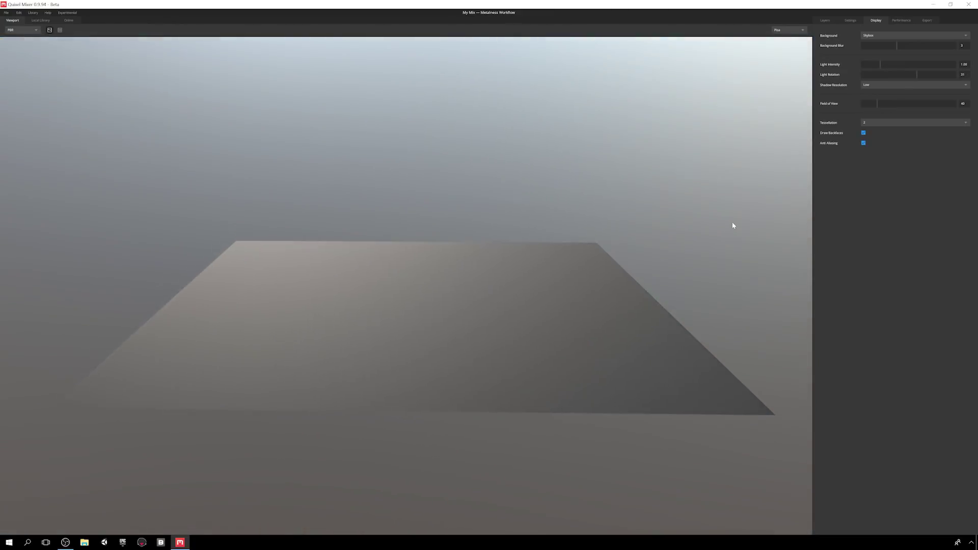
- Set shadow resolution to Very High, field of view to 73 and tessellation to 10
{"action": "left_click", "coordinate": [881, 85]}
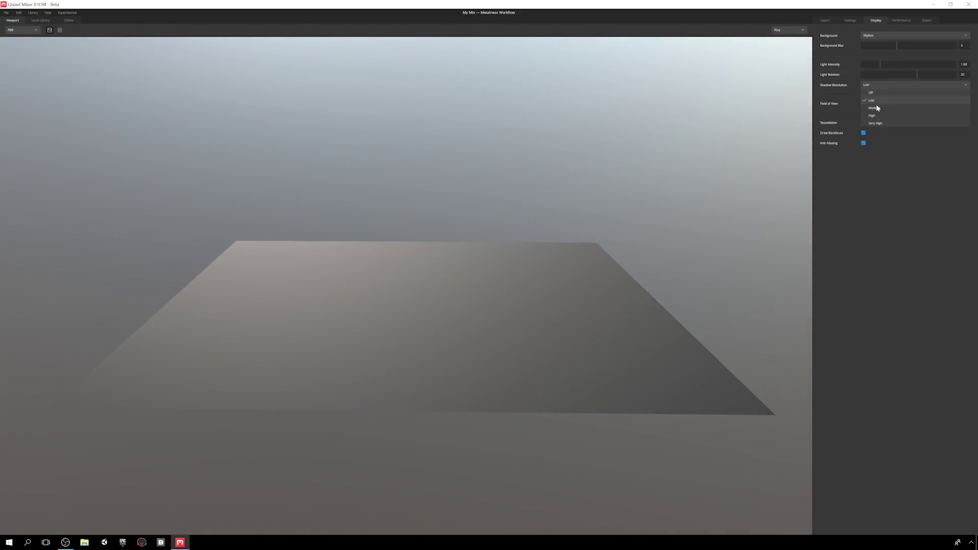
{"action": "left_click", "coordinate": [883, 124]}
{"action": "mouse_move", "coordinate": [880, 103]}
{"action": "left_mouse_down"}
{"action": "mouse_move", "coordinate": [926, 108]}
{"action": "mouse_move", "coordinate": [877, 107]}
{"action": "left_mouse_up"}
{"action": "left_click", "coordinate": [875, 121]}
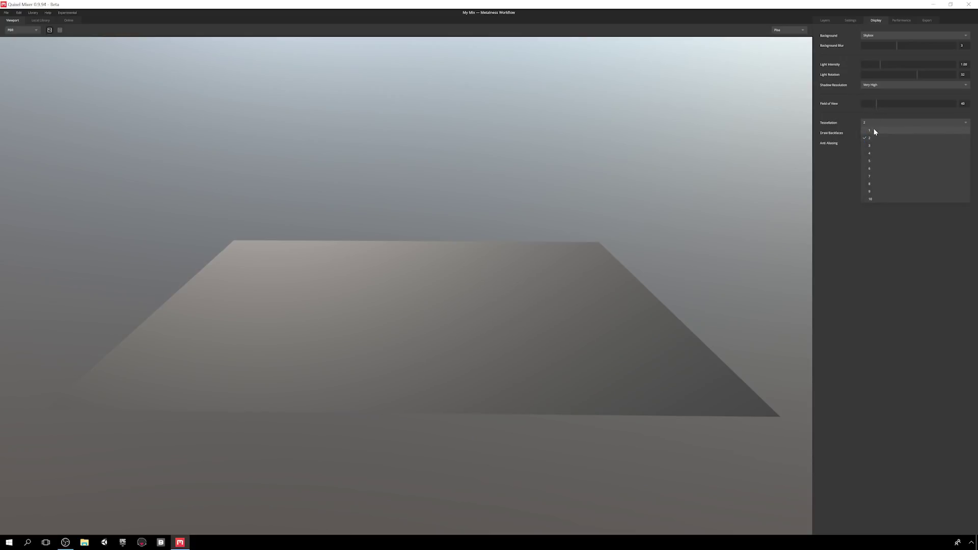
{"action": "left_click", "coordinate": [877, 198]}
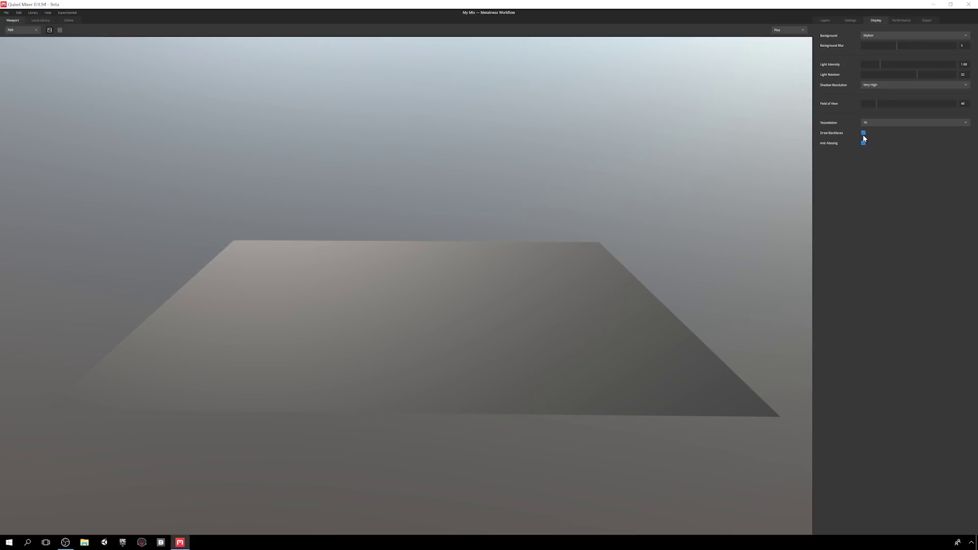
- Orbit under and back above the plane, re-enabling backface drawing and keeping anti-aliasing on
{"action": "left_click_drag", "start_coordinate": [784, 180], "coordinate": [815, 150]}
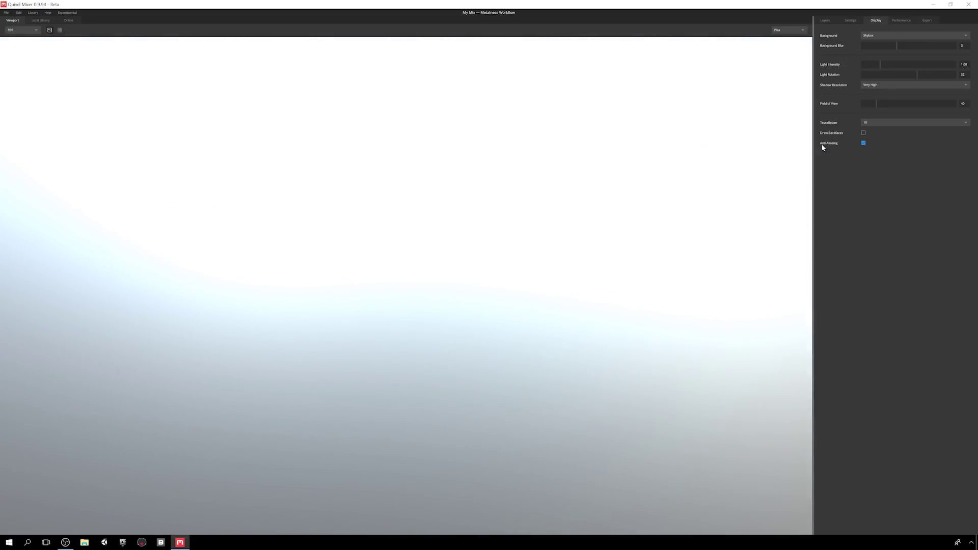
{"action": "left_click", "coordinate": [864, 133]}
{"action": "left_click_drag", "start_coordinate": [761, 176], "coordinate": [798, 197]}
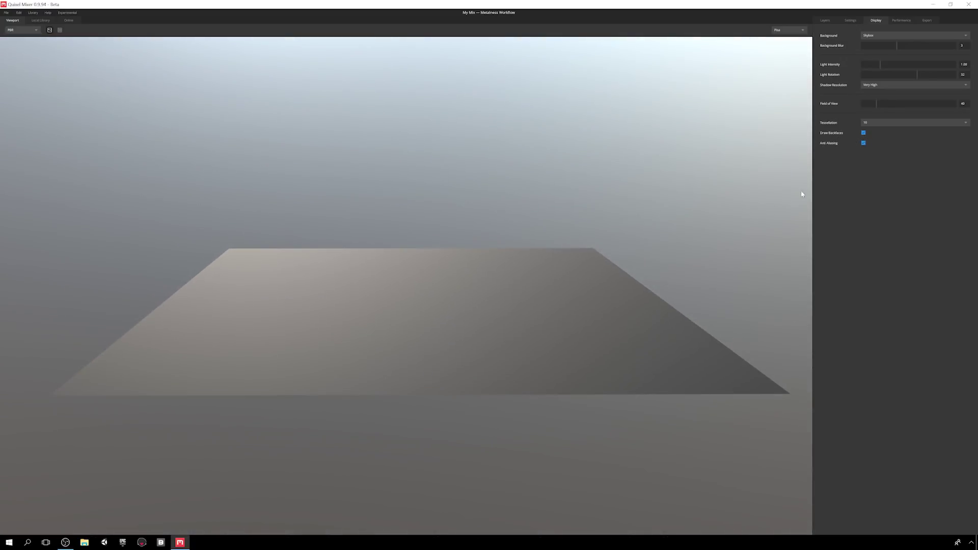
{"action": "left_click", "coordinate": [863, 143]}
{"action": "left_click", "coordinate": [869, 35]}
- Review Performance settings, leaving Tweaking Downsample Off and High Quality Blur On
{"action": "left_click", "coordinate": [898, 21]}
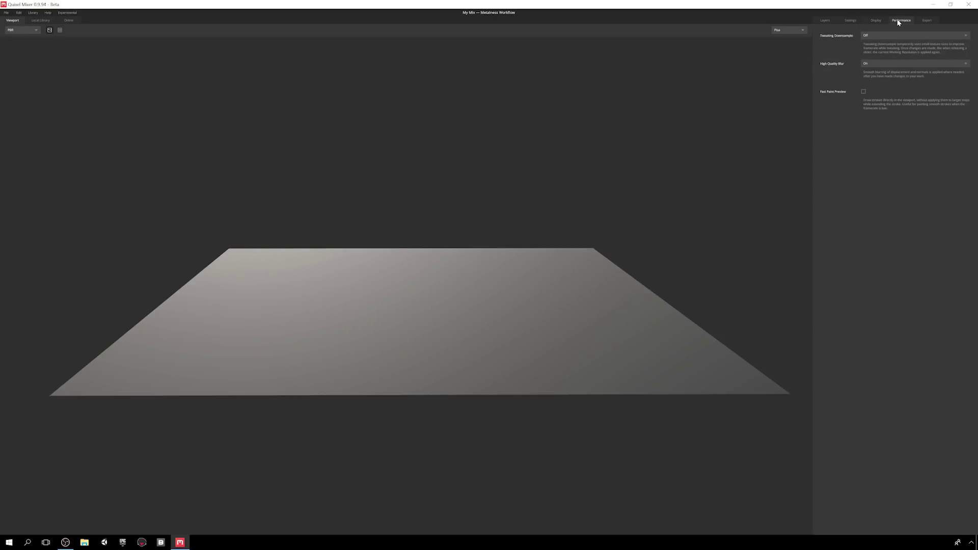
{"action": "left_click", "coordinate": [892, 36]}
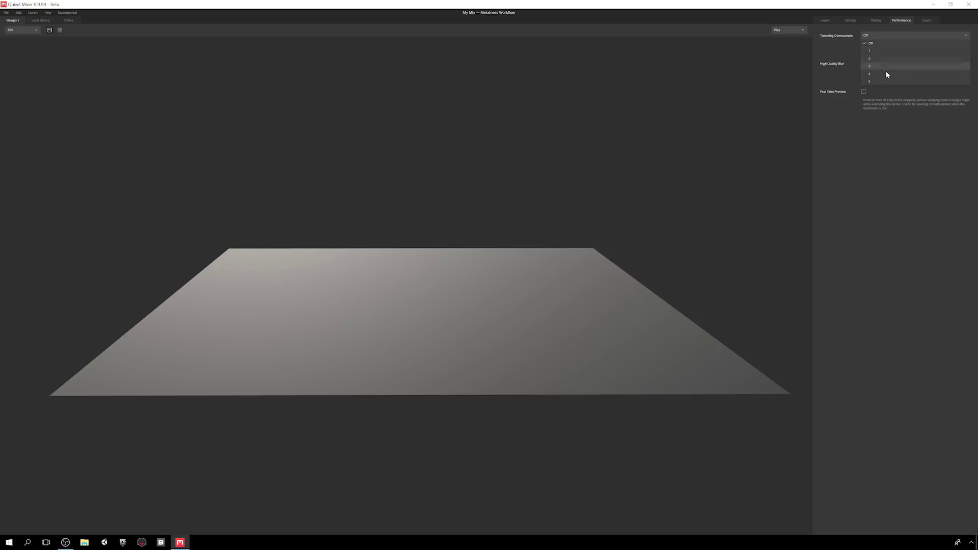
{"action": "left_click", "coordinate": [883, 39]}
{"action": "left_click", "coordinate": [882, 62]}
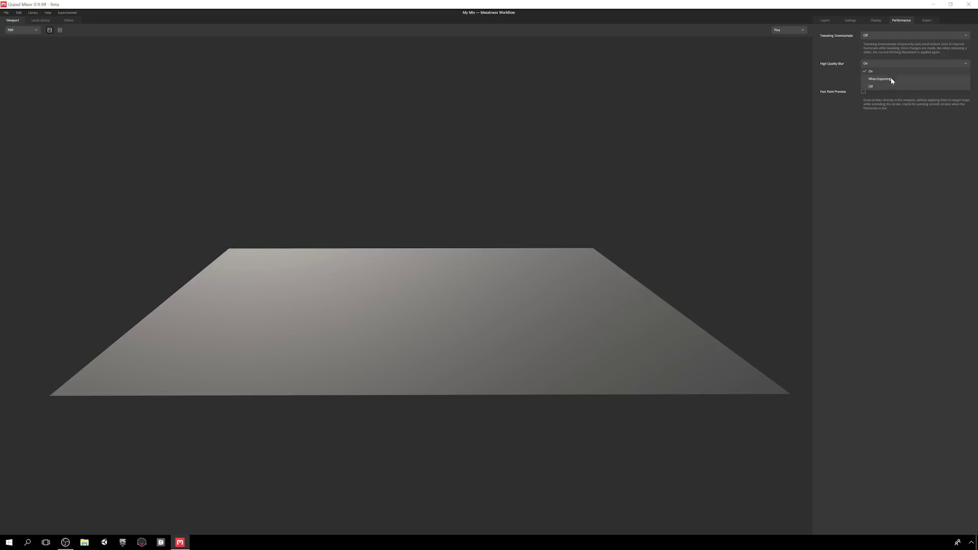
{"action": "left_click", "coordinate": [889, 71]}
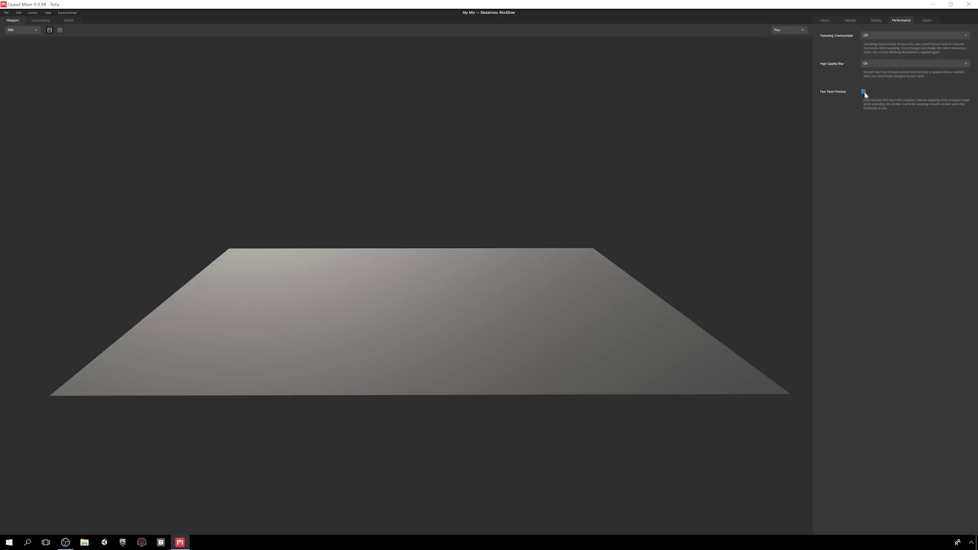
{"action": "left_click", "coordinate": [927, 23]}
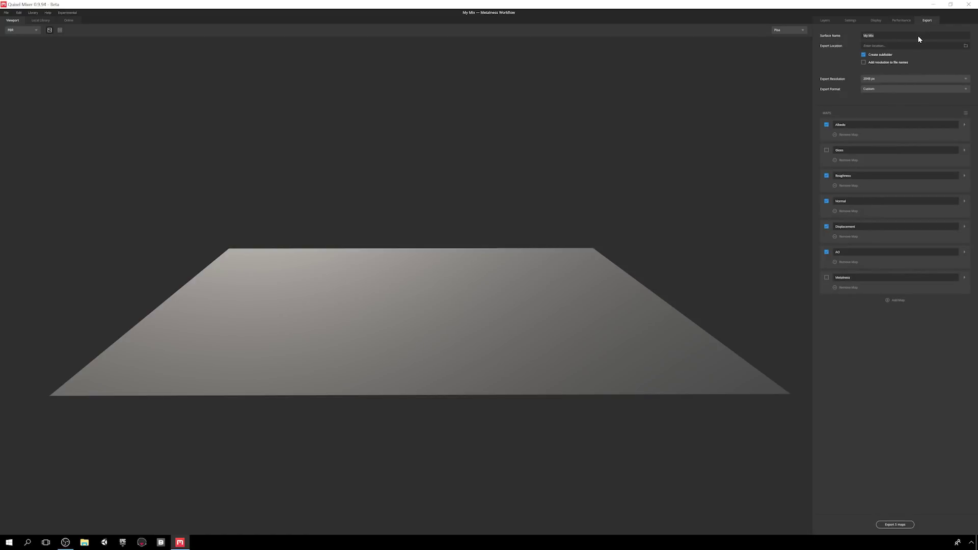
{"action": "left_click", "coordinate": [965, 46]}
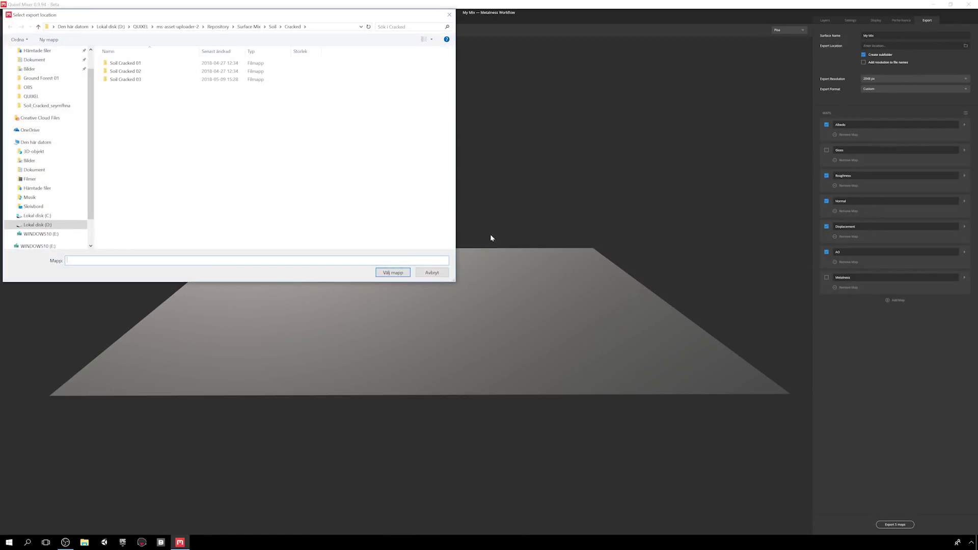
{"action": "left_click", "coordinate": [430, 273]}
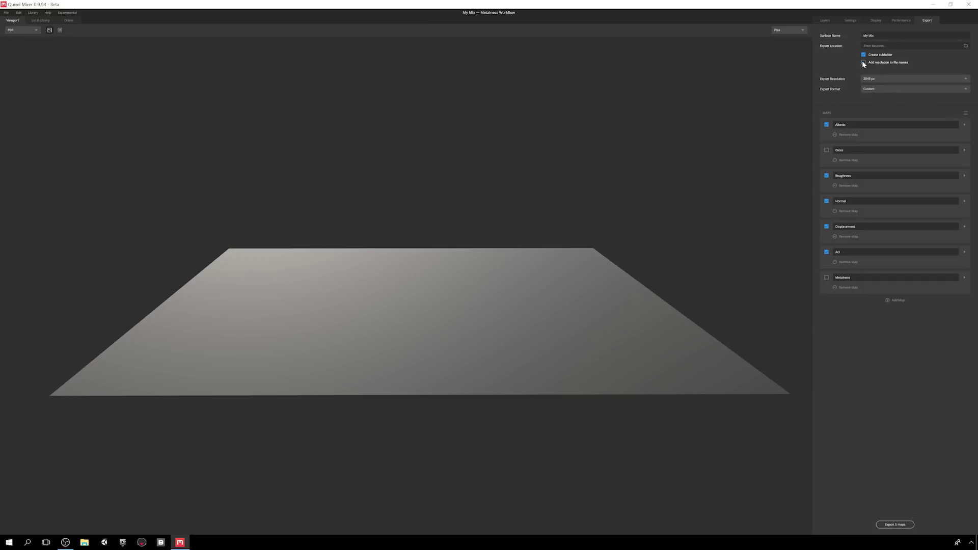
{"action": "left_click", "coordinate": [871, 78]}
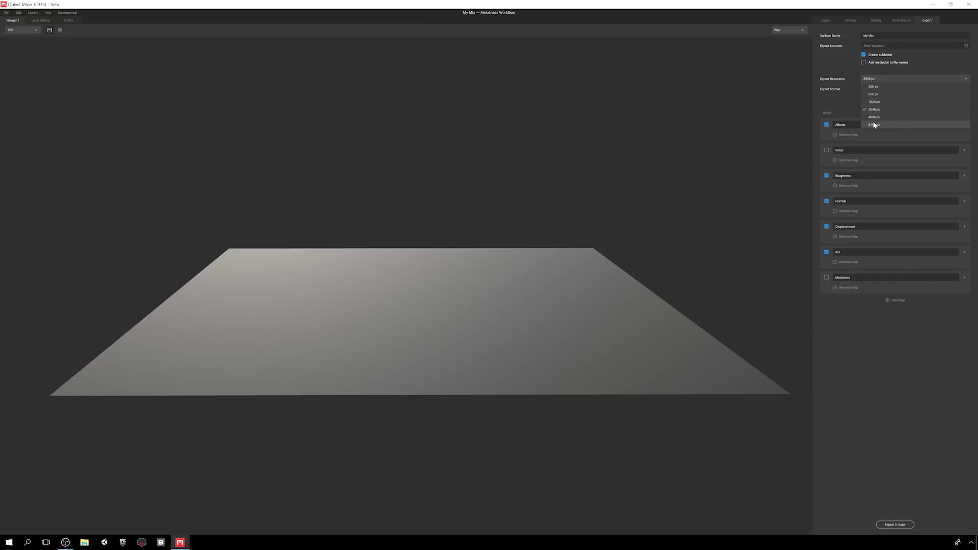
{"action": "left_click", "coordinate": [888, 78]}
{"action": "left_click", "coordinate": [892, 88]}
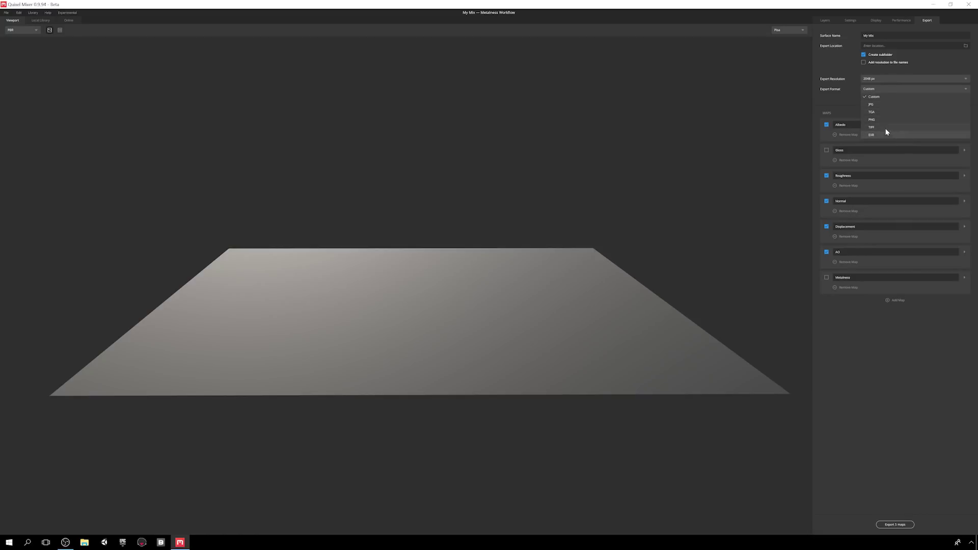
{"action": "left_click", "coordinate": [886, 89]}
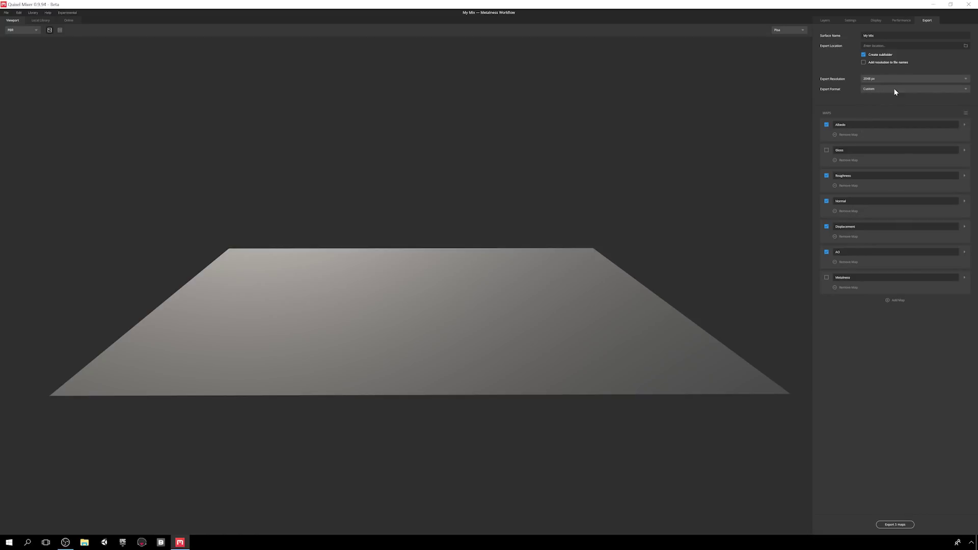
{"action": "left_click", "coordinate": [966, 114]}
{"action": "left_click", "coordinate": [965, 125]}
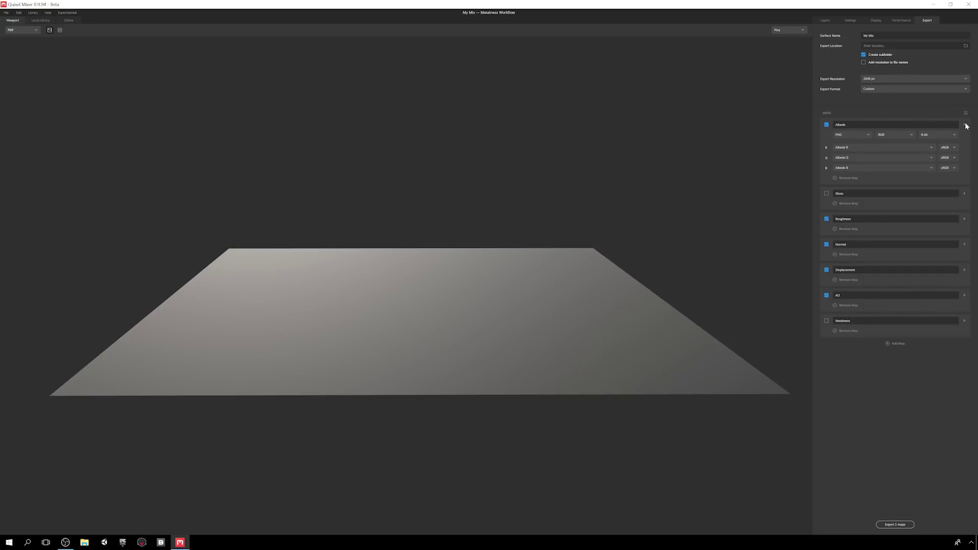
{"action": "left_click", "coordinate": [867, 135]}
{"action": "left_click", "coordinate": [869, 136]}
{"action": "left_click", "coordinate": [913, 137]}
{"action": "left_click", "coordinate": [865, 135]}
{"action": "left_click", "coordinate": [902, 135]}
{"action": "left_click", "coordinate": [895, 159]}
{"action": "left_click", "coordinate": [932, 178]}
{"action": "left_click", "coordinate": [861, 224]}
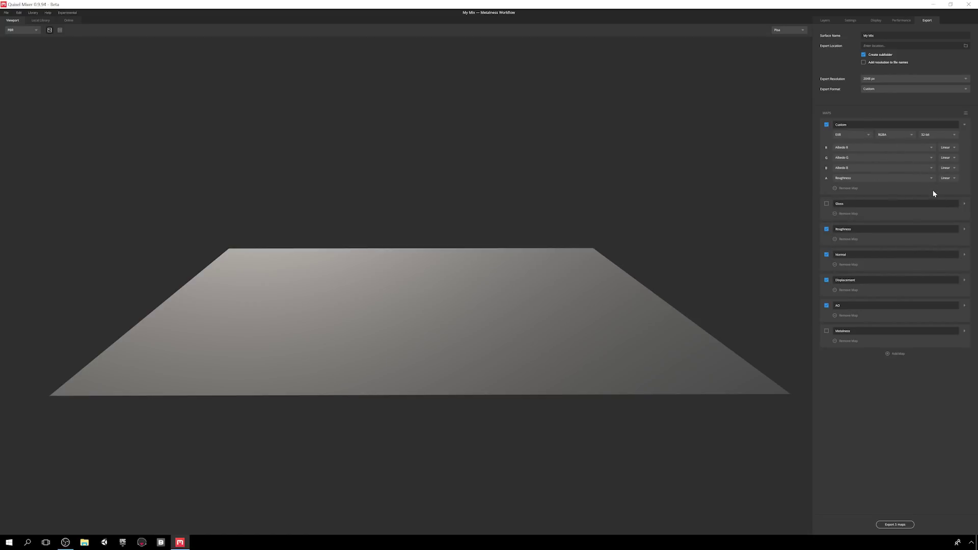
{"action": "left_click", "coordinate": [834, 239]}
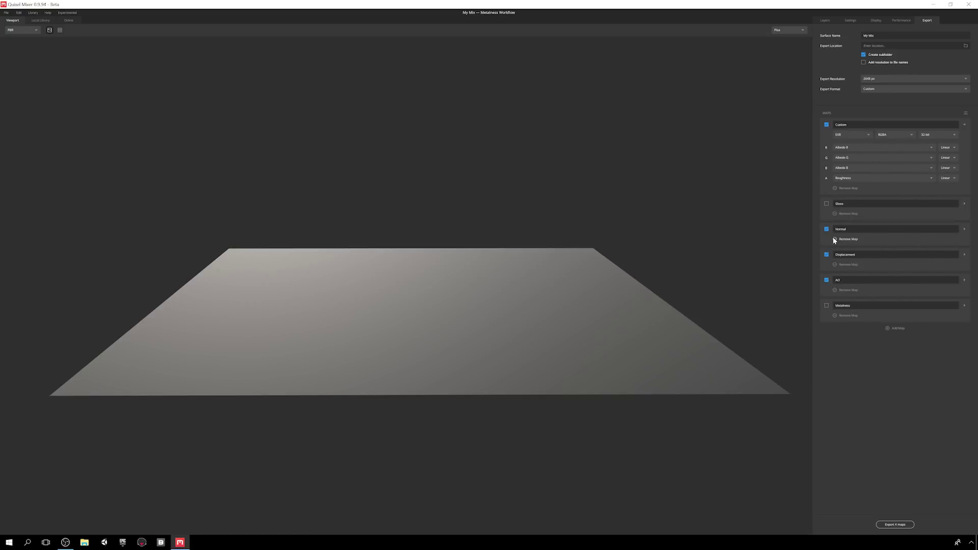
{"action": "left_click", "coordinate": [966, 113]}
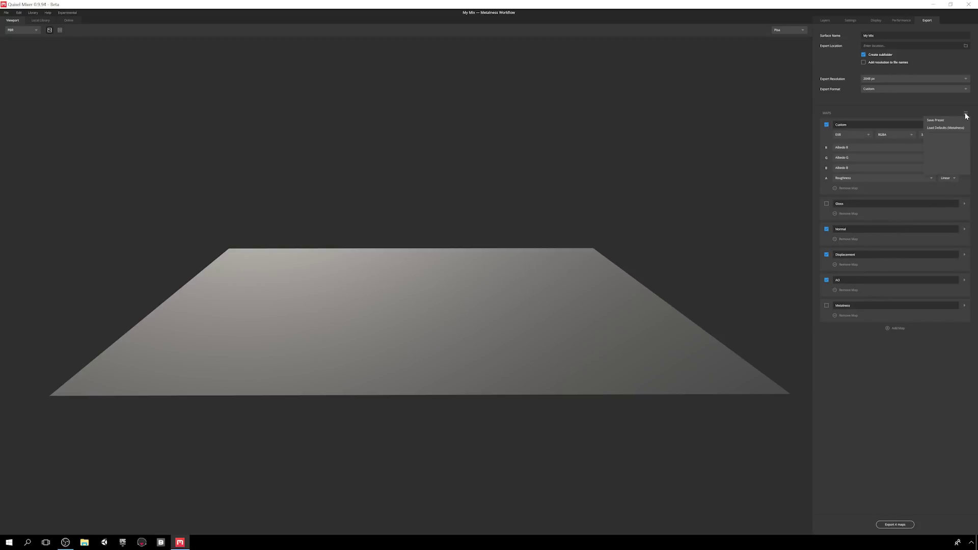
{"action": "left_click", "coordinate": [943, 127]}
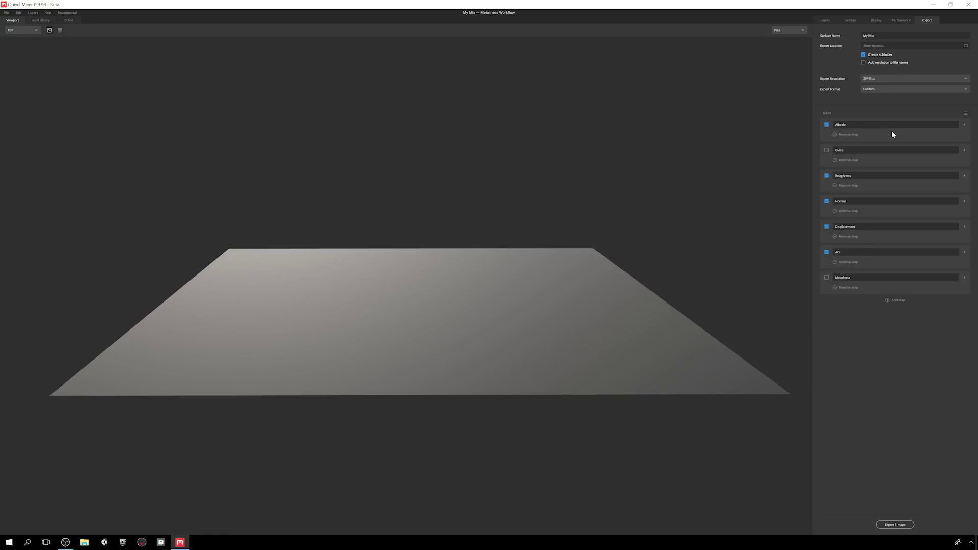
{"action": "left_click", "coordinate": [898, 301]}
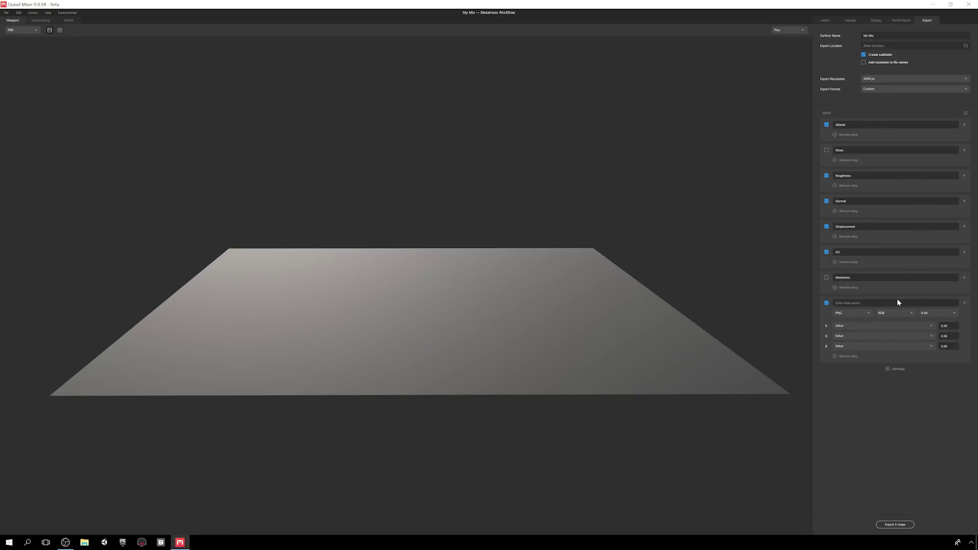
{"action": "left_click", "coordinate": [906, 304]}
{"action": "left_click", "coordinate": [901, 326]}
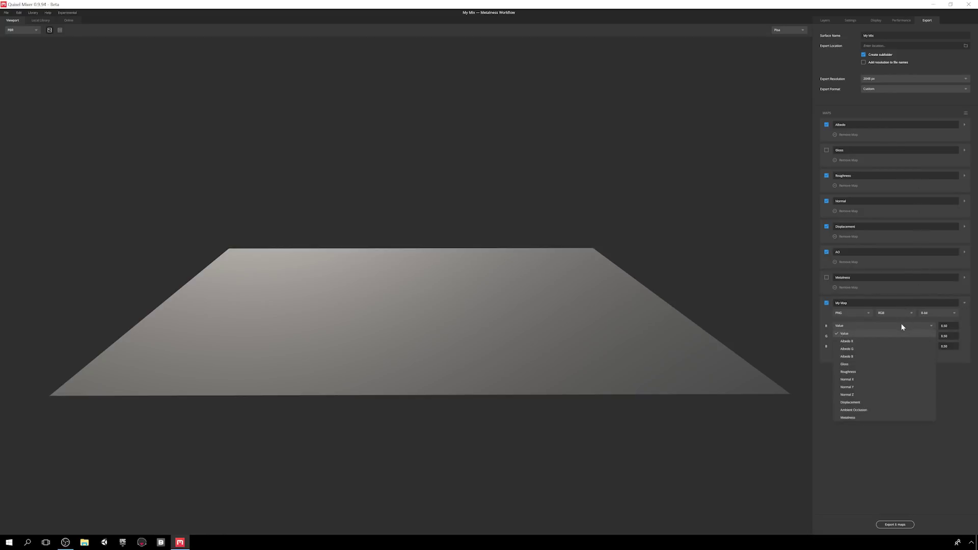
{"action": "left_click", "coordinate": [882, 452]}
{"action": "left_click", "coordinate": [842, 356]}
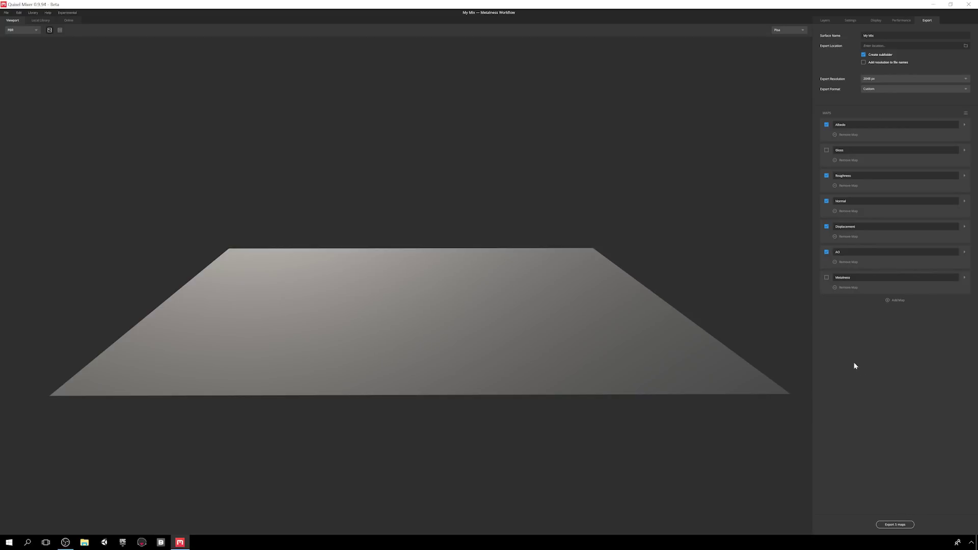
{"action": "left_click", "coordinate": [888, 524]}
- Open the Local Library in Large Thumbs view and try, then clear, a 'concrete' search
{"action": "left_click", "coordinate": [826, 21]}
{"action": "left_click", "coordinate": [41, 20]}
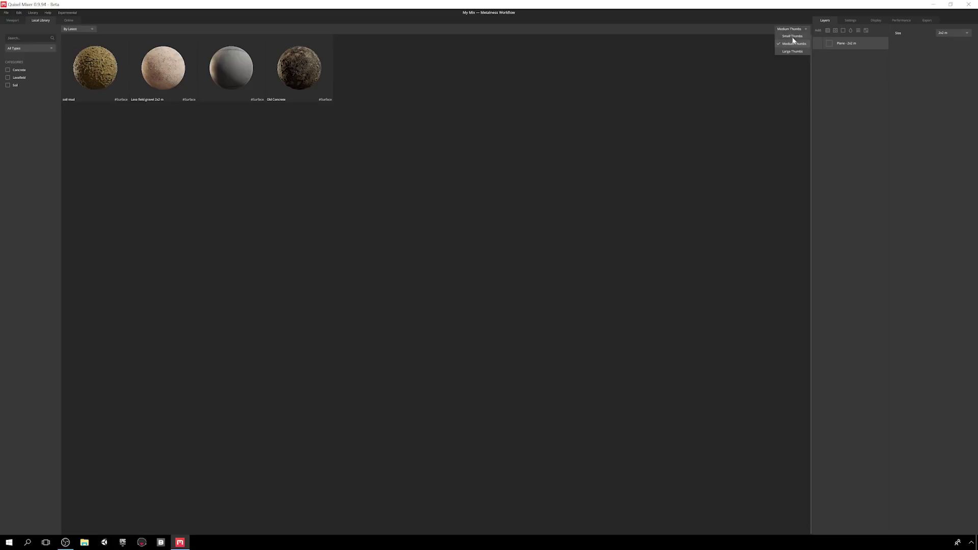
{"action": "left_click", "coordinate": [792, 51]}
{"action": "left_click", "coordinate": [14, 39]}
{"action": "type", "text": "concrete"}
{"action": "key", "text": "ctrl+a"}
{"action": "key", "text": "BackSpace"}
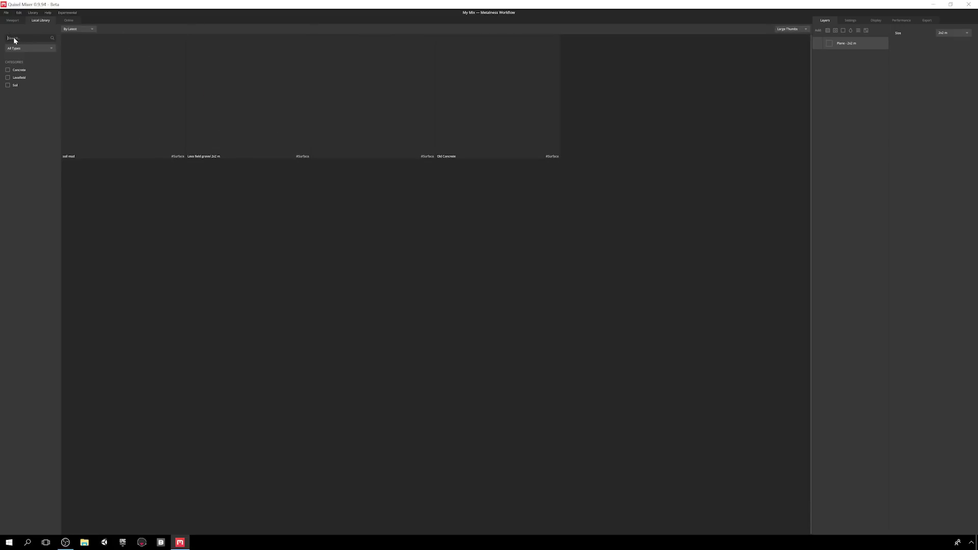
- Try Surface and Atlas type filters and Concrete and Soil categories, then clear all filters
{"action": "left_click", "coordinate": [14, 48]}
{"action": "left_click", "coordinate": [18, 63]}
{"action": "left_click", "coordinate": [17, 71]}
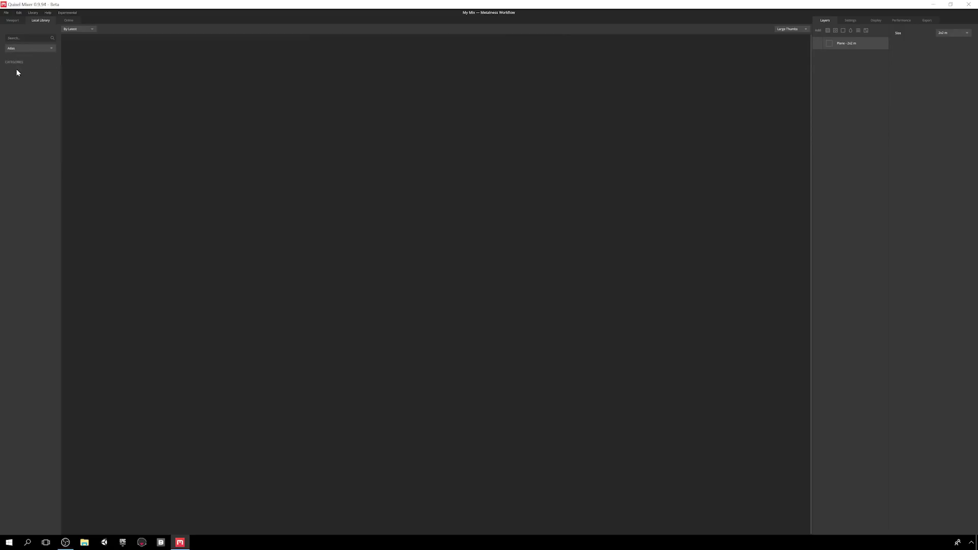
{"action": "left_click", "coordinate": [19, 47]}
{"action": "left_click", "coordinate": [18, 56]}
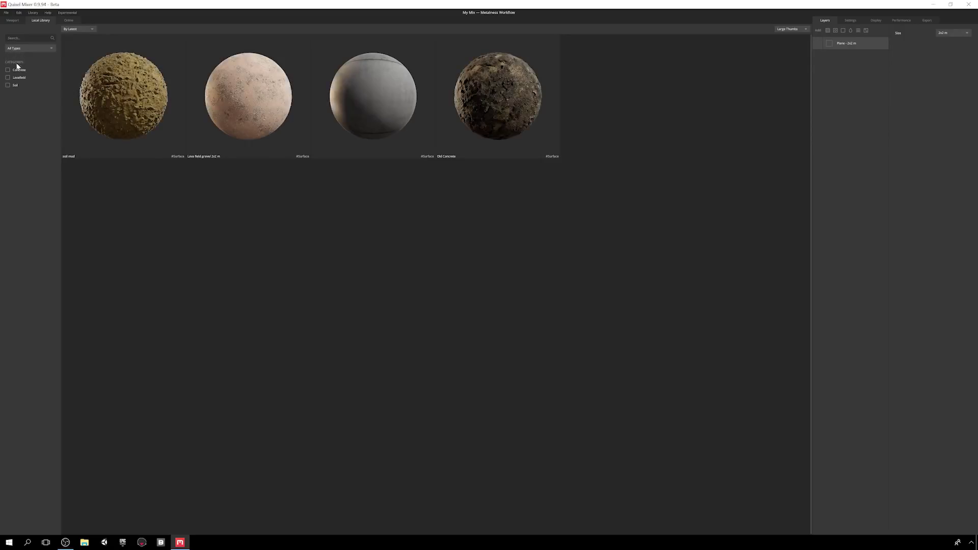
{"action": "left_click", "coordinate": [8, 70]}
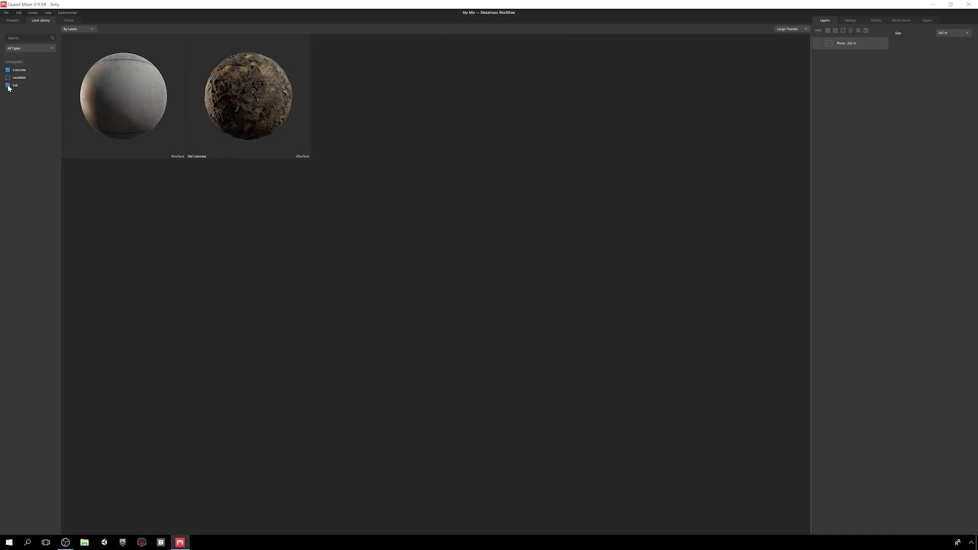
{"action": "left_click", "coordinate": [8, 85]}
{"action": "left_click", "coordinate": [7, 85]}
{"action": "left_click", "coordinate": [7, 70]}
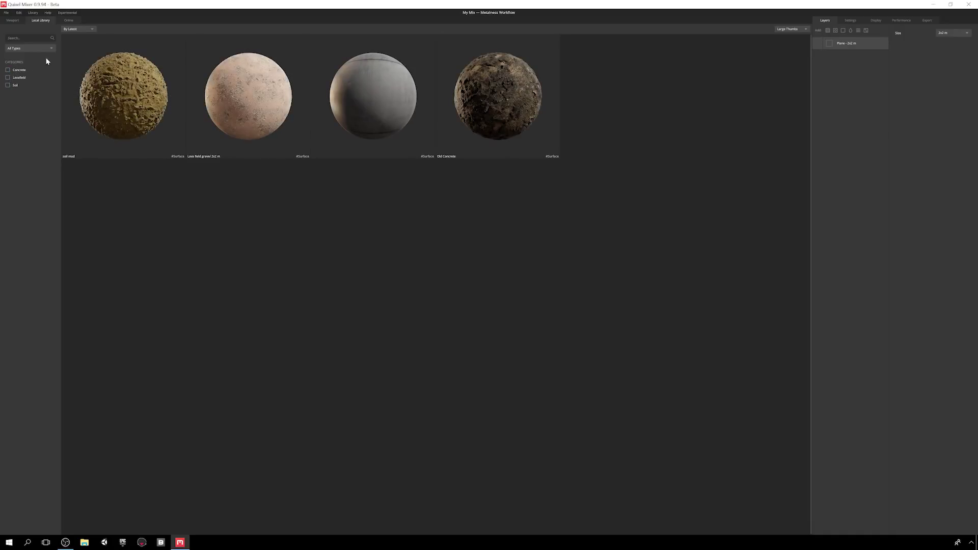
- Sort the library by material, then return to sorting by latest
{"action": "left_click", "coordinate": [71, 29]}
{"action": "left_click", "coordinate": [71, 44]}
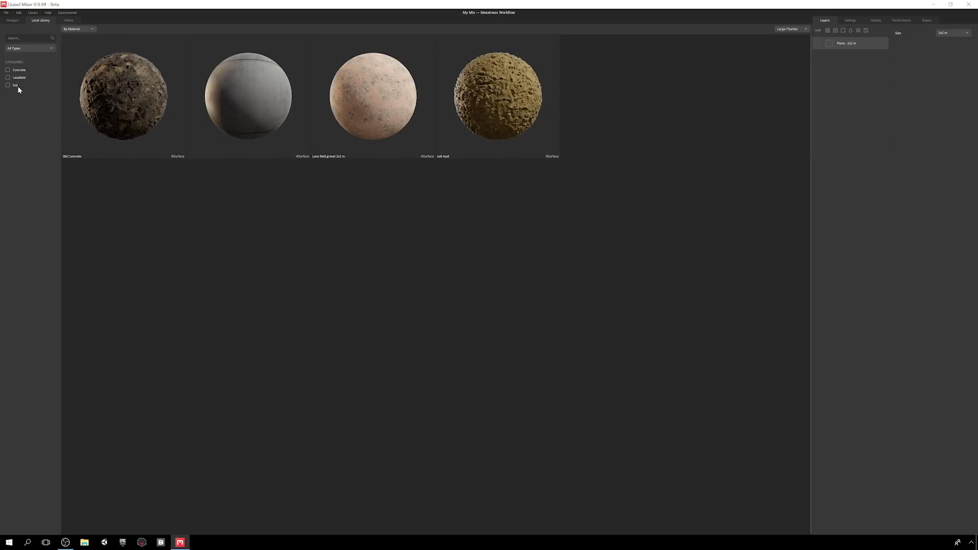
{"action": "left_click", "coordinate": [76, 30]}
{"action": "left_click", "coordinate": [77, 39]}
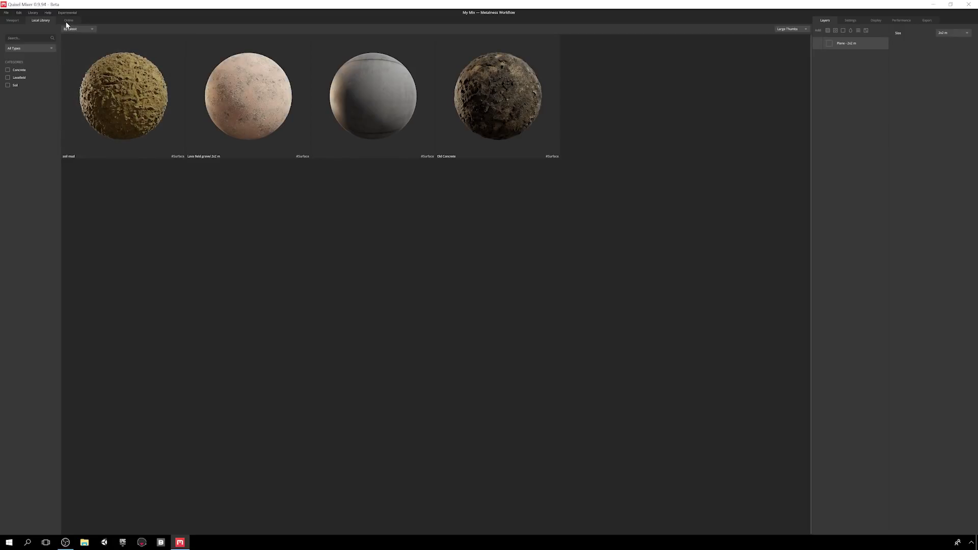
- Show the online library as large thumbnails and search for castle materials
{"action": "left_click", "coordinate": [68, 22]}
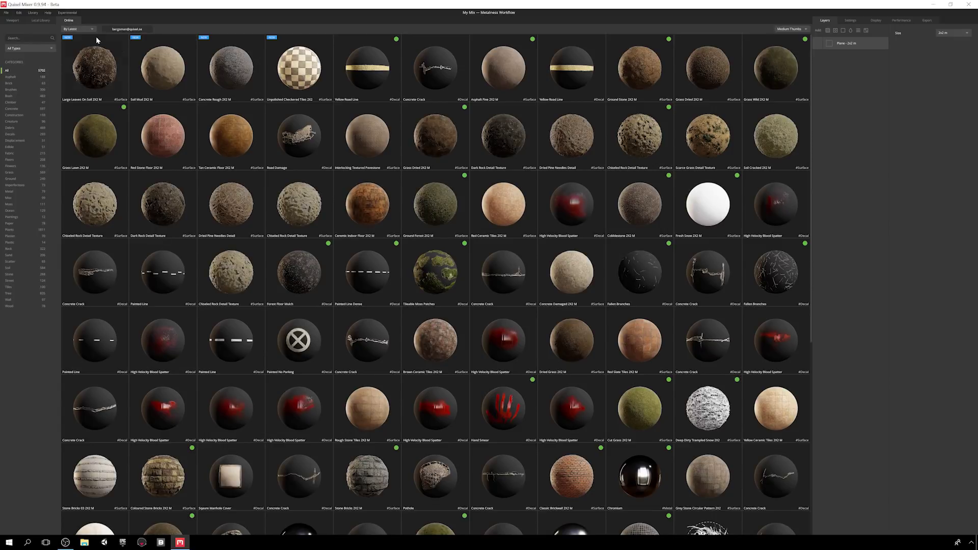
{"action": "left_click", "coordinate": [791, 29]}
{"action": "left_click", "coordinate": [783, 51]}
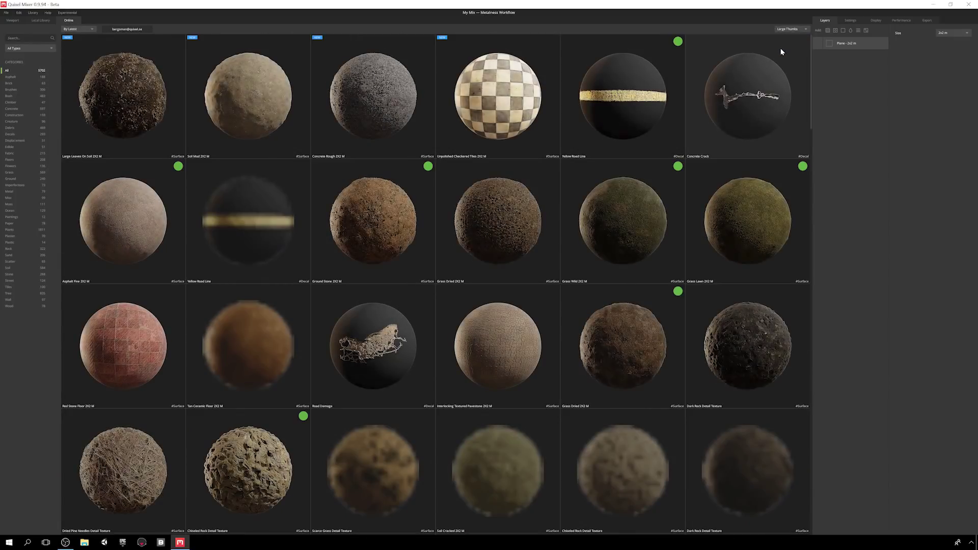
{"action": "scroll", "coordinate": [527, 247], "scroll_direction": "down", "scroll_amount": 20}
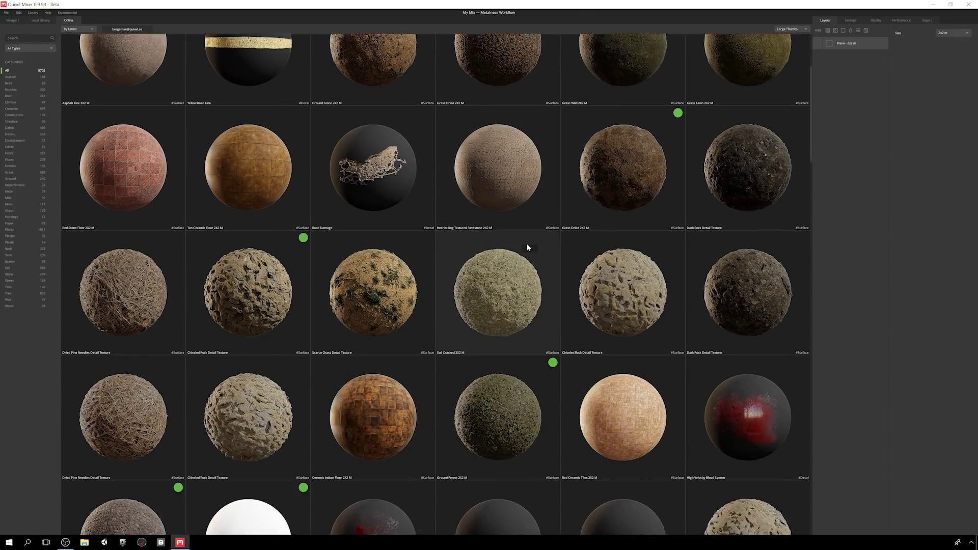
{"action": "scroll", "coordinate": [527, 247], "scroll_direction": "down", "scroll_amount": 3}
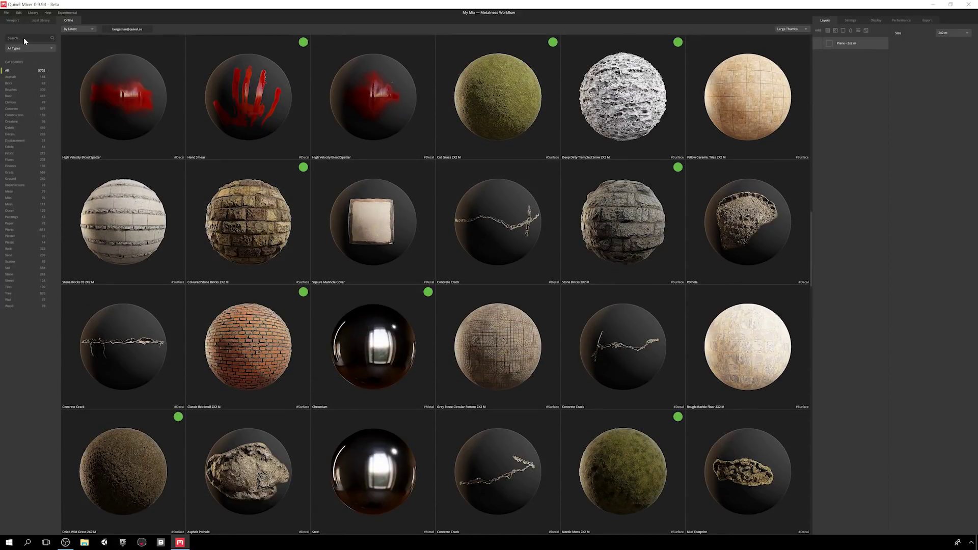
{"action": "key", "text": "Return"}
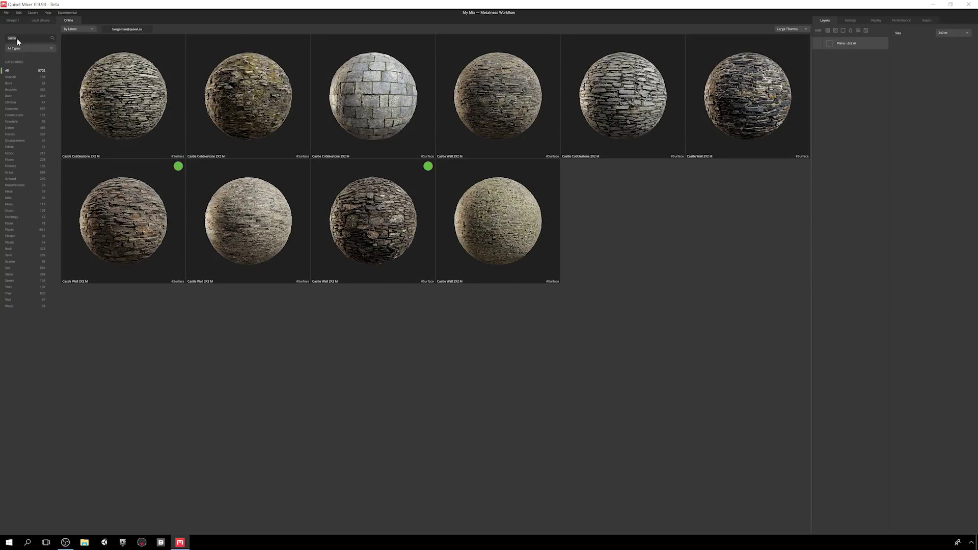
- Restrict online results to surfaces and search for 'concrete'
{"action": "left_click", "coordinate": [18, 48]}
{"action": "left_click", "coordinate": [18, 64]}
{"action": "double_click", "coordinate": [22, 38]}
{"action": "type", "text": "concrete"}
{"action": "key", "text": "Return"}
{"action": "scroll", "coordinate": [219, 218], "scroll_direction": "down", "scroll_amount": 5}
{"action": "scroll", "coordinate": [219, 219], "scroll_direction": "up", "scroll_amount": 5}
- Filter to atlases, search pothole decals, then clear the search to show all decals
{"action": "left_click", "coordinate": [30, 48]}
{"action": "left_click", "coordinate": [16, 77]}
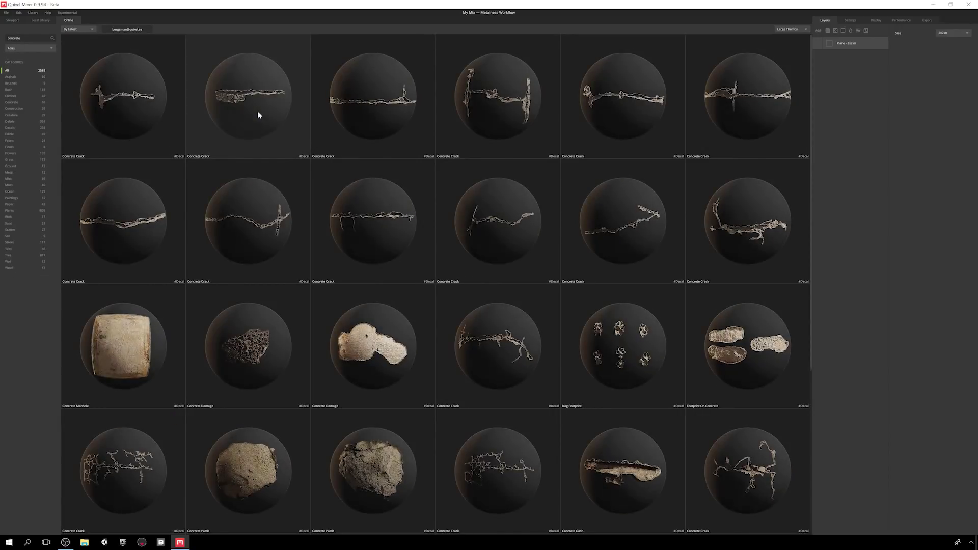
{"action": "scroll", "coordinate": [258, 115], "scroll_direction": "down", "scroll_amount": 10}
{"action": "scroll", "coordinate": [259, 115], "scroll_direction": "down", "scroll_amount": 8}
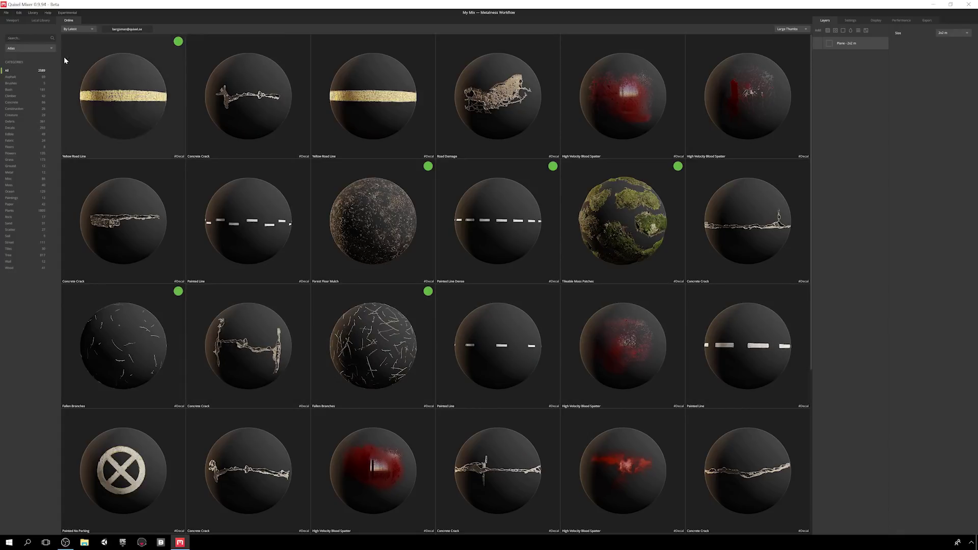
{"action": "key", "text": "Return"}
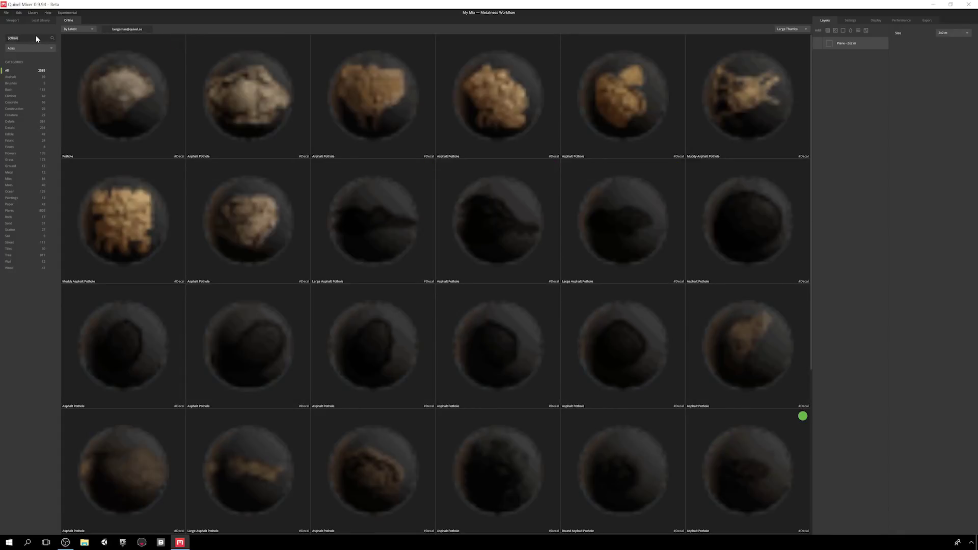
{"action": "scroll", "coordinate": [295, 198], "scroll_direction": "down", "scroll_amount": 5}
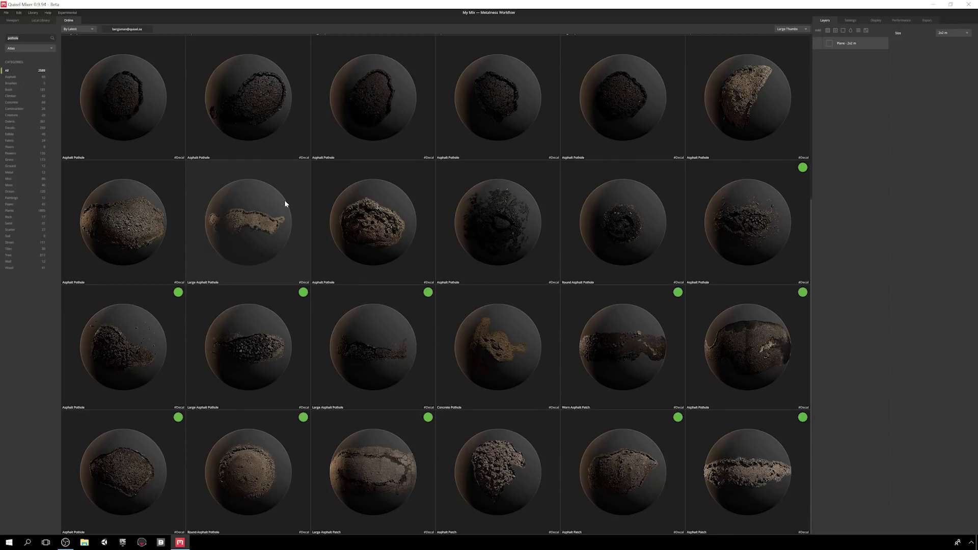
{"action": "scroll", "coordinate": [284, 203], "scroll_direction": "up", "scroll_amount": 5}
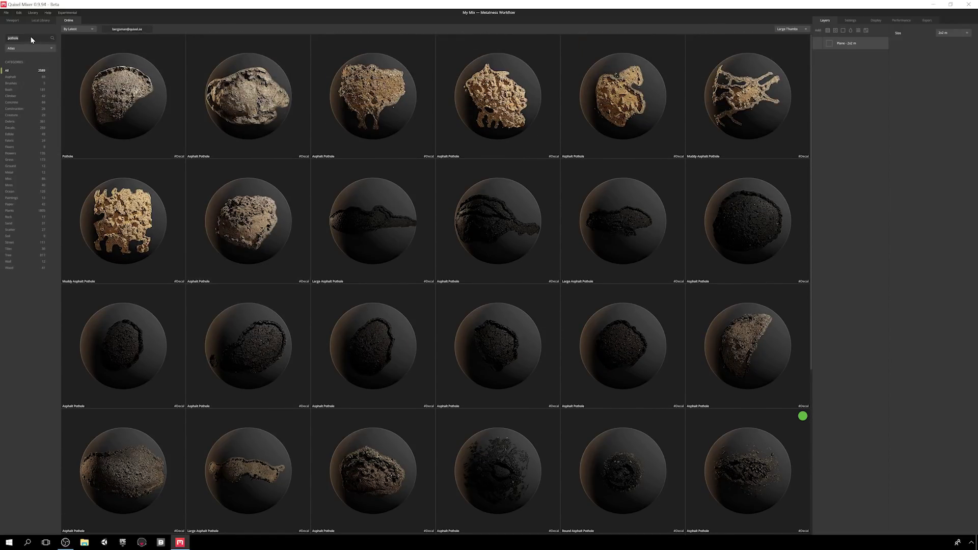
{"action": "double_click", "coordinate": [31, 38]}
{"action": "key", "text": "BackSpace"}
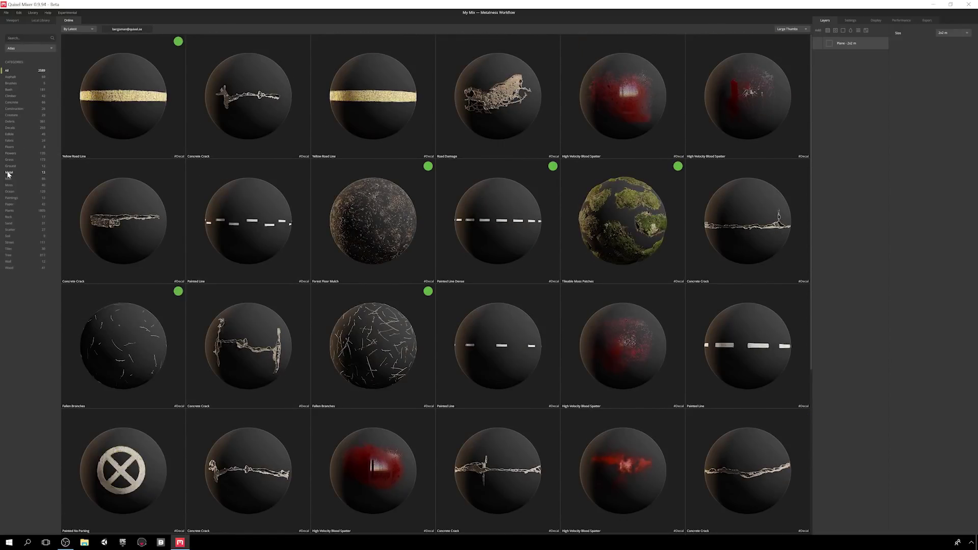
- Filter to the Metal category, first surfaces only, then All Types
{"action": "left_click", "coordinate": [8, 173]}
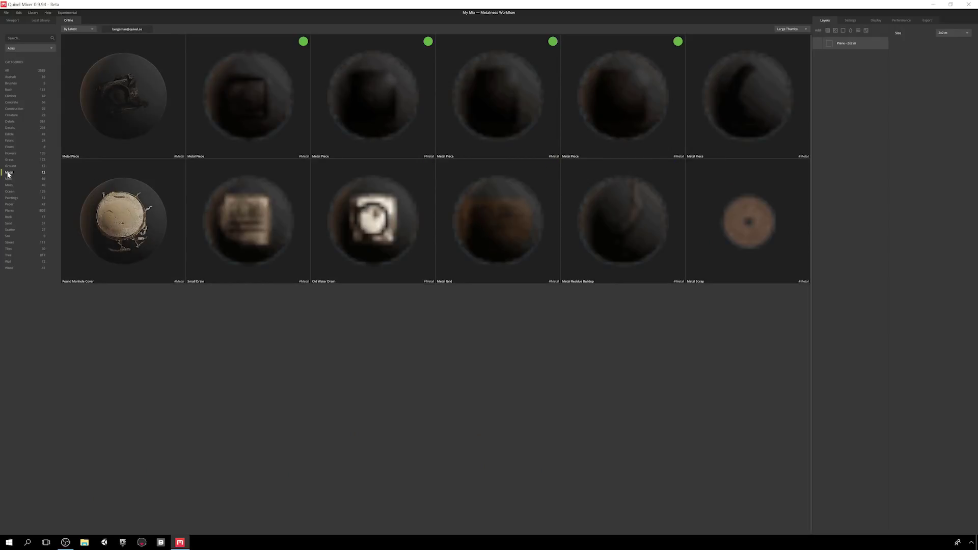
{"action": "left_click", "coordinate": [22, 49]}
{"action": "left_click", "coordinate": [19, 63]}
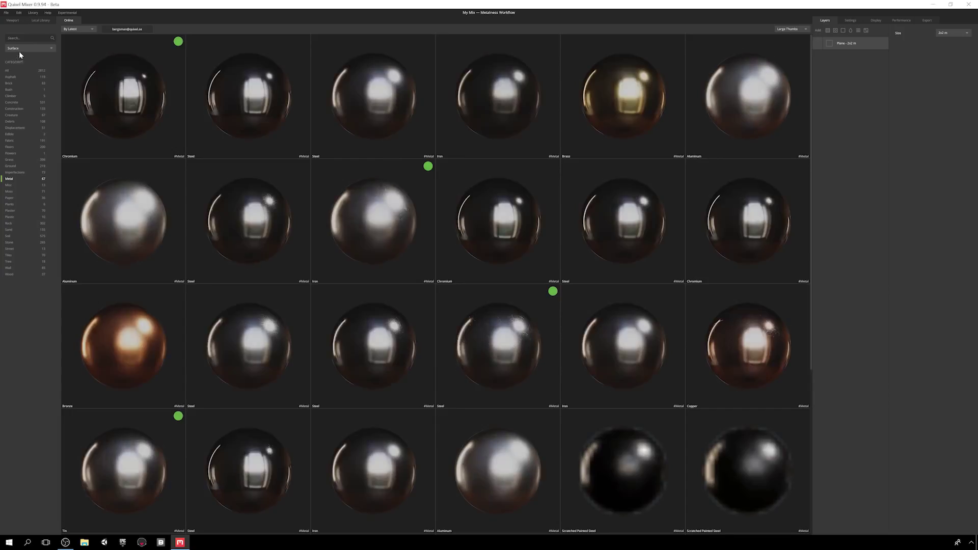
{"action": "left_click", "coordinate": [41, 48]}
{"action": "left_click", "coordinate": [35, 55]}
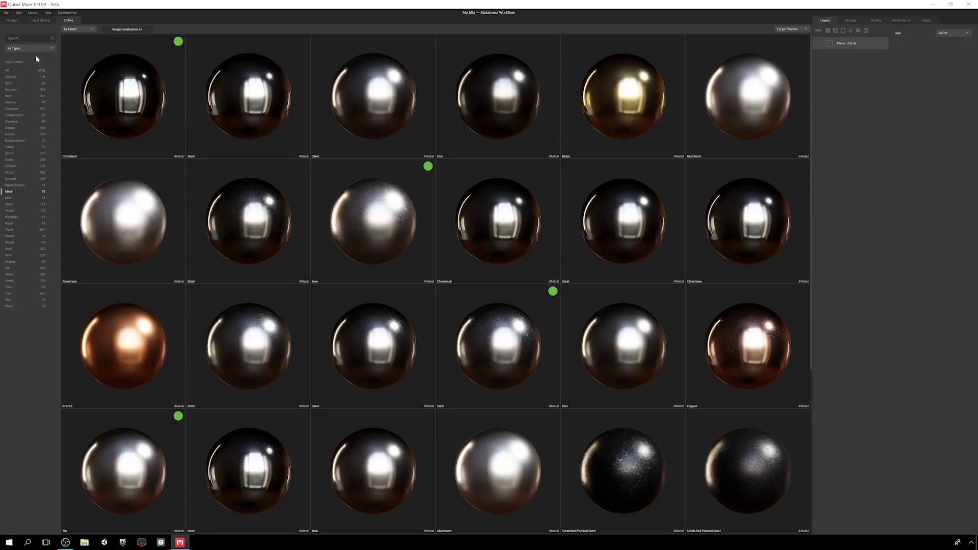
{"action": "scroll", "coordinate": [198, 100], "scroll_direction": "down", "scroll_amount": 3}
{"action": "scroll", "coordinate": [198, 101], "scroll_direction": "up", "scroll_amount": 3}
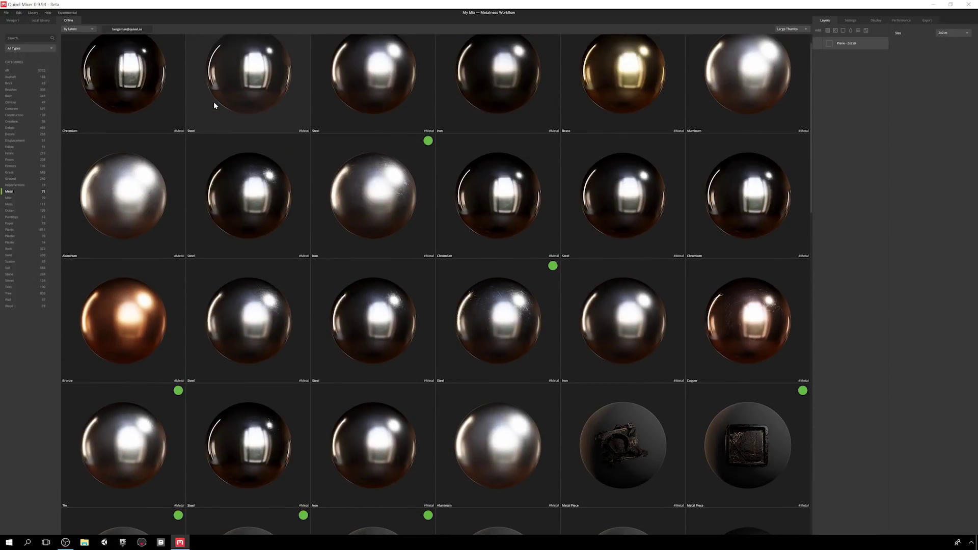
- Return to the viewport, reset framing with F, and keep the plane size at 2x2 m
{"action": "left_click", "coordinate": [13, 20]}
{"action": "left_click_drag", "start_coordinate": [418, 308], "coordinate": [510, 311]}
{"action": "middle_click_drag", "start_coordinate": [510, 311], "coordinate": [250, 330]}
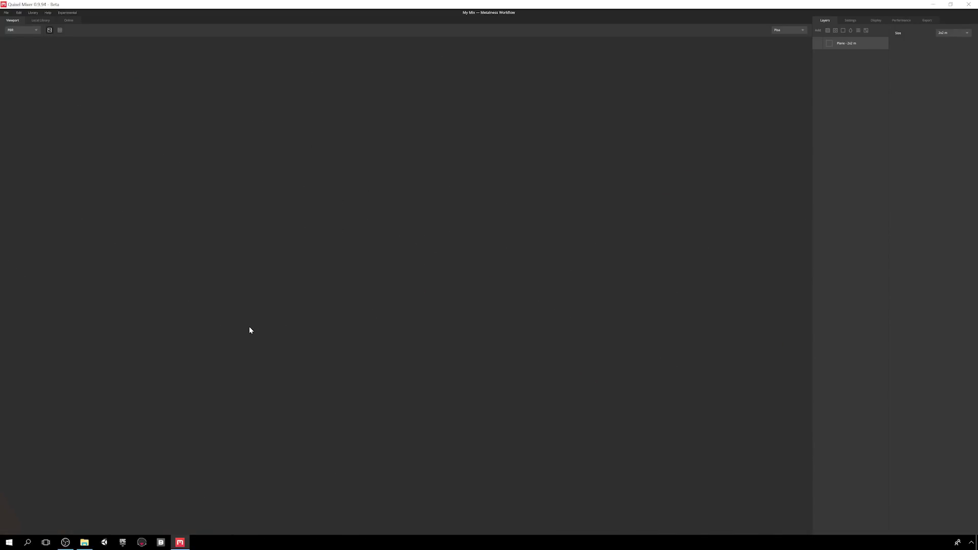
{"action": "key", "text": "f"}
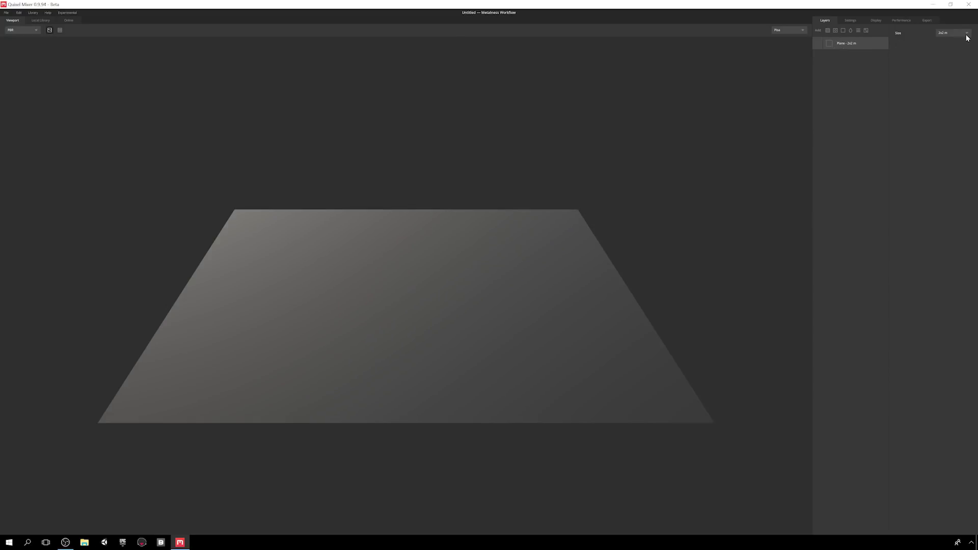
{"action": "left_click", "coordinate": [967, 35]}
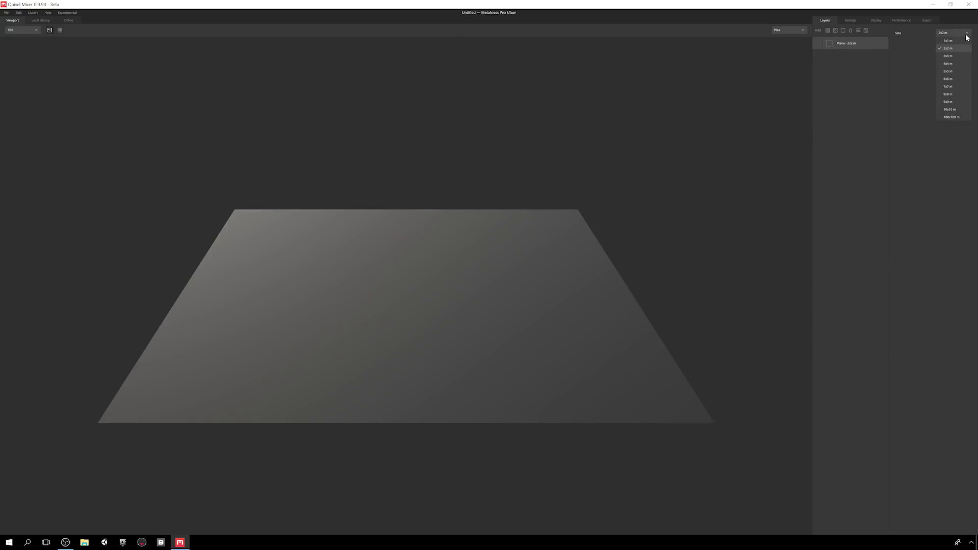
{"action": "left_click", "coordinate": [948, 152]}
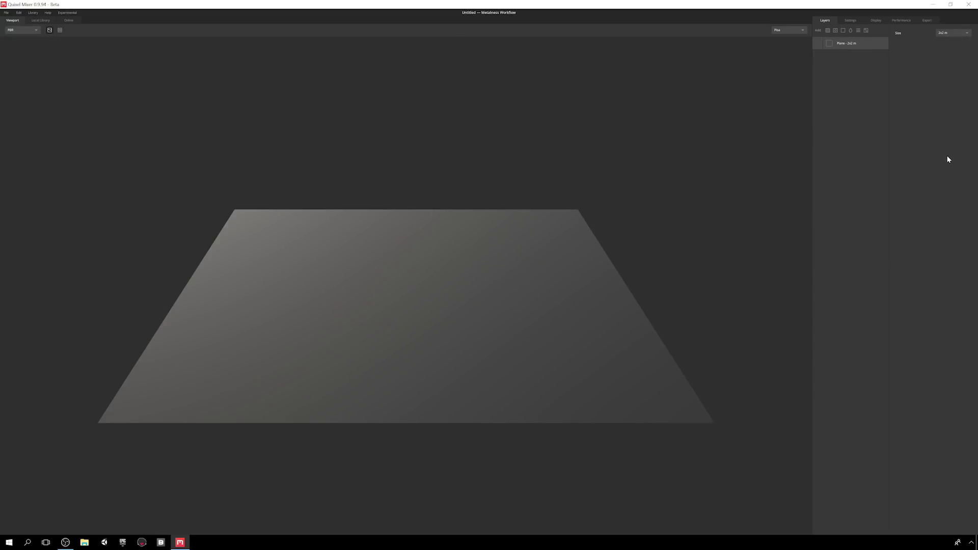
{"action": "left_click", "coordinate": [827, 30]}
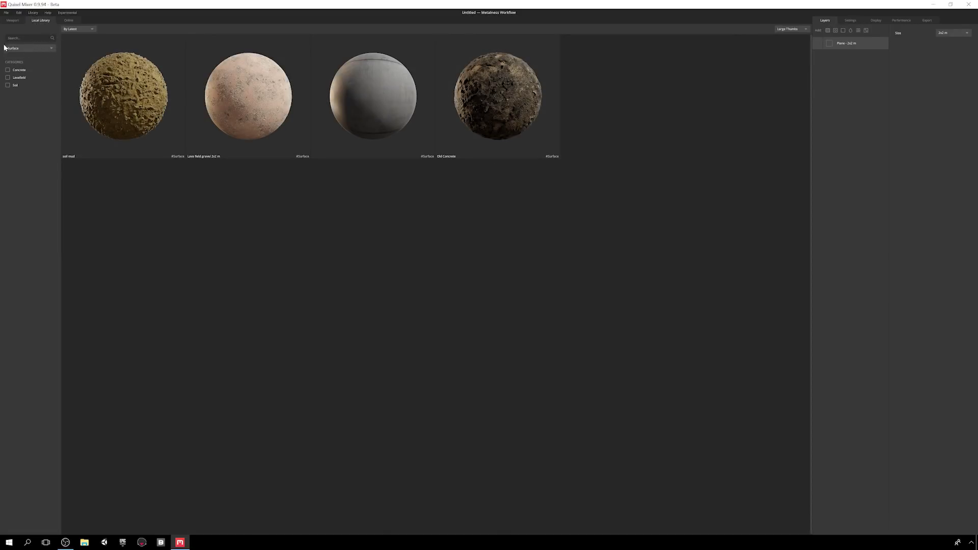
- Add the Soil Mud surface as a layer and rename it 'My Layer'
{"action": "left_click", "coordinate": [125, 97]}
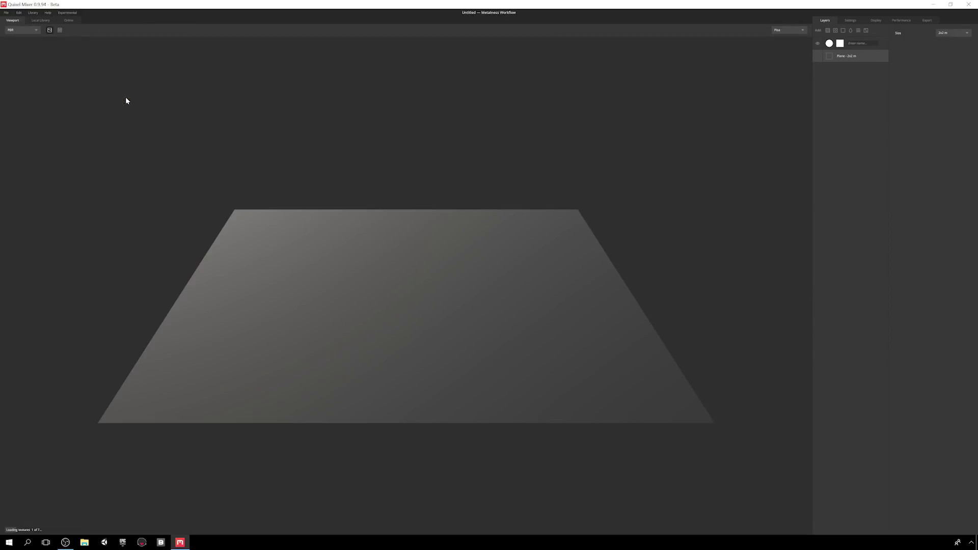
{"action": "left_click_drag", "start_coordinate": [360, 130], "coordinate": [360, 175]}
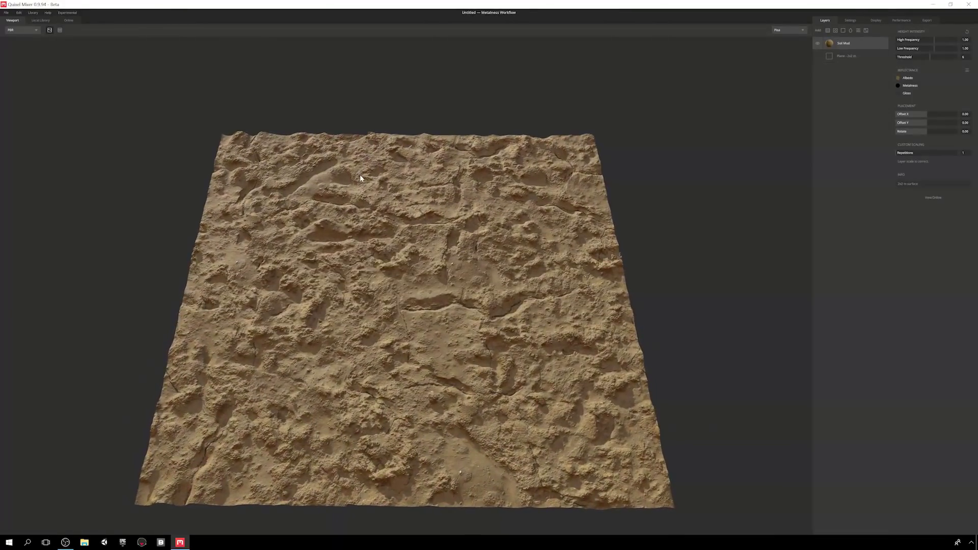
{"action": "left_click", "coordinate": [817, 44]}
{"action": "left_click", "coordinate": [817, 44]}
{"action": "double_click", "coordinate": [839, 43]}
{"action": "type", "text": "My Layer"}
{"action": "key", "text": "Return"}
- Tint the mud's albedo darker and slightly redder, and apply the gloss colour
{"action": "left_click_drag", "start_coordinate": [935, 41], "coordinate": [958, 55]}
{"action": "left_click", "coordinate": [967, 32]}
{"action": "left_click", "coordinate": [898, 78]}
{"action": "left_click_drag", "start_coordinate": [518, 269], "coordinate": [529, 273]}
{"action": "left_click", "coordinate": [562, 288]}
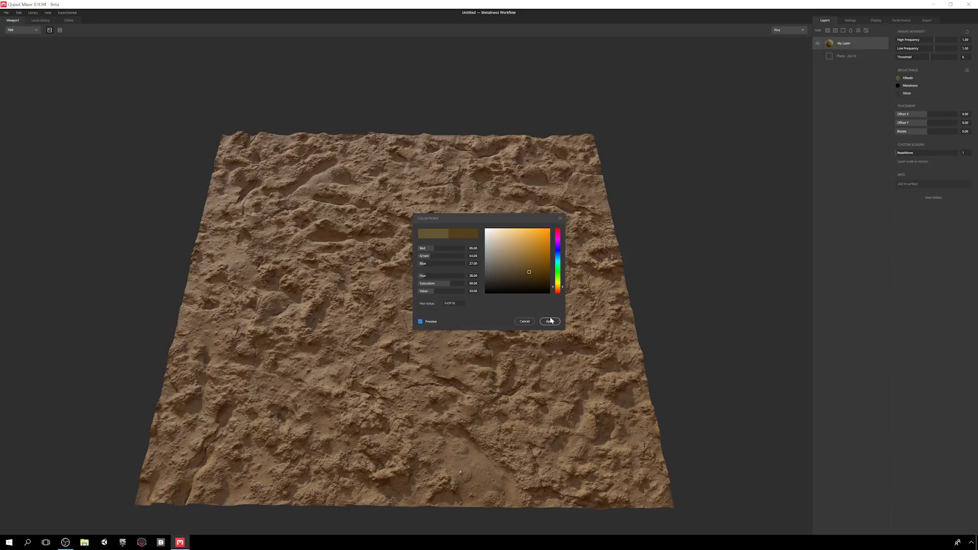
{"action": "left_click", "coordinate": [550, 321]}
{"action": "left_click", "coordinate": [898, 93]}
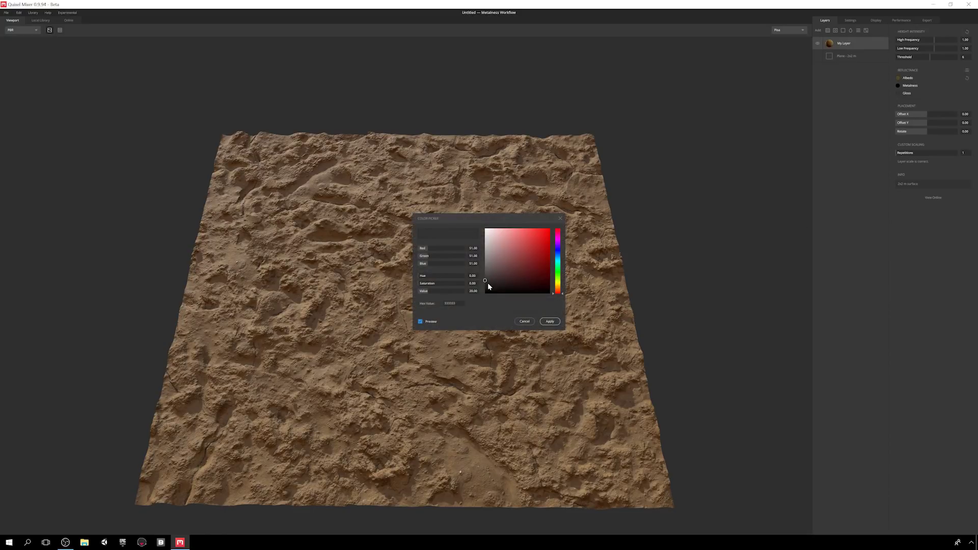
{"action": "left_click", "coordinate": [550, 321]}
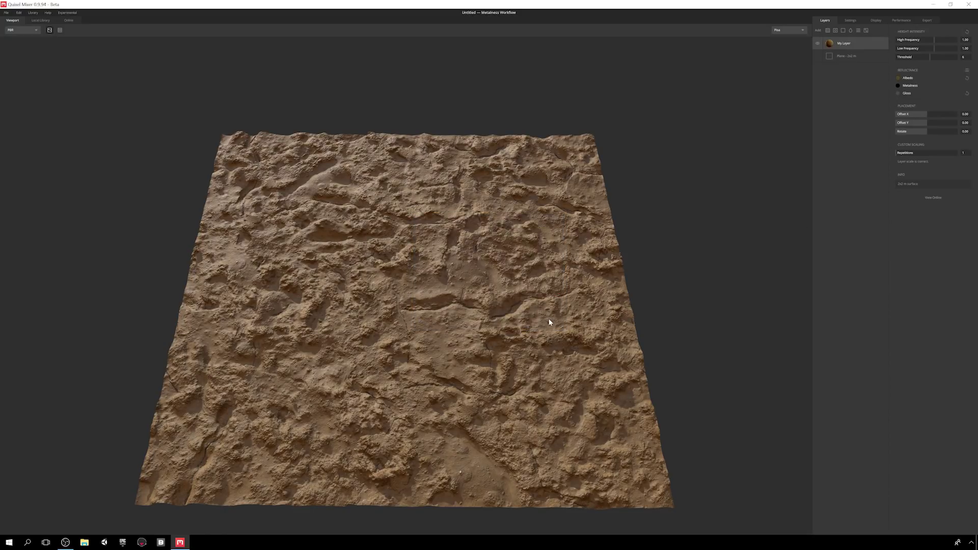
- Save the current mud colours as the 01 Wet Mud preset and apply it
{"action": "left_click", "coordinate": [967, 72]}
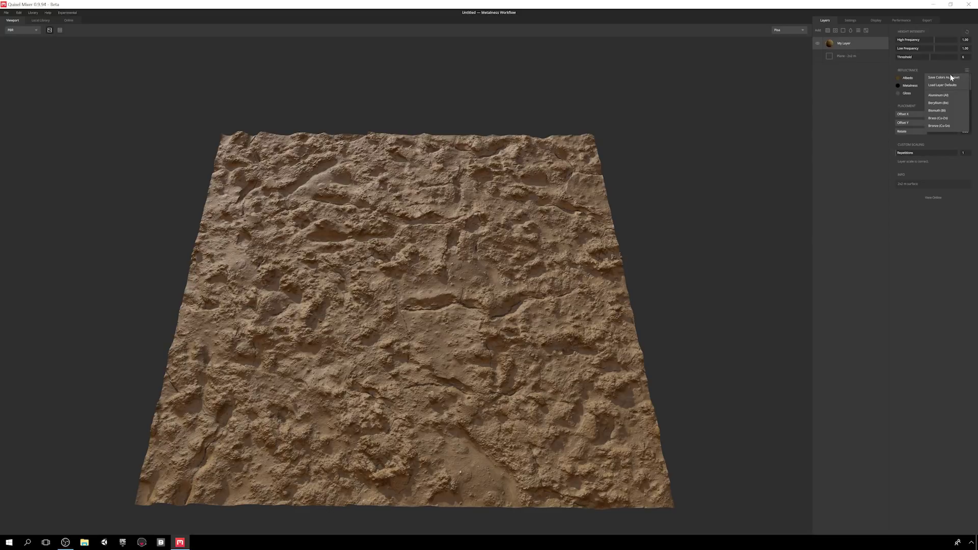
{"action": "left_click", "coordinate": [942, 80]}
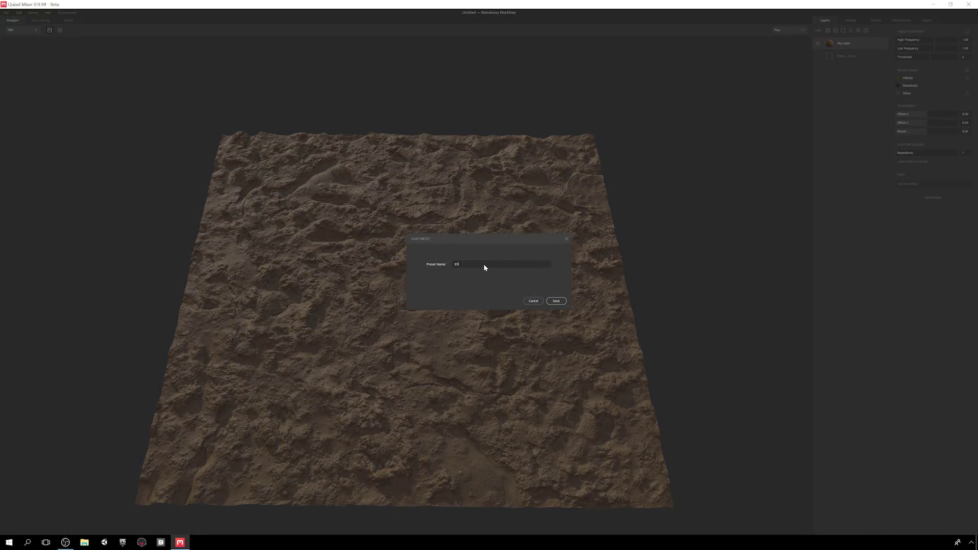
{"action": "left_click", "coordinate": [558, 302]}
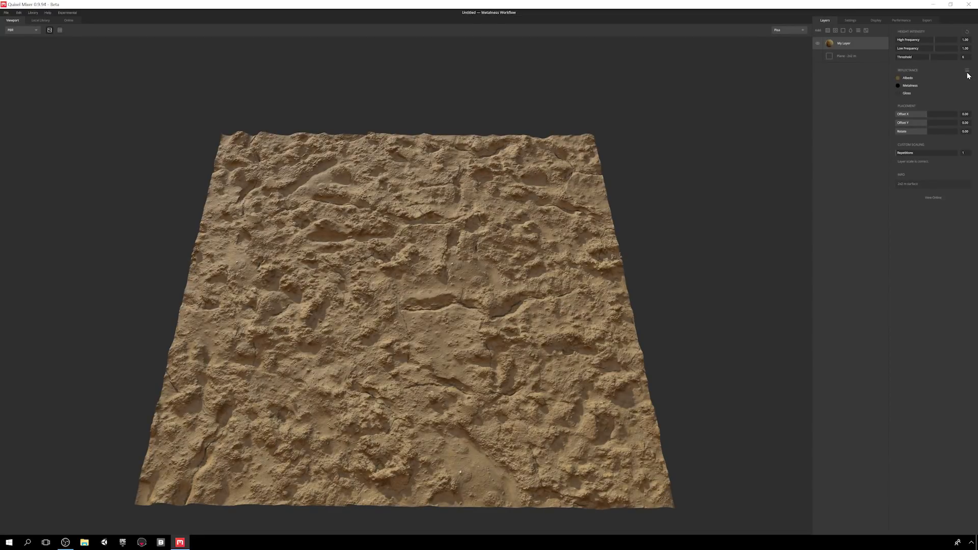
{"action": "left_click", "coordinate": [967, 70]}
{"action": "left_click", "coordinate": [939, 94]}
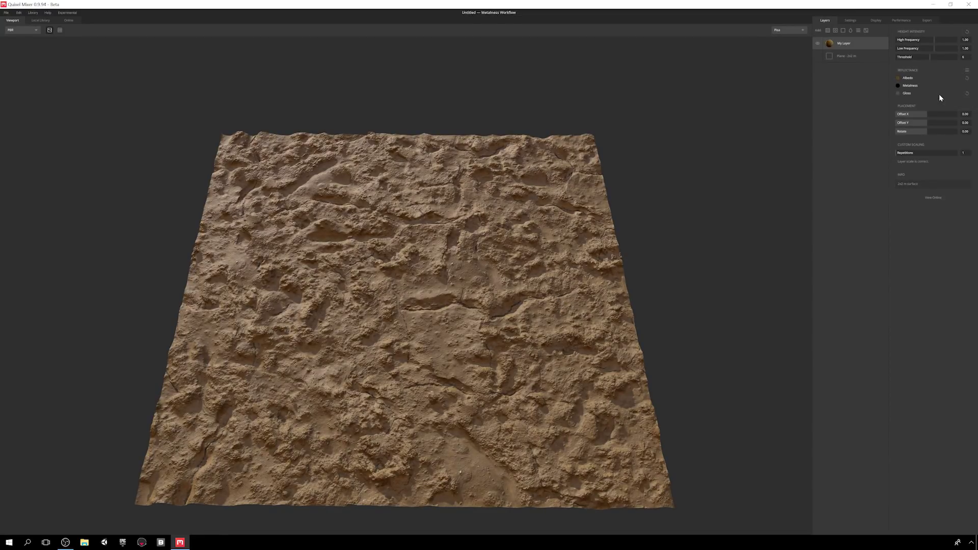
- Offset the mud texture in X and Y, rotate it, and keep it at one tile
{"action": "left_click_drag", "start_coordinate": [928, 115], "coordinate": [936, 115]}
{"action": "left_click", "coordinate": [921, 123]}
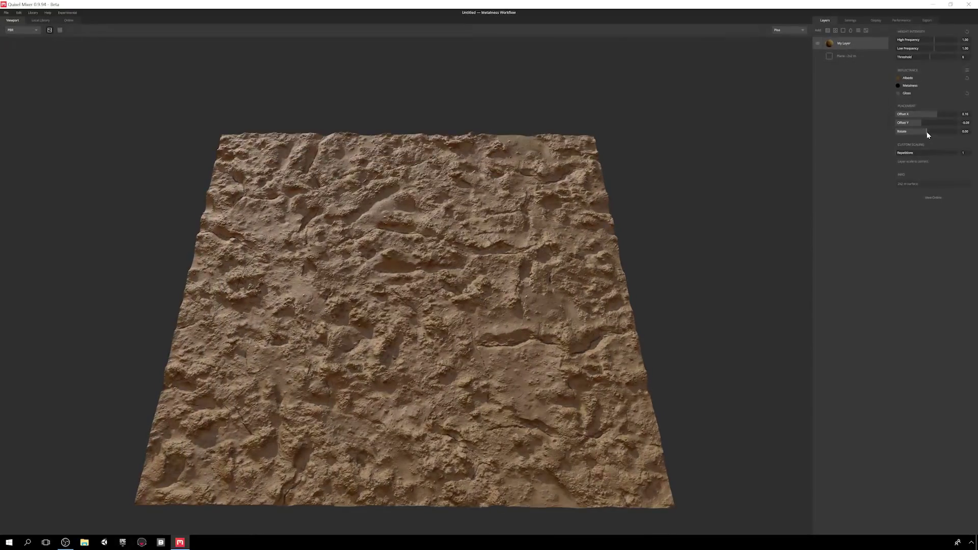
{"action": "left_click", "coordinate": [940, 131]}
{"action": "left_click_drag", "start_coordinate": [896, 155], "coordinate": [890, 156]}
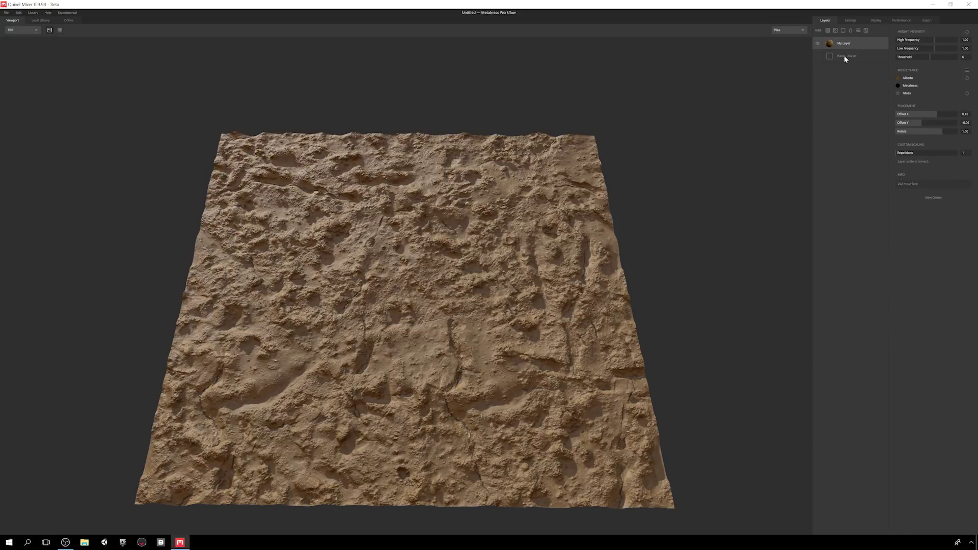
{"action": "left_click_drag", "start_coordinate": [897, 155], "coordinate": [900, 155]}
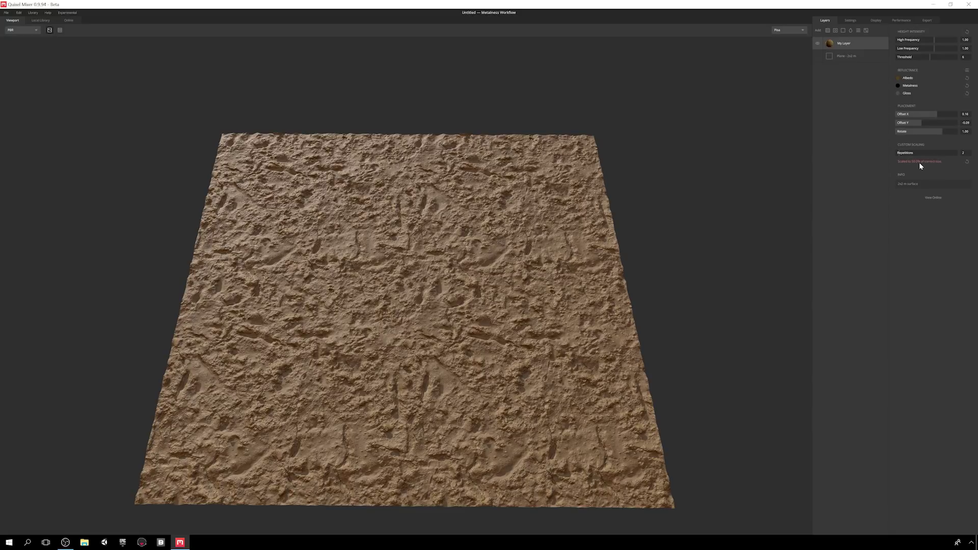
{"action": "left_click_drag", "start_coordinate": [901, 156], "coordinate": [894, 155]}
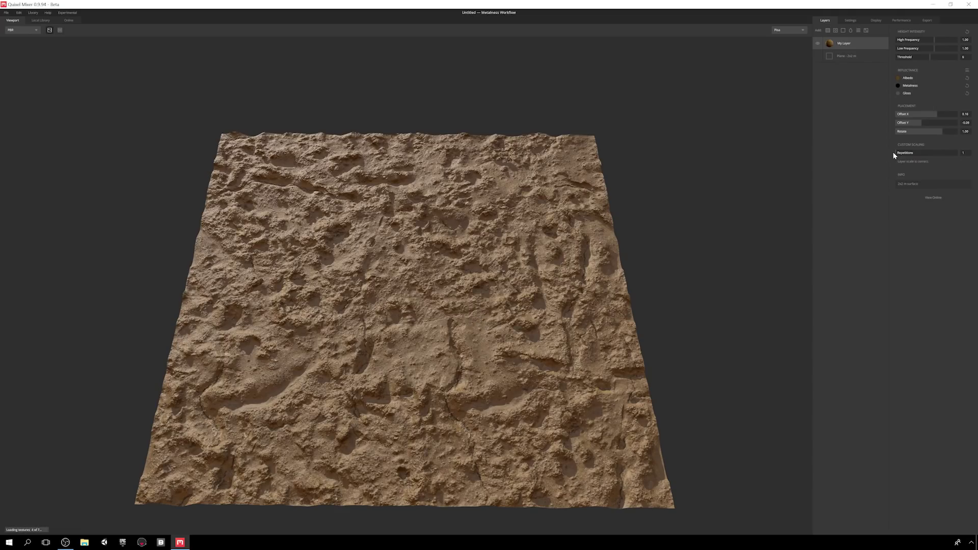
{"action": "left_click", "coordinate": [935, 198]}
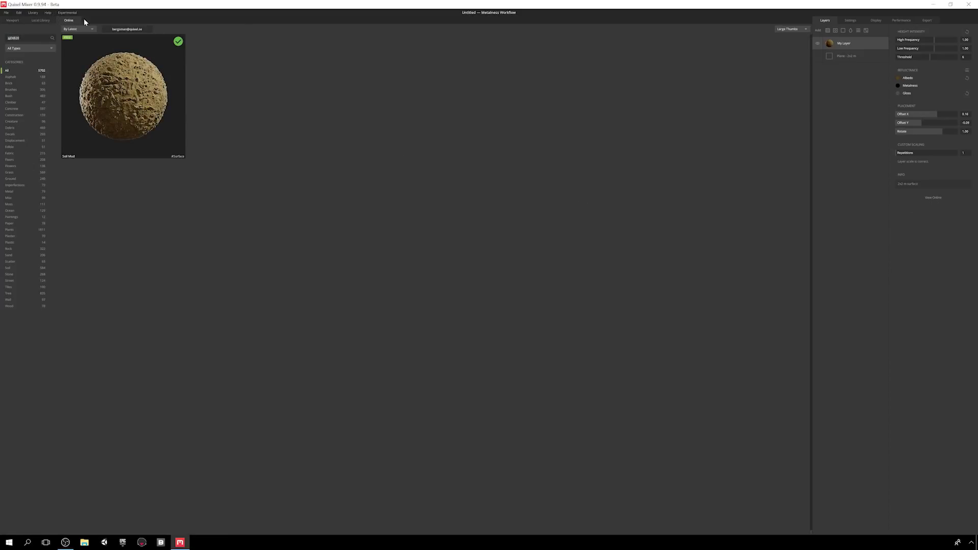
{"action": "left_click", "coordinate": [124, 95]}
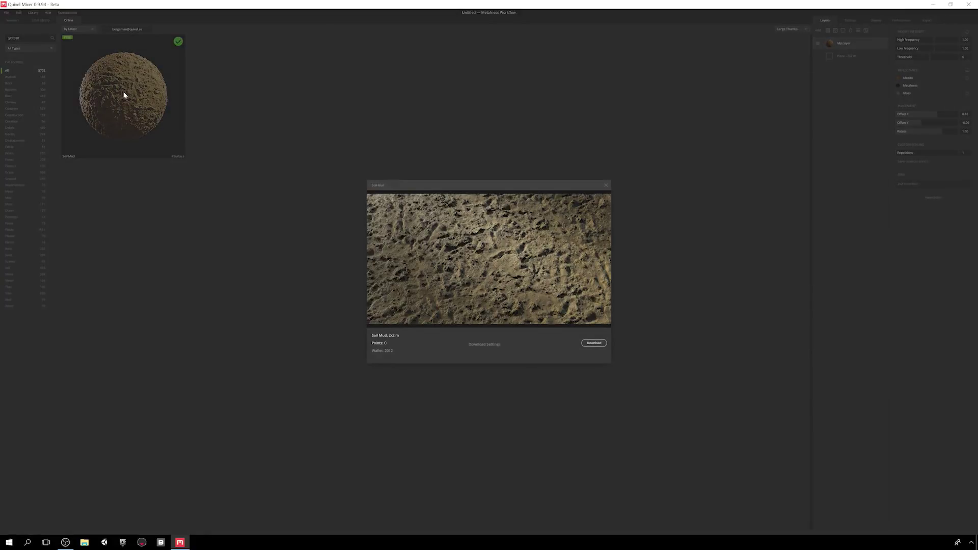
{"action": "left_click", "coordinate": [484, 344]}
{"action": "left_click", "coordinate": [485, 228]}
{"action": "left_click", "coordinate": [472, 258]}
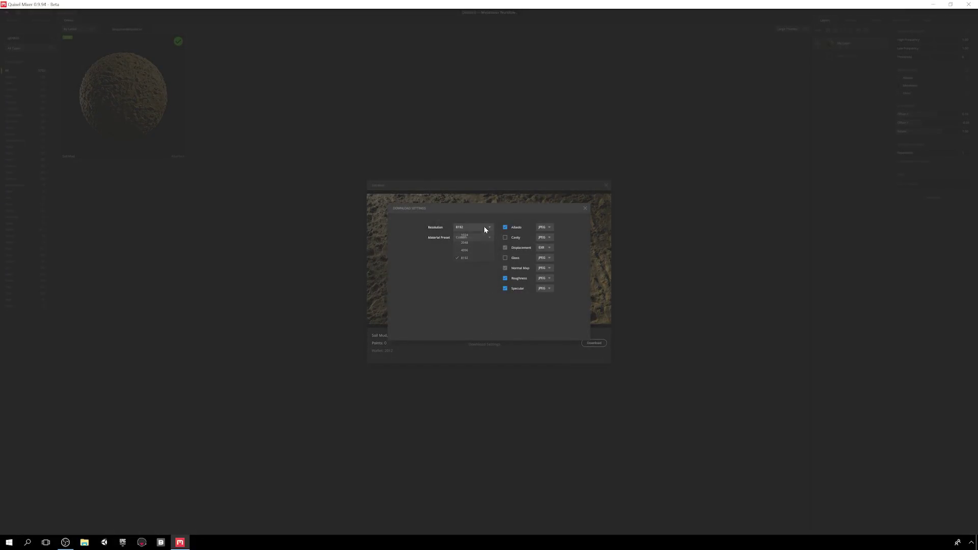
{"action": "left_click", "coordinate": [585, 208]}
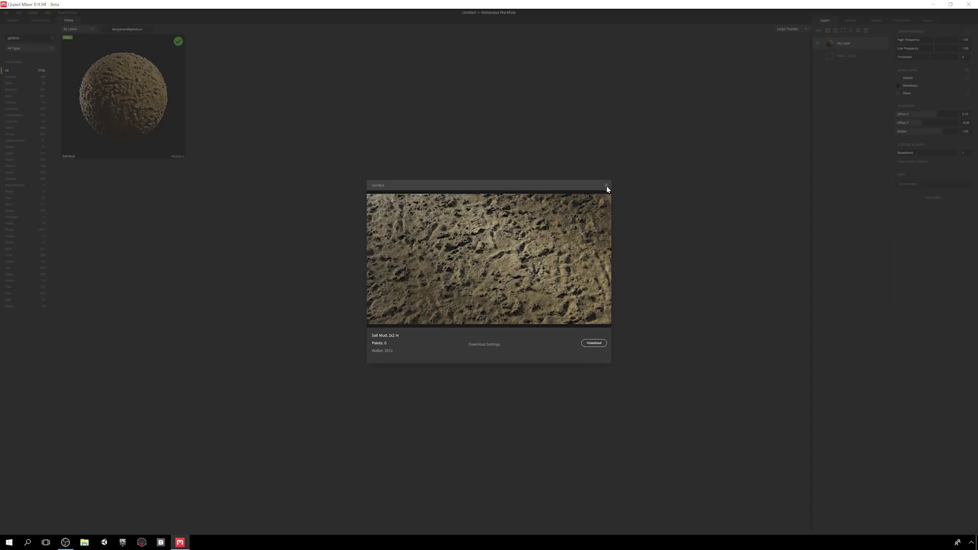
{"action": "left_click", "coordinate": [606, 186]}
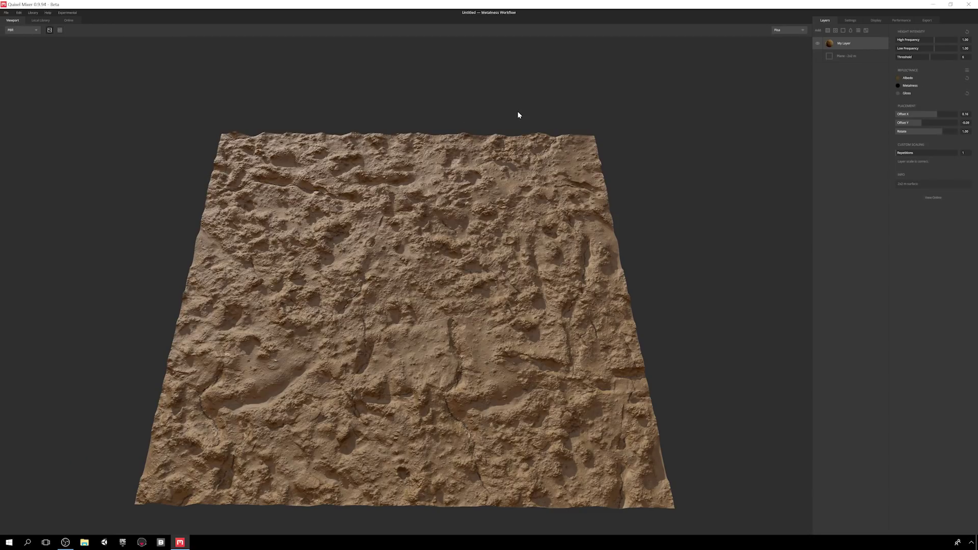
- Add the field gravel surface as a new layer above My Layer
{"action": "left_click", "coordinate": [828, 31]}
{"action": "left_click", "coordinate": [254, 101]}
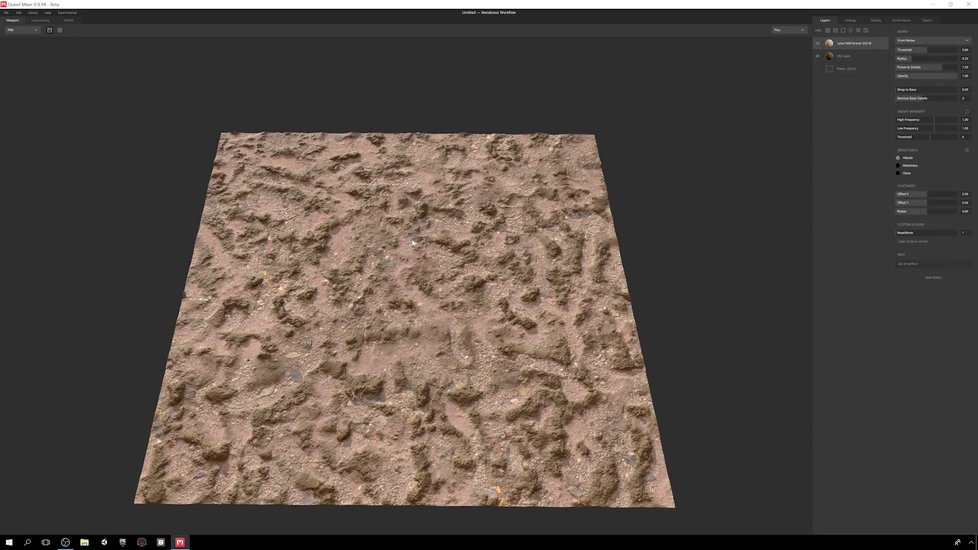
{"action": "middle_click_drag", "start_coordinate": [412, 243], "coordinate": [443, 223]}
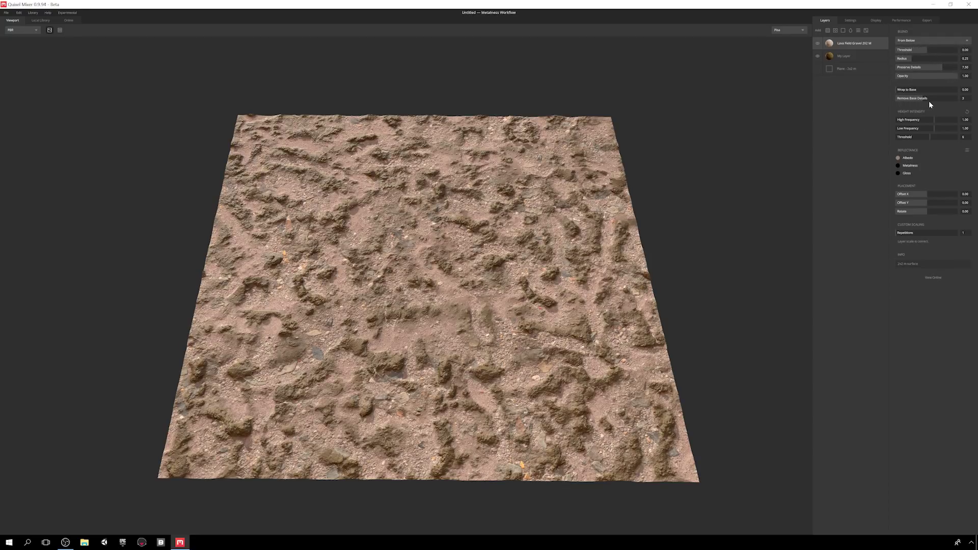
- Lower the gravel's blend threshold, max Preserve Details, set Remove Base Details 7, and boost Height Intensity
{"action": "left_click_drag", "start_coordinate": [927, 51], "coordinate": [966, 63]}
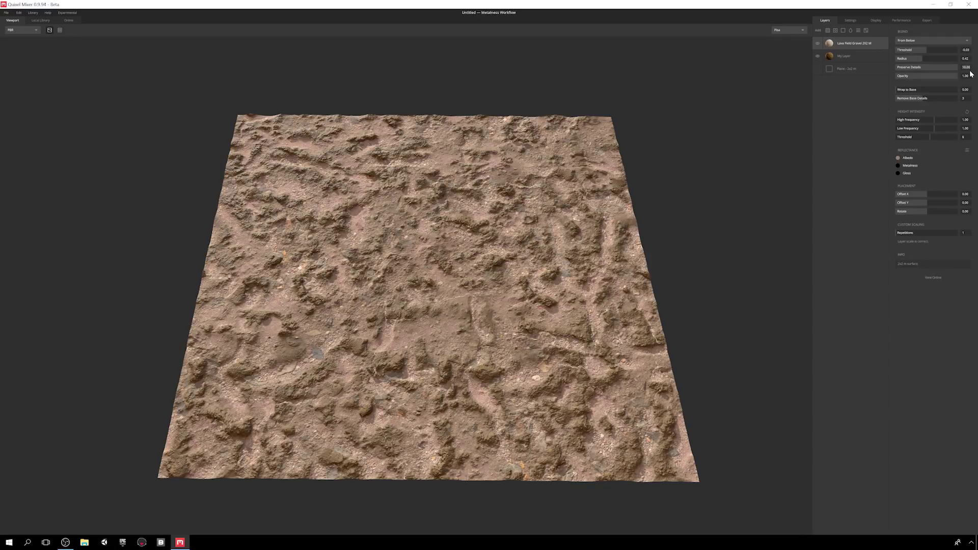
{"action": "key", "text": "Return"}
{"action": "left_click_drag", "start_coordinate": [956, 67], "coordinate": [975, 90]}
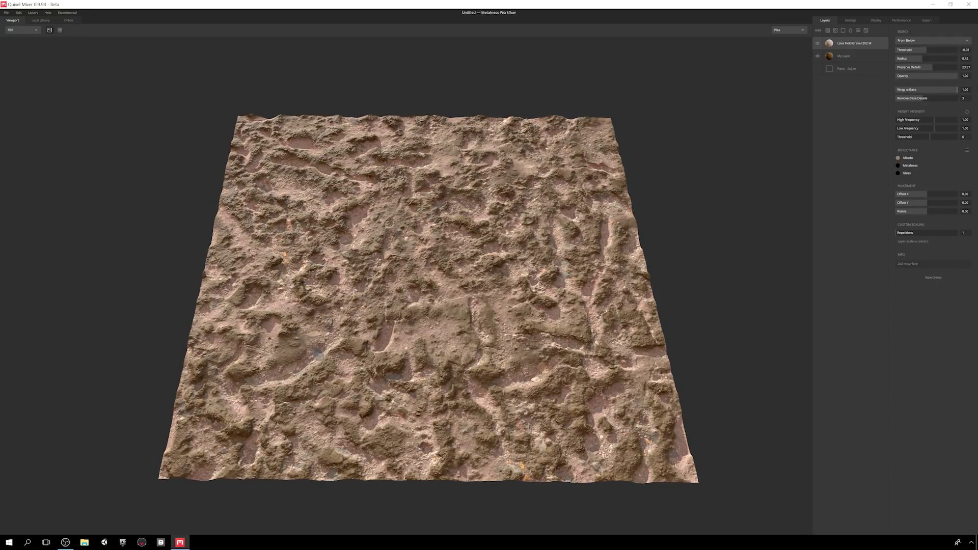
{"action": "mouse_move", "coordinate": [924, 101]}
{"action": "left_mouse_down"}
{"action": "mouse_move", "coordinate": [886, 101]}
{"action": "mouse_move", "coordinate": [949, 94]}
{"action": "mouse_move", "coordinate": [920, 96]}
{"action": "left_mouse_up"}
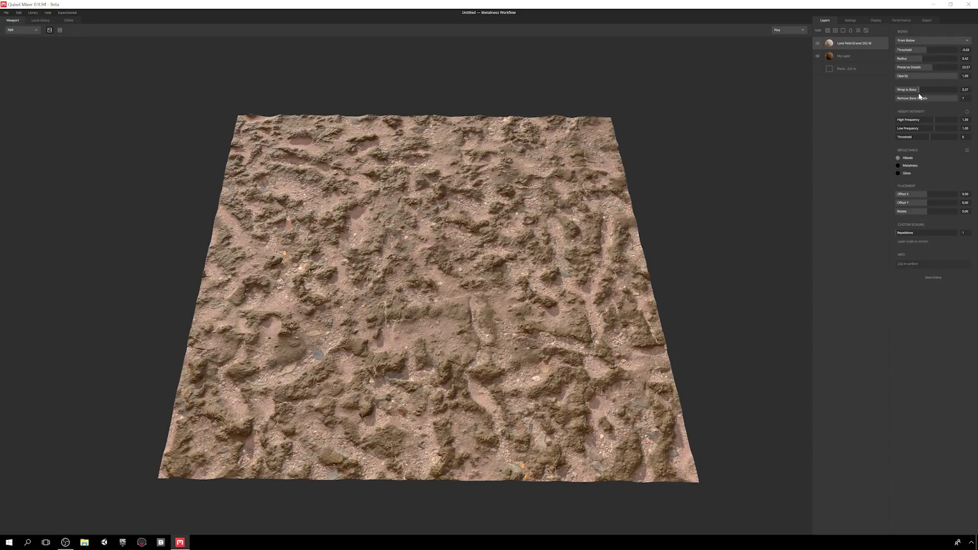
{"action": "mouse_move", "coordinate": [935, 122]}
{"action": "left_mouse_down"}
{"action": "mouse_move", "coordinate": [953, 119]}
{"action": "mouse_move", "coordinate": [927, 131]}
{"action": "mouse_move", "coordinate": [958, 127]}
{"action": "mouse_move", "coordinate": [929, 137]}
{"action": "left_mouse_up"}
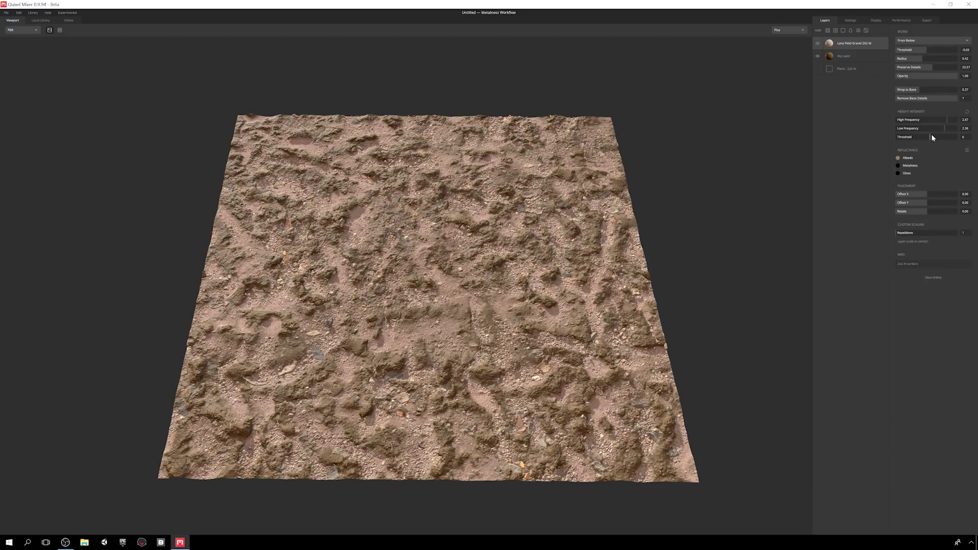
- Tint the gravel with the 01 Wet Mud preset and hide My Layer
{"action": "left_click", "coordinate": [968, 151]}
{"action": "left_click", "coordinate": [948, 175]}
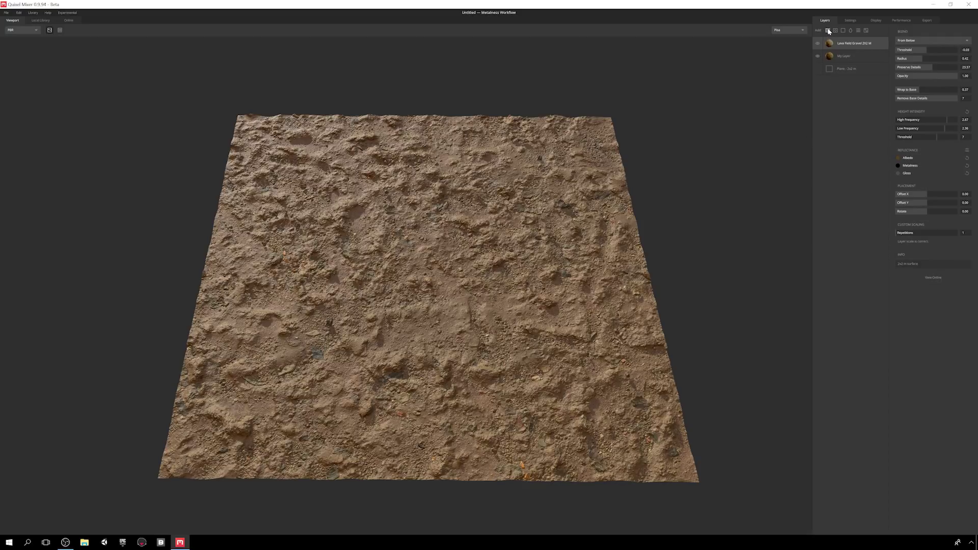
{"action": "left_click", "coordinate": [818, 56]}
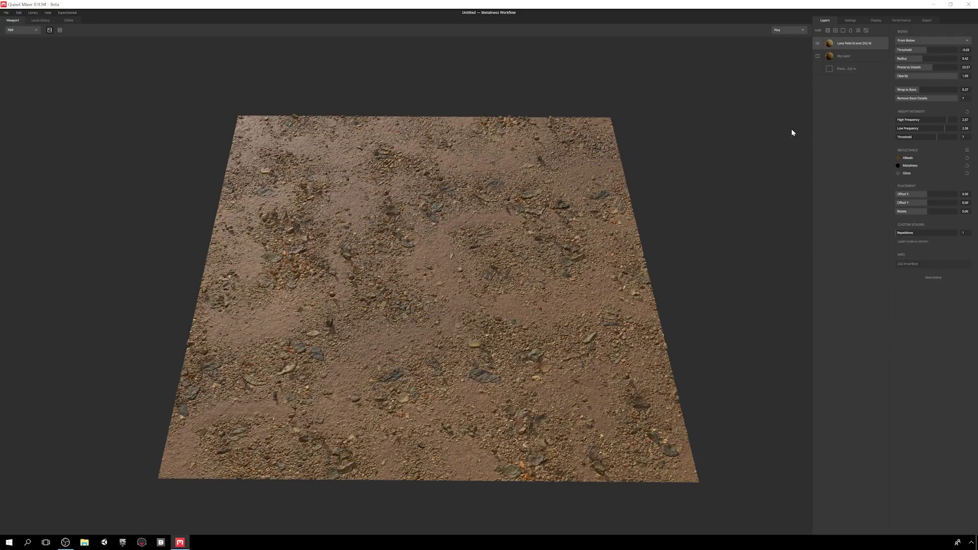
- Add Old Concrete from the local library at threshold 0.27 and one repetition
{"action": "left_click", "coordinate": [828, 32]}
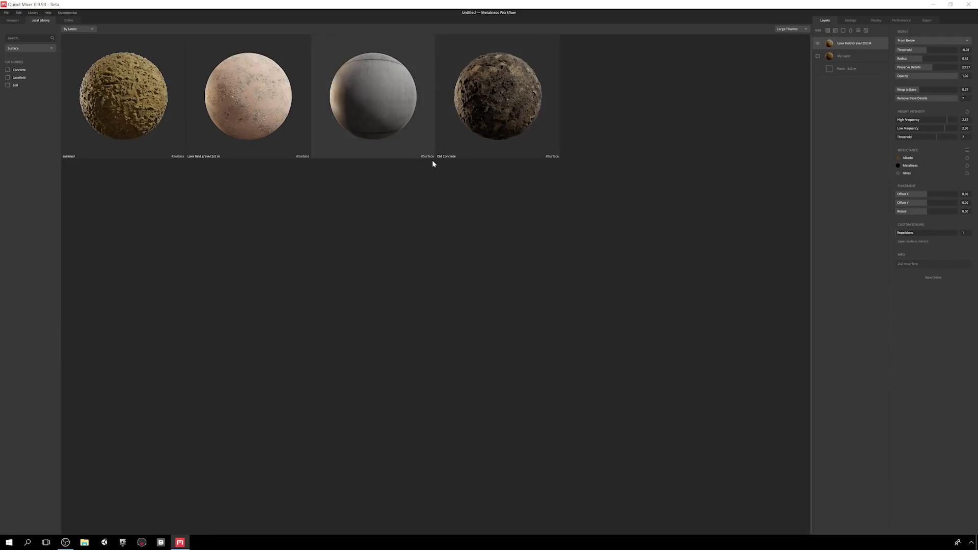
{"action": "left_click", "coordinate": [494, 100]}
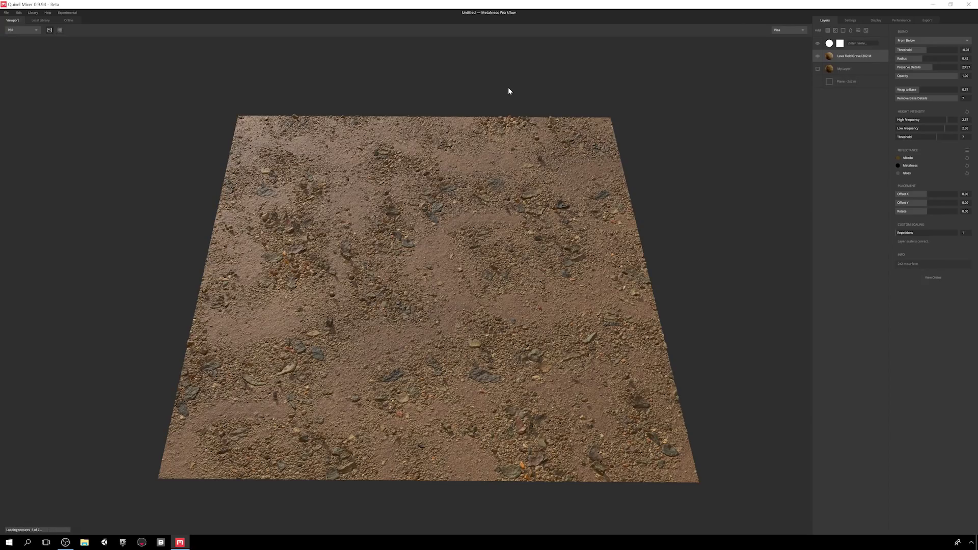
{"action": "left_click", "coordinate": [930, 49]}
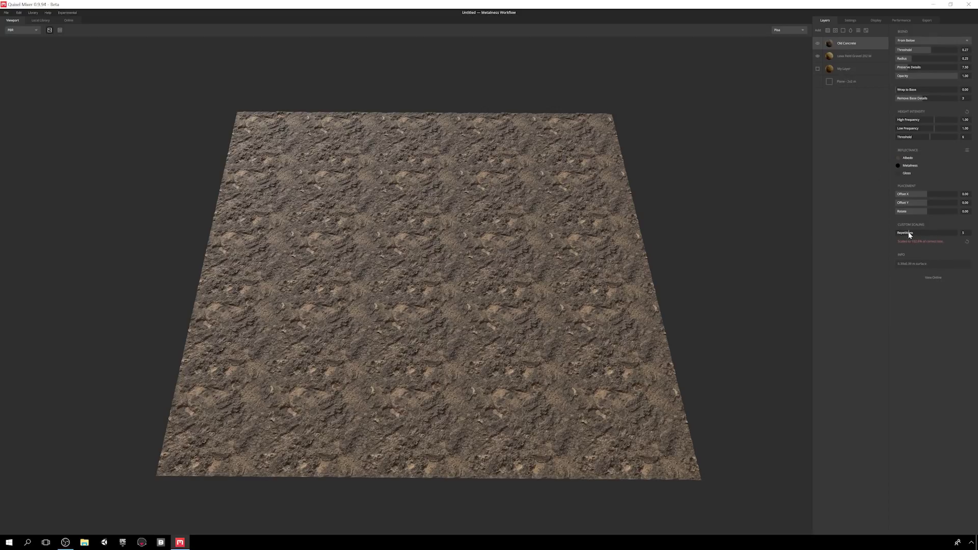
{"action": "left_click_drag", "start_coordinate": [910, 235], "coordinate": [874, 238]}
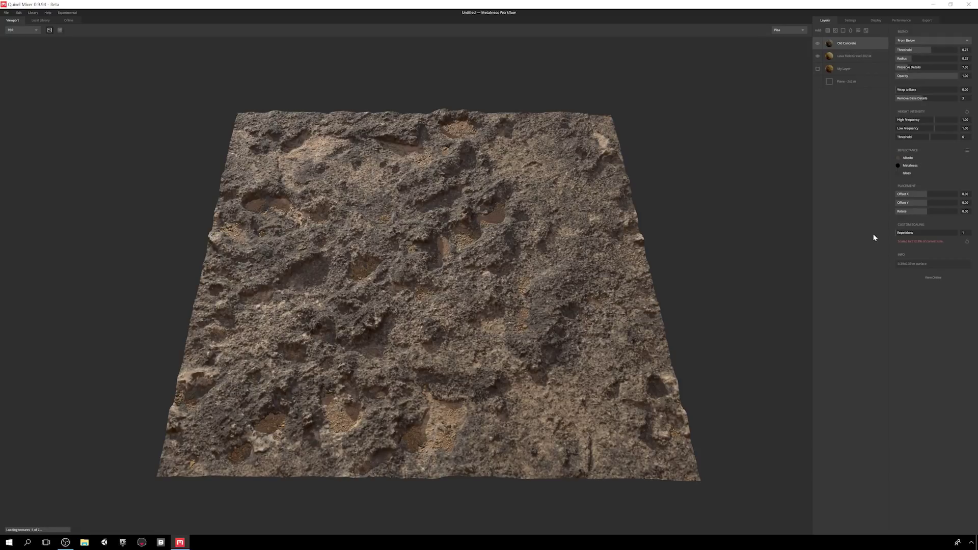
- Tint Old Concrete with the 01 Wet Mud preset and blend it From Above
{"action": "left_click", "coordinate": [967, 151]}
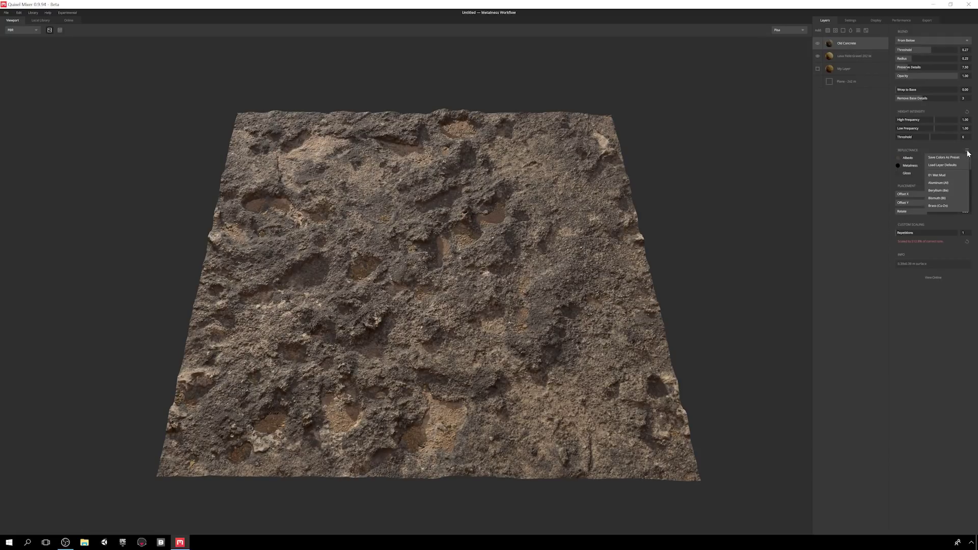
{"action": "left_click", "coordinate": [953, 177]}
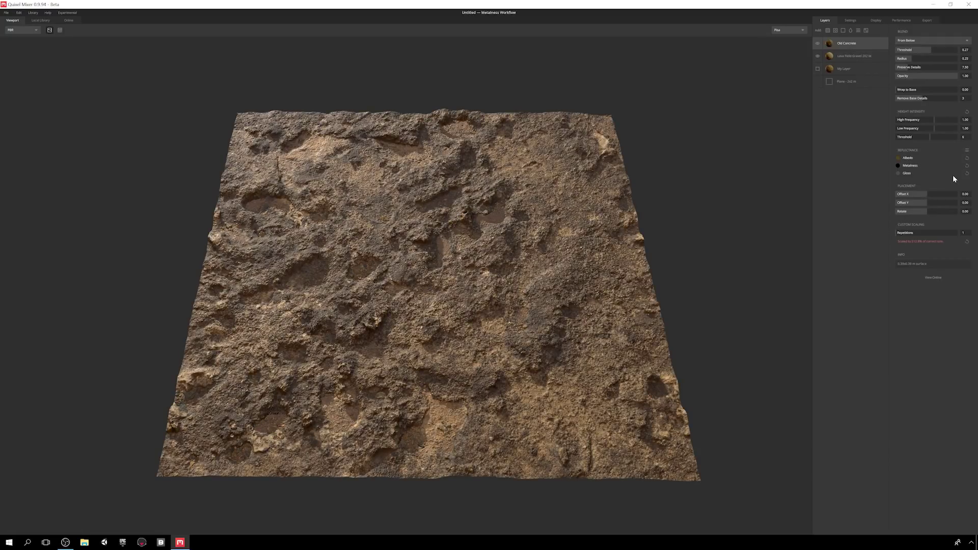
{"action": "mouse_move", "coordinate": [929, 53]}
{"action": "left_mouse_down"}
{"action": "mouse_move", "coordinate": [921, 51]}
{"action": "mouse_move", "coordinate": [930, 53]}
{"action": "left_mouse_up"}
{"action": "left_click", "coordinate": [929, 40]}
{"action": "left_click", "coordinate": [919, 48]}
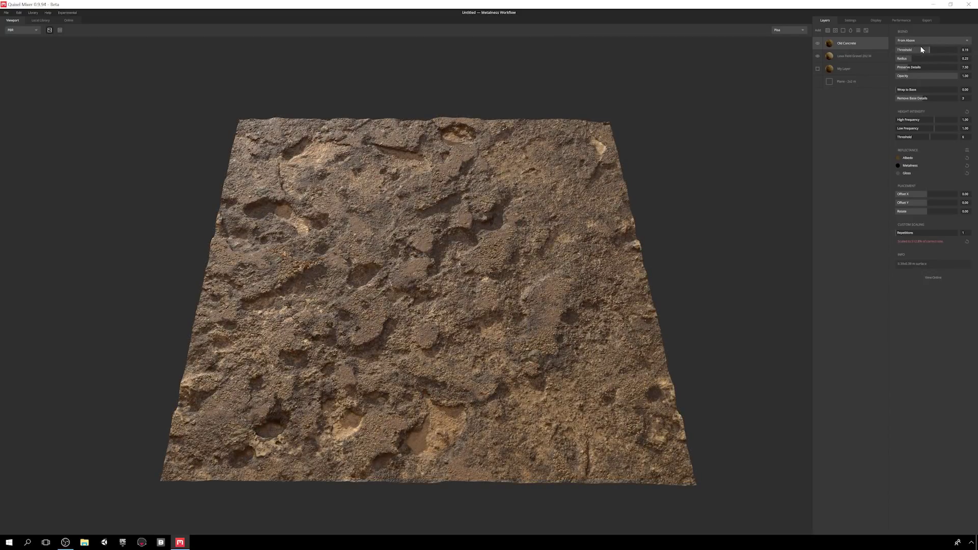
{"action": "mouse_move", "coordinate": [932, 47]}
{"action": "left_mouse_down"}
{"action": "mouse_move", "coordinate": [922, 59]}
{"action": "mouse_move", "coordinate": [936, 58]}
{"action": "mouse_move", "coordinate": [897, 65]}
{"action": "mouse_move", "coordinate": [926, 50]}
{"action": "left_mouse_up"}
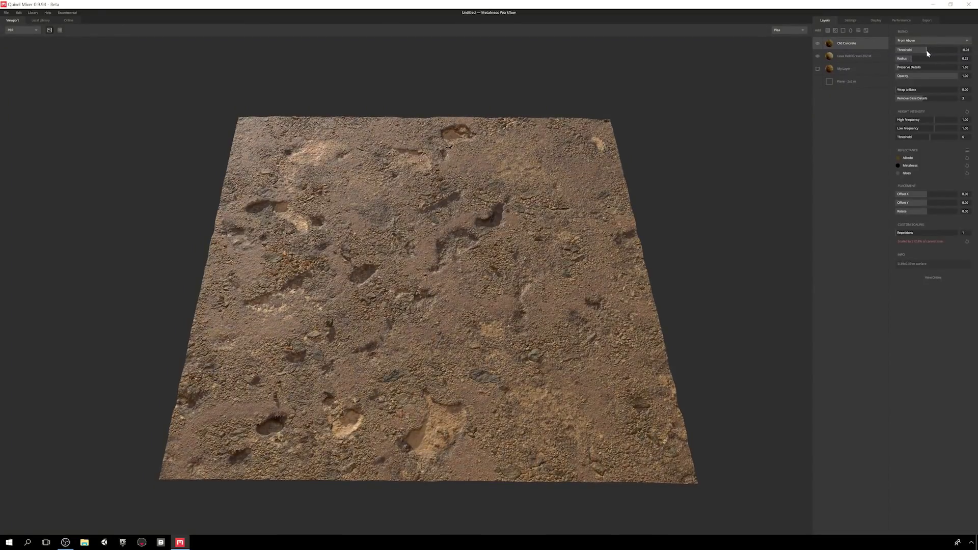
- Show My Layer again and set the Old Concrete blend threshold to -0.27
{"action": "left_click", "coordinate": [818, 69]}
{"action": "left_click_drag", "start_coordinate": [927, 51], "coordinate": [928, 52]}
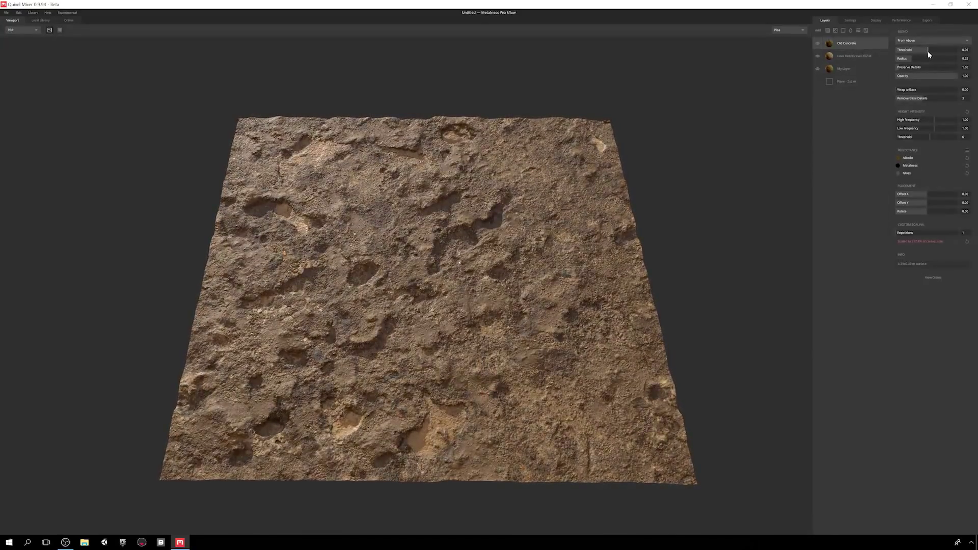
{"action": "left_click", "coordinate": [861, 47]}
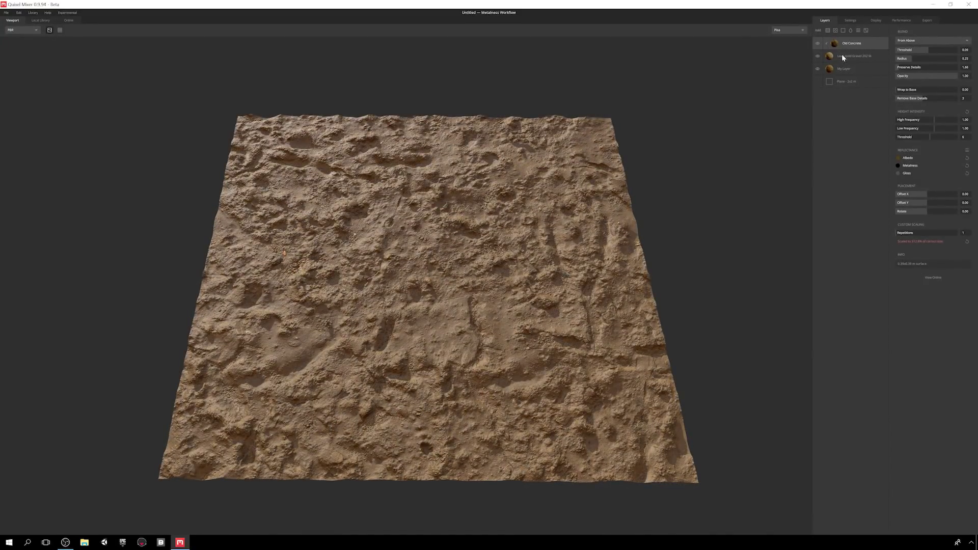
{"action": "mouse_move", "coordinate": [912, 48]}
{"action": "left_mouse_down"}
{"action": "mouse_move", "coordinate": [929, 49]}
{"action": "mouse_move", "coordinate": [903, 58]}
{"action": "mouse_move", "coordinate": [927, 51]}
{"action": "left_mouse_up"}
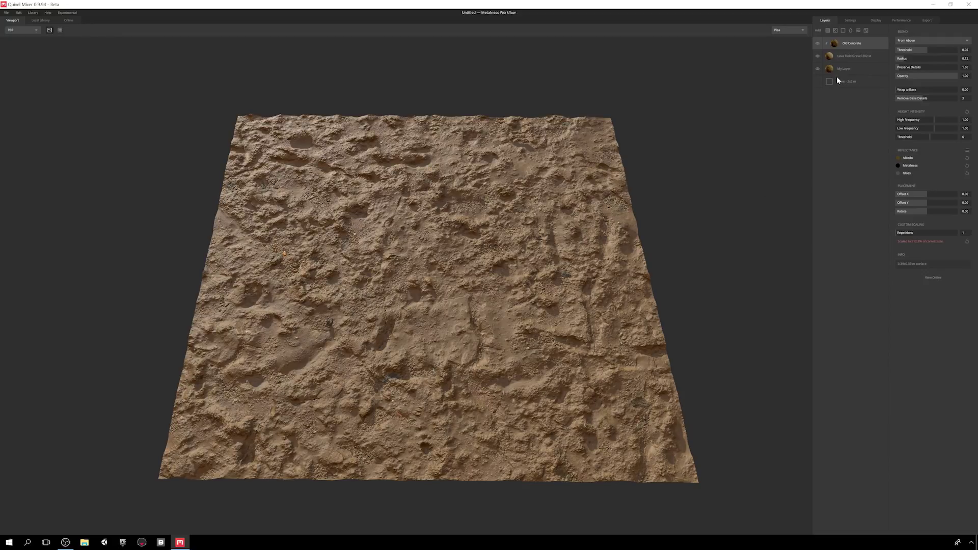
- Search the online library for 'decal' with all asset types shown
{"action": "left_click", "coordinate": [836, 31]}
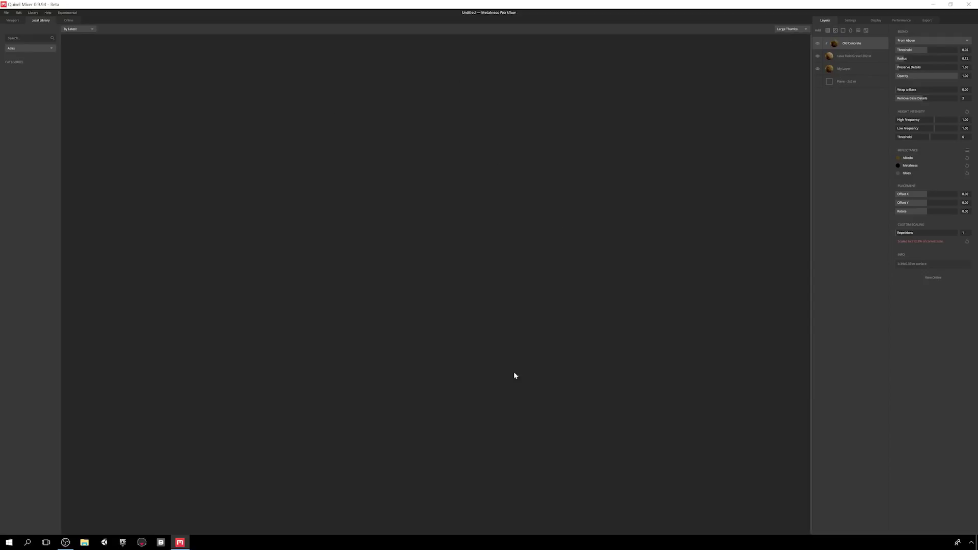
{"action": "left_click", "coordinate": [28, 48]}
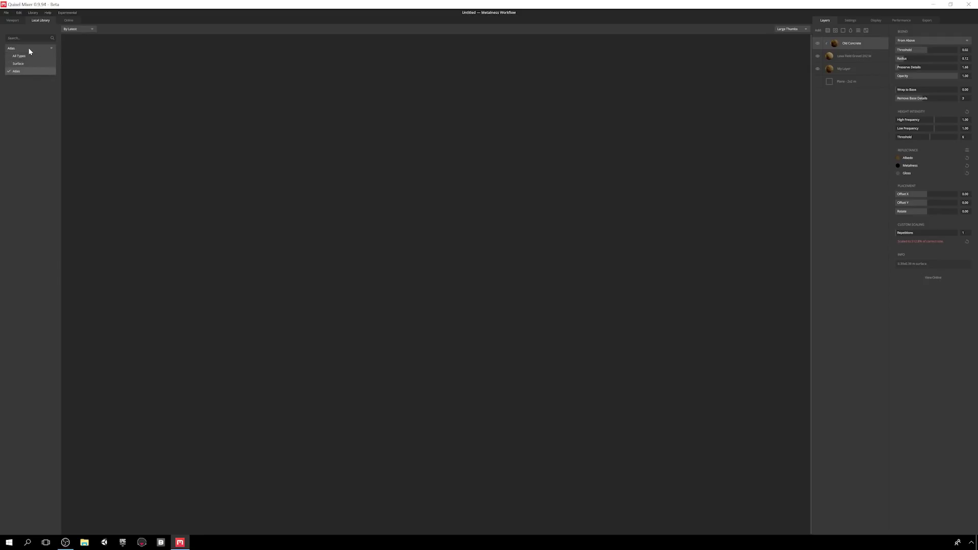
{"action": "left_click", "coordinate": [28, 57]}
{"action": "left_click", "coordinate": [69, 21]}
{"action": "double_click", "coordinate": [43, 39]}
{"action": "type", "text": "decal"}
{"action": "key", "text": "Return"}
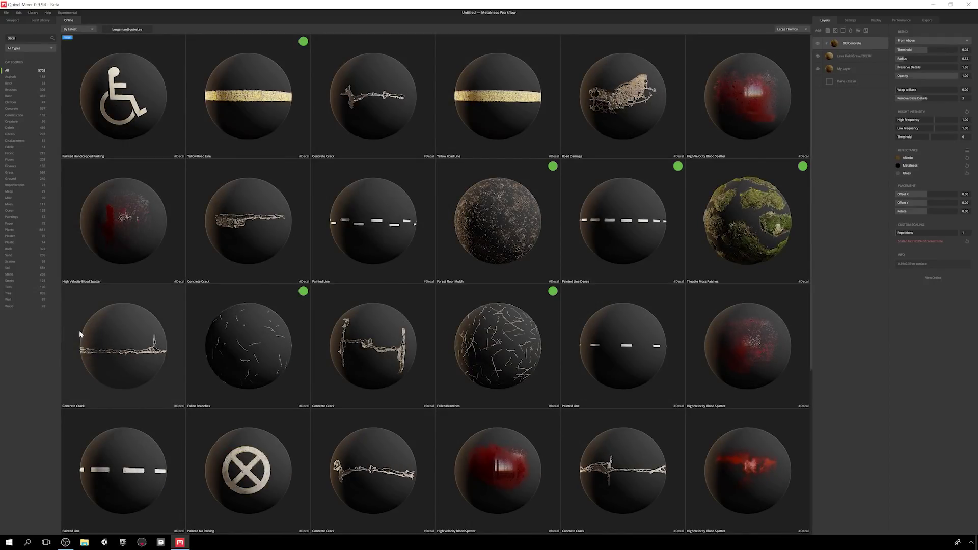
- Download the Fallen Branches decal without Cavity and Gloss maps, with EXR displacement
{"action": "left_click", "coordinate": [513, 340]}
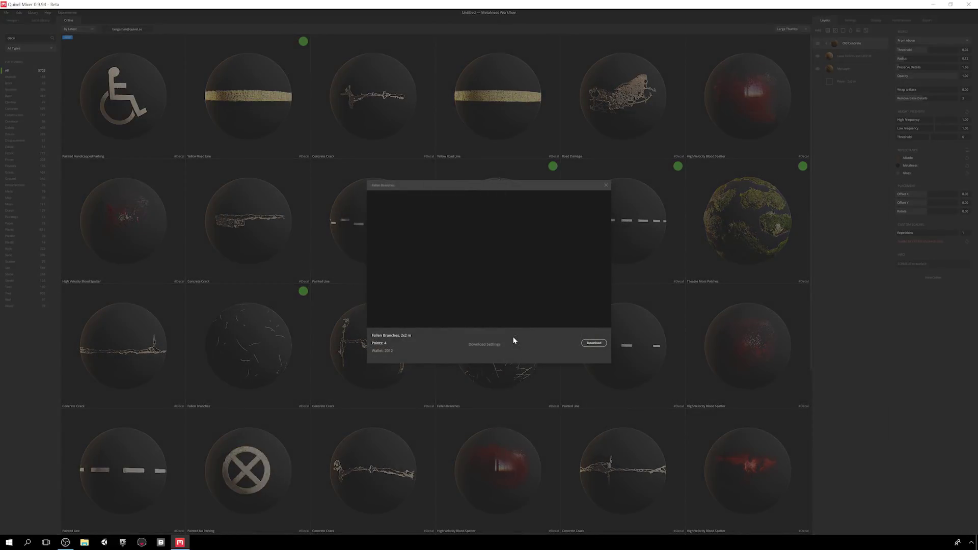
{"action": "left_click", "coordinate": [487, 345]}
{"action": "left_click", "coordinate": [505, 238]}
{"action": "left_click", "coordinate": [504, 257]}
{"action": "left_click", "coordinate": [544, 248]}
{"action": "left_click", "coordinate": [546, 263]}
{"action": "left_click", "coordinate": [585, 208]}
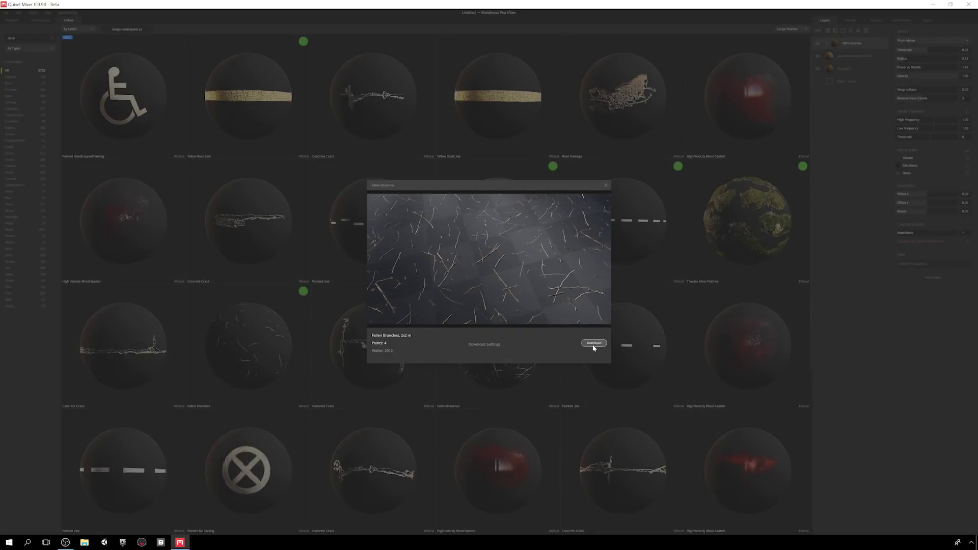
{"action": "left_click", "coordinate": [592, 344]}
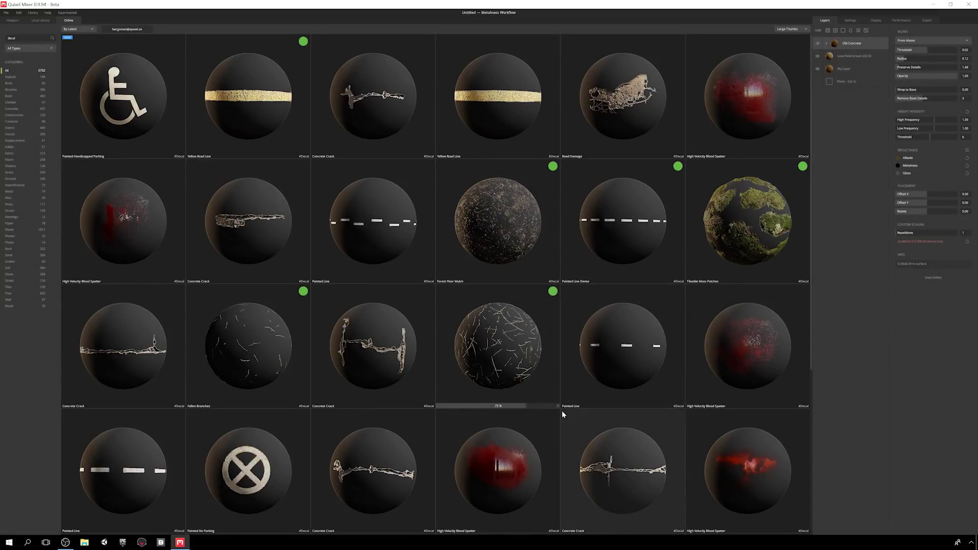
- Drag Fallen Branches into the layer stack and check it in the local library
{"action": "left_click_drag", "start_coordinate": [514, 393], "coordinate": [864, 36]}
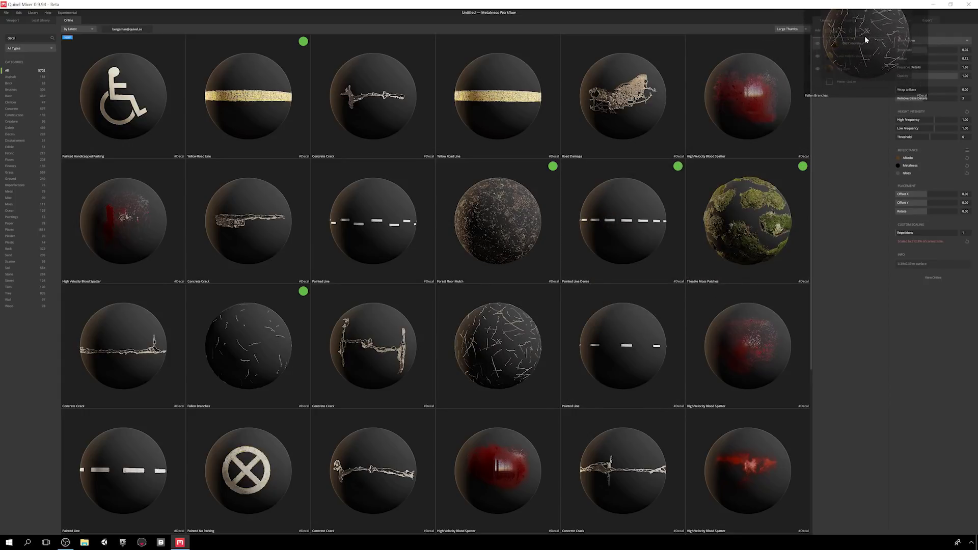
{"action": "left_click_drag", "start_coordinate": [598, 201], "coordinate": [598, 237]}
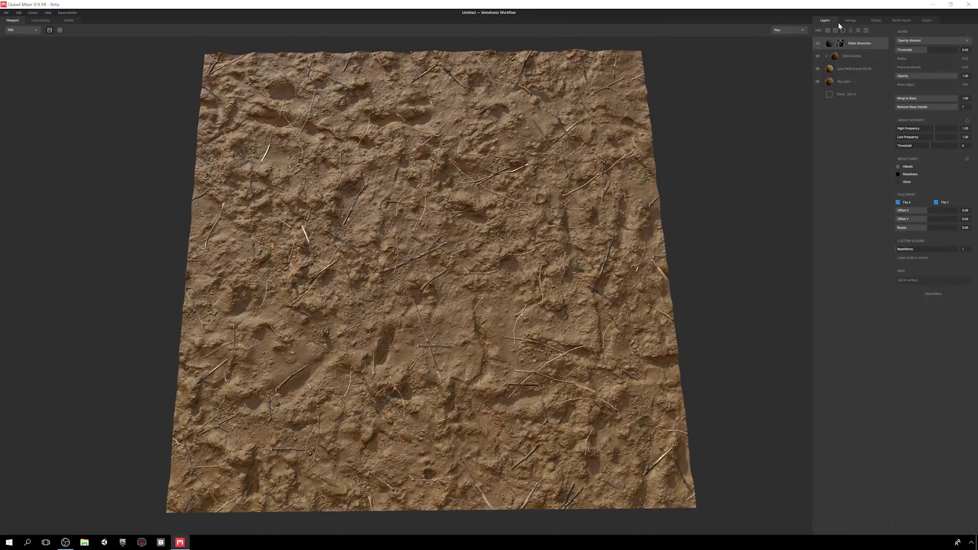
{"action": "left_click", "coordinate": [834, 30]}
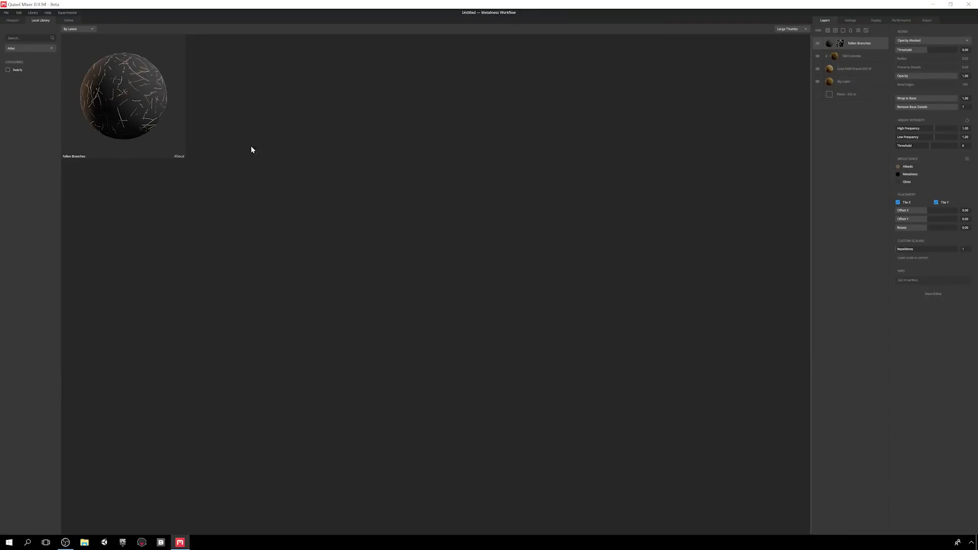
{"action": "left_click", "coordinate": [12, 49]}
{"action": "left_click", "coordinate": [17, 56]}
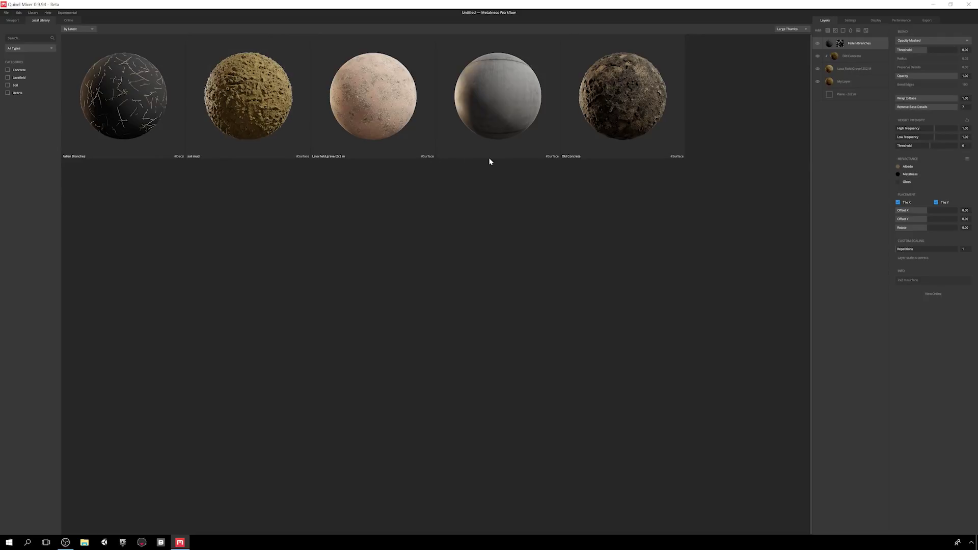
{"action": "left_click", "coordinate": [13, 21]}
{"action": "left_click_drag", "start_coordinate": [444, 249], "coordinate": [465, 219]}
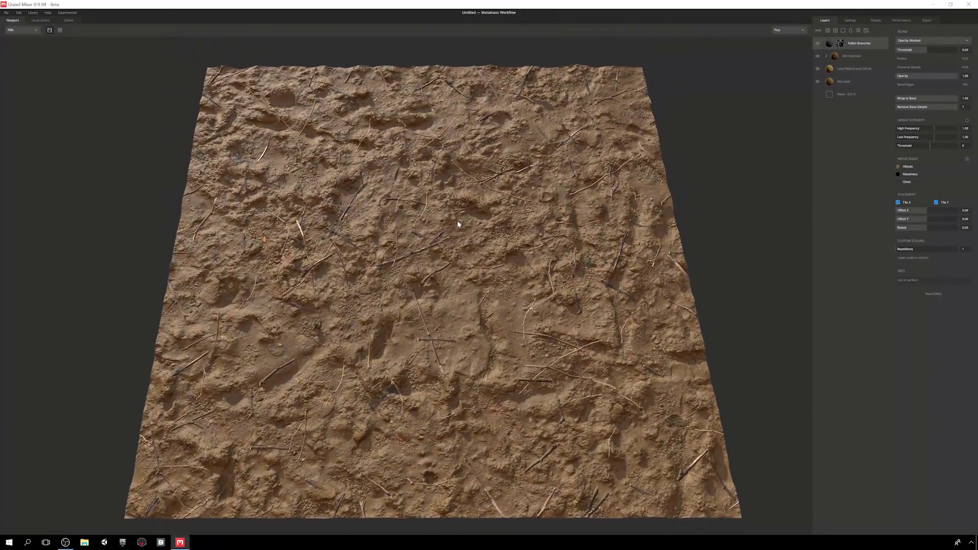
- Blend Fallen Branches from below, raising threshold, radius and Preserve Details, and lowering Wrap to Base
{"action": "left_click", "coordinate": [927, 39]}
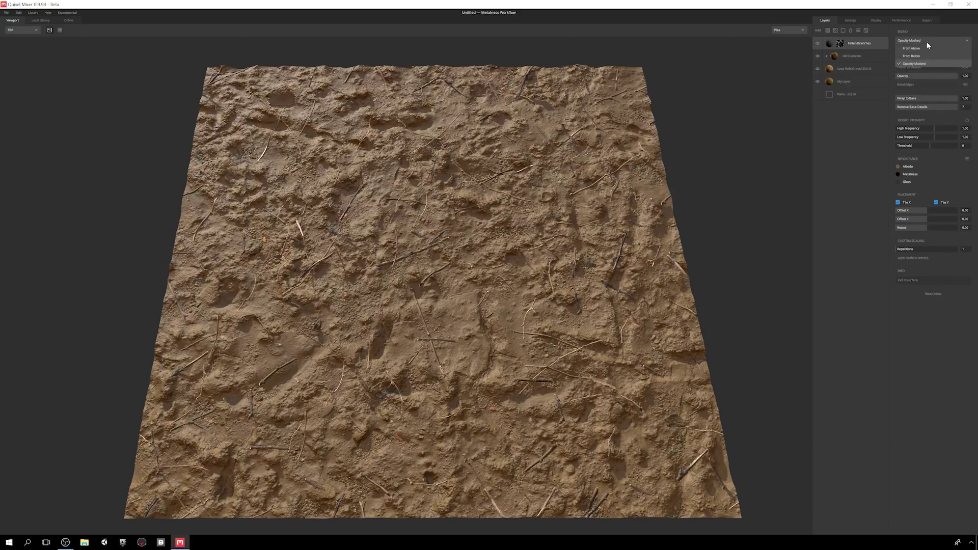
{"action": "left_click", "coordinate": [924, 54]}
{"action": "left_click", "coordinate": [927, 50]}
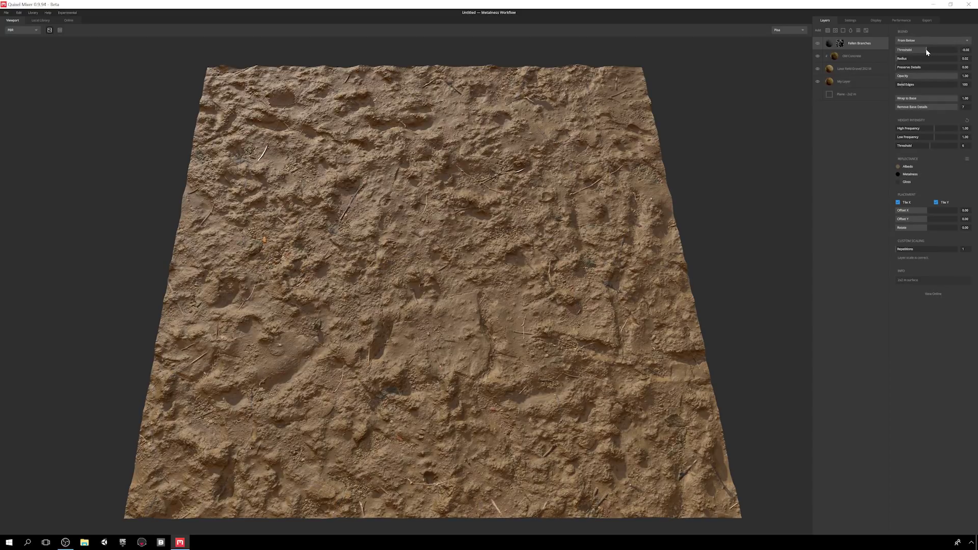
{"action": "left_click_drag", "start_coordinate": [900, 59], "coordinate": [929, 67]}
{"action": "left_click", "coordinate": [929, 50]}
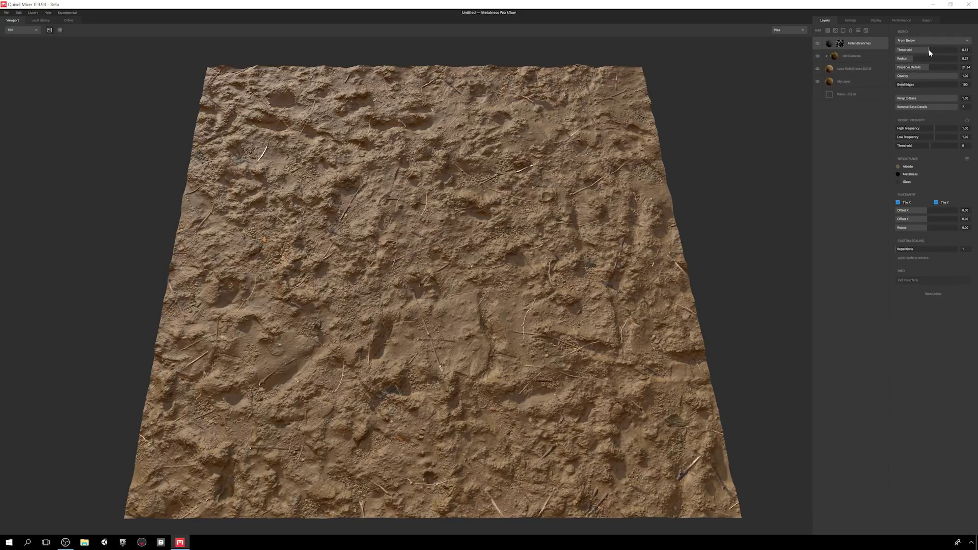
{"action": "left_click_drag", "start_coordinate": [606, 170], "coordinate": [596, 192]}
{"action": "scroll", "coordinate": [596, 192], "scroll_direction": "up", "scroll_amount": 2}
{"action": "scroll", "coordinate": [594, 192], "scroll_direction": "down", "scroll_amount": 2}
{"action": "mouse_move", "coordinate": [958, 100]}
{"action": "left_mouse_down"}
{"action": "mouse_move", "coordinate": [924, 101]}
{"action": "mouse_move", "coordinate": [951, 98]}
{"action": "left_mouse_up"}
{"action": "scroll", "coordinate": [576, 239], "scroll_direction": "down", "scroll_amount": 4}
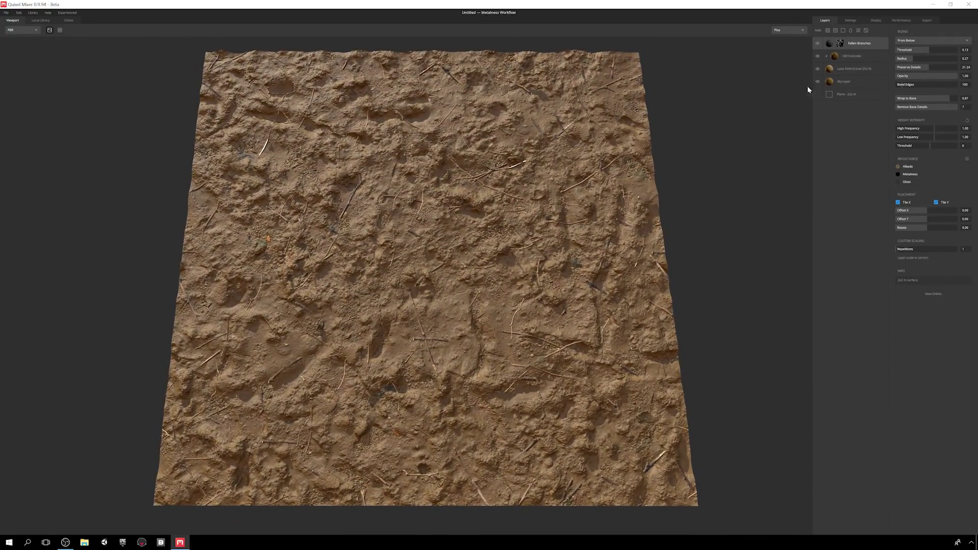
- Add a Solid layer with a brown reflectance preset, blended From Above
{"action": "left_click", "coordinate": [844, 31]}
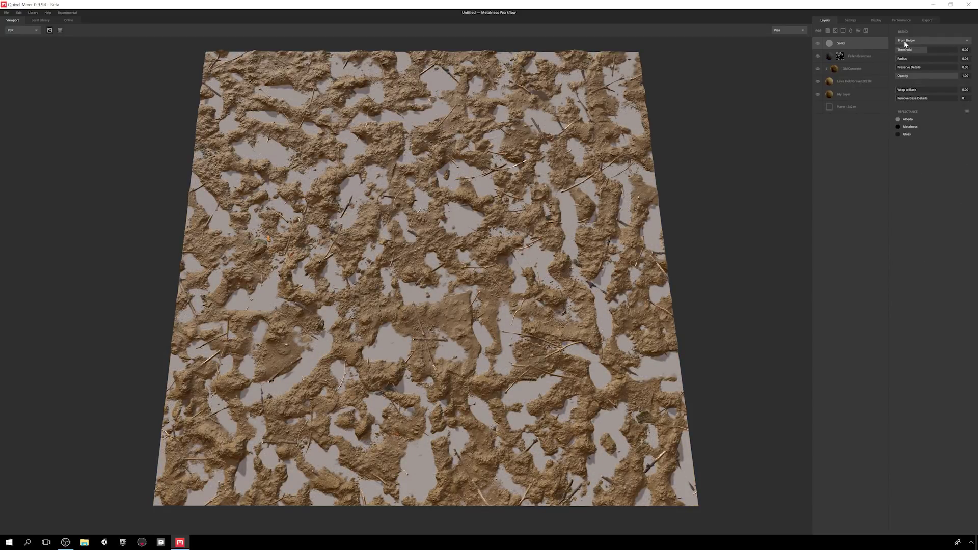
{"action": "left_click", "coordinate": [967, 111]}
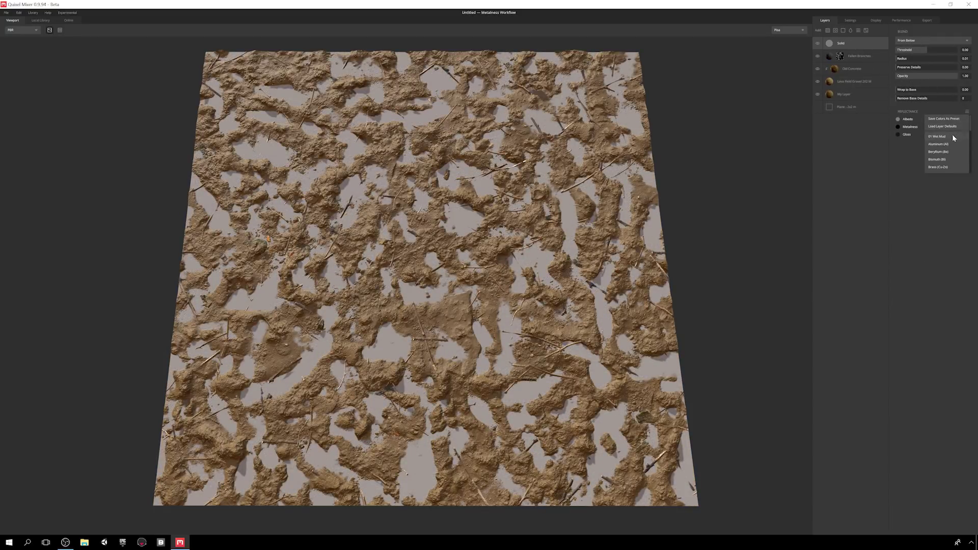
{"action": "left_click", "coordinate": [952, 134]}
{"action": "left_click", "coordinate": [926, 48]}
{"action": "left_click", "coordinate": [927, 41]}
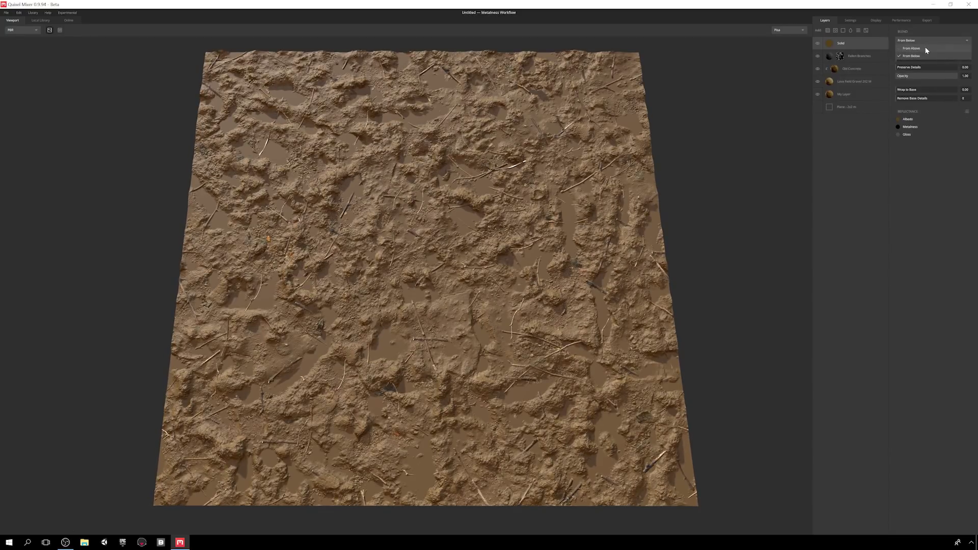
{"action": "left_click", "coordinate": [927, 47]}
- Tune the solid fill's threshold and radius, reset Wrap to Base and Remove Base Details to 0, lower opacity
{"action": "left_click_drag", "start_coordinate": [898, 59], "coordinate": [900, 67]}
{"action": "left_click", "coordinate": [924, 49]}
{"action": "left_click", "coordinate": [926, 49]}
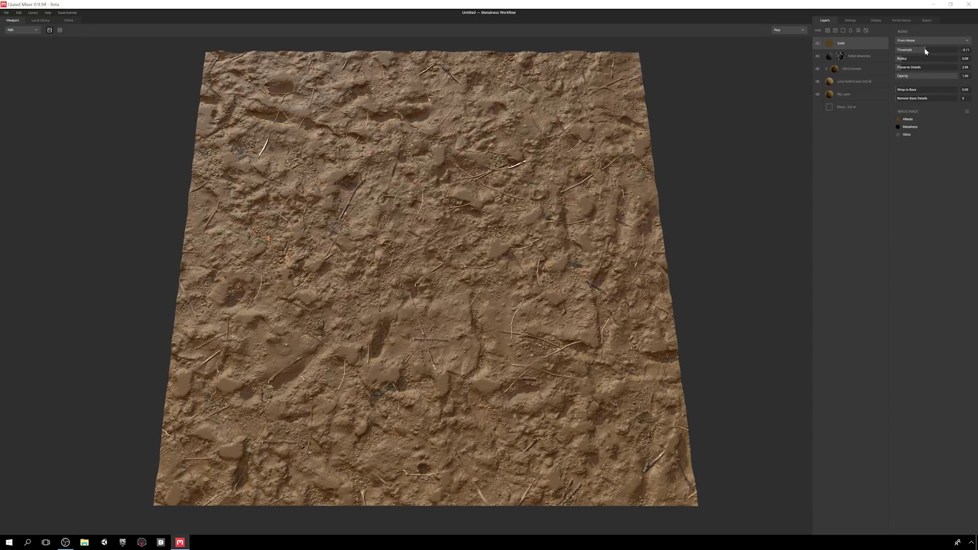
{"action": "left_click", "coordinate": [922, 89]}
{"action": "left_click_drag", "start_coordinate": [900, 102], "coordinate": [951, 79]}
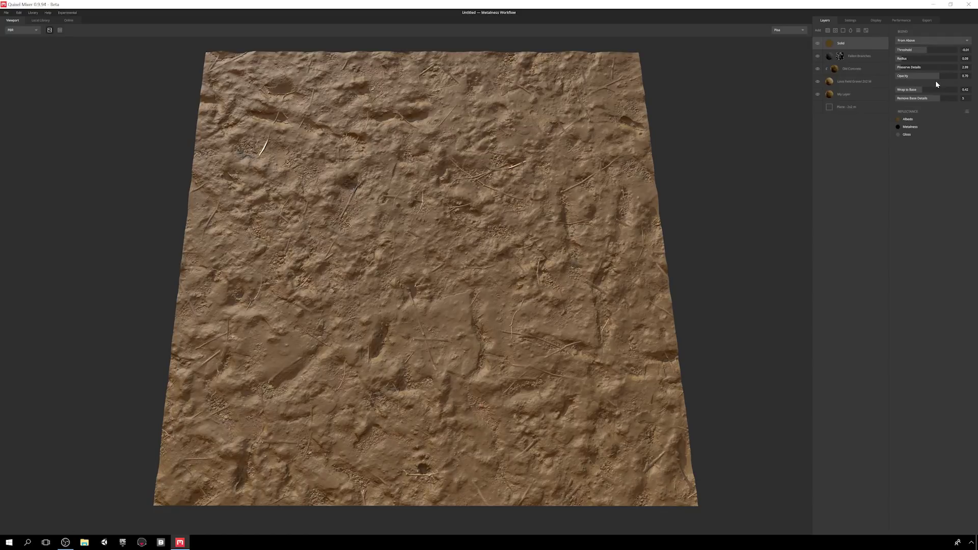
{"action": "left_click_drag", "start_coordinate": [920, 90], "coordinate": [848, 92]}
{"action": "left_click_drag", "start_coordinate": [948, 102], "coordinate": [890, 102]}
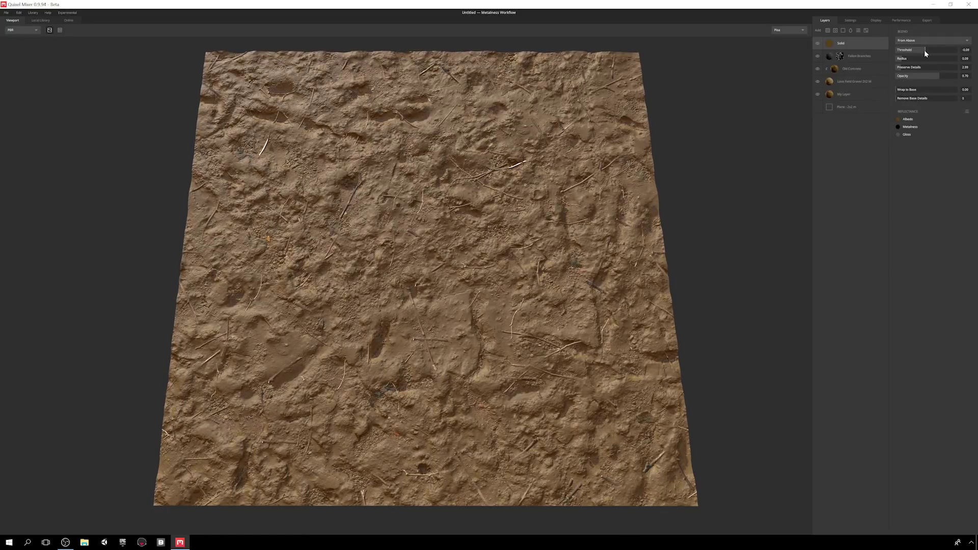
{"action": "left_click_drag", "start_coordinate": [942, 75], "coordinate": [937, 79]}
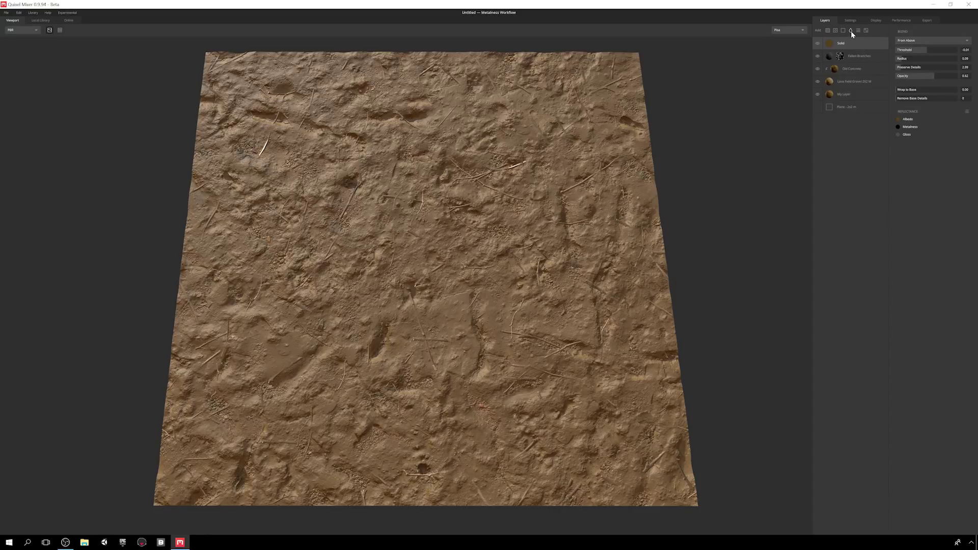
- Add a Liquid layer with mask 0.34, moist threshold 0.10, radius 0.09 and blur 6
{"action": "left_click", "coordinate": [851, 30]}
{"action": "left_click_drag", "start_coordinate": [958, 41], "coordinate": [958, 79]}
{"action": "left_click", "coordinate": [925, 60]}
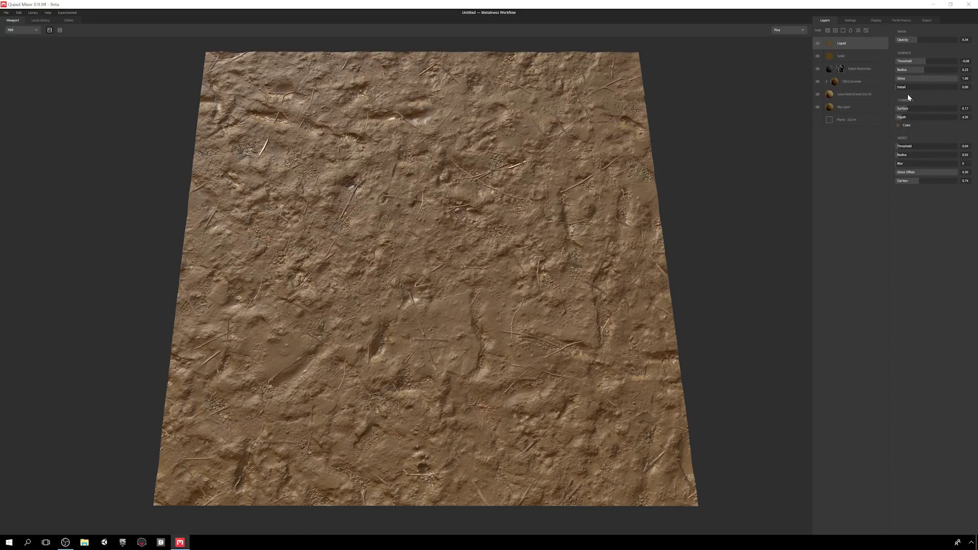
{"action": "left_click", "coordinate": [902, 148]}
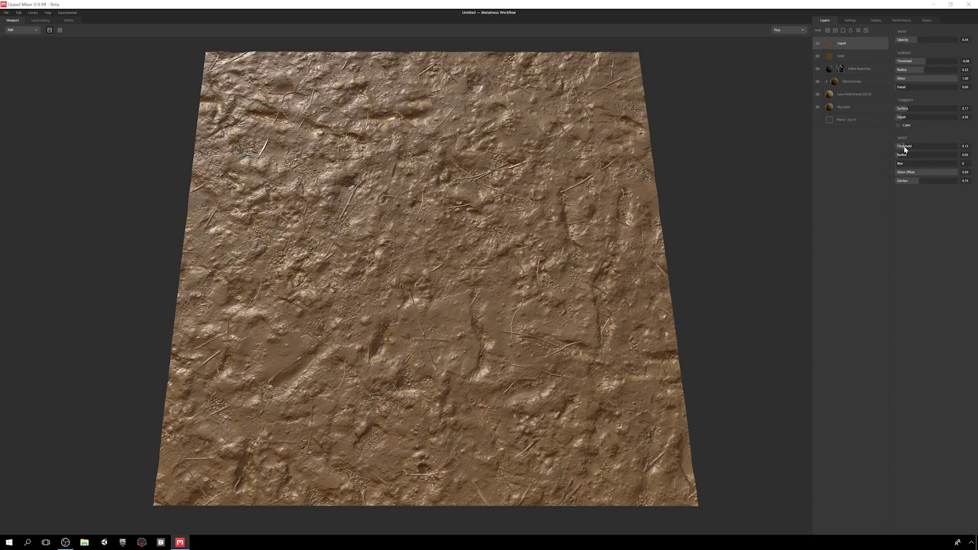
{"action": "left_click", "coordinate": [901, 154]}
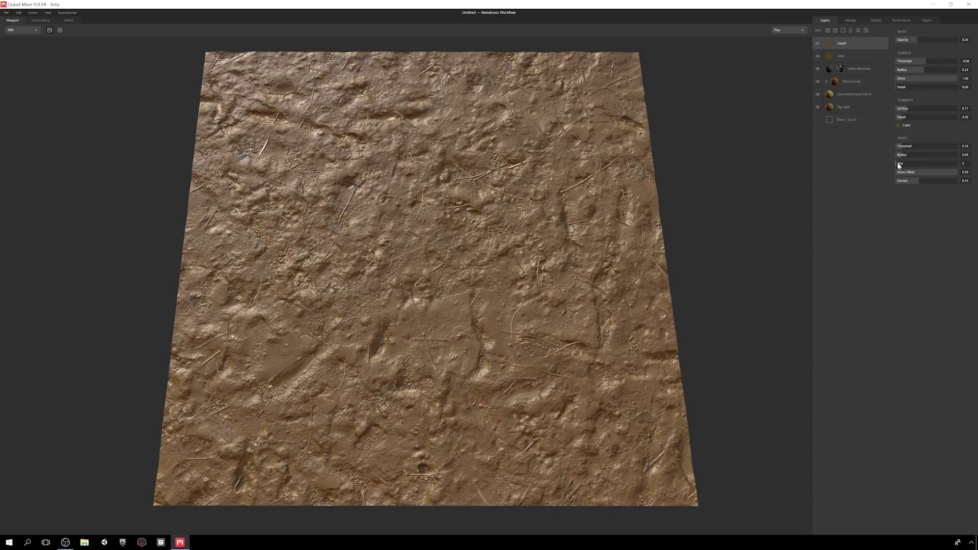
{"action": "left_click_drag", "start_coordinate": [959, 161], "coordinate": [936, 178]}
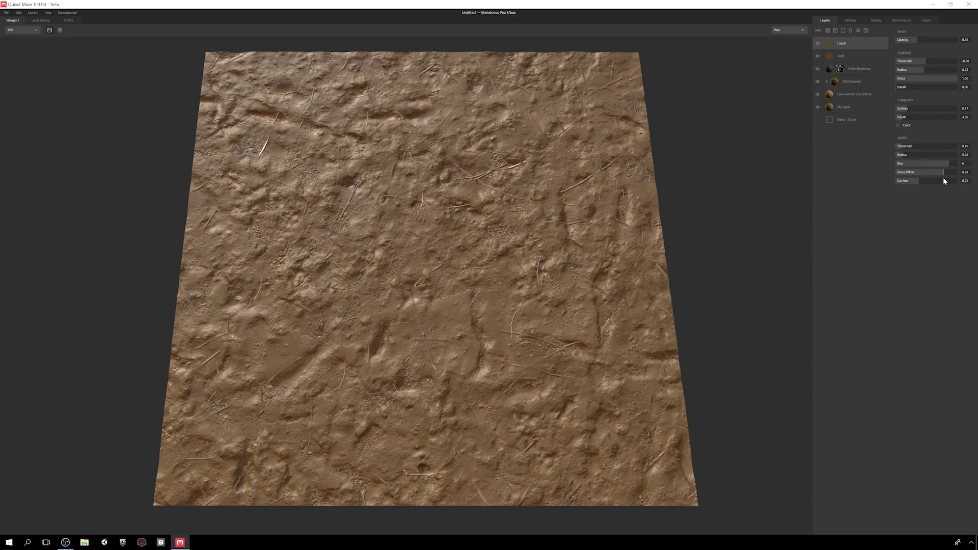
- Raise the liquid mask to 0.58 and set a dark brown turbidity colour
{"action": "mouse_move", "coordinate": [918, 45]}
{"action": "left_mouse_down"}
{"action": "mouse_move", "coordinate": [952, 47]}
{"action": "mouse_move", "coordinate": [907, 50]}
{"action": "mouse_move", "coordinate": [927, 52]}
{"action": "mouse_move", "coordinate": [918, 48]}
{"action": "left_mouse_up"}
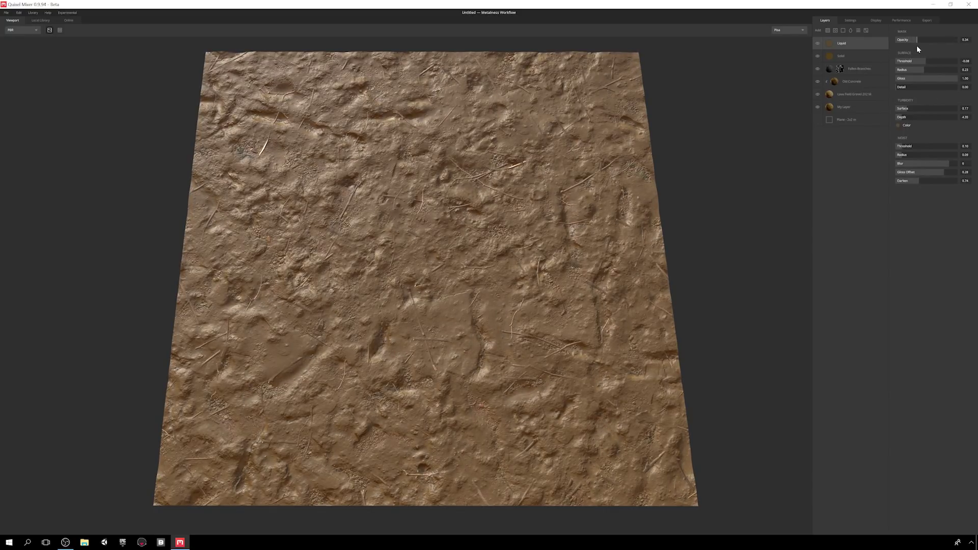
{"action": "left_click", "coordinate": [897, 125]}
{"action": "left_click_drag", "start_coordinate": [532, 250], "coordinate": [547, 283]}
{"action": "left_click", "coordinate": [557, 321]}
- Lower the Solid layer threshold to -0.04, then set liquid moist blur 0 and mask 0.26
{"action": "left_click", "coordinate": [869, 56]}
{"action": "left_click_drag", "start_coordinate": [927, 53], "coordinate": [953, 76]}
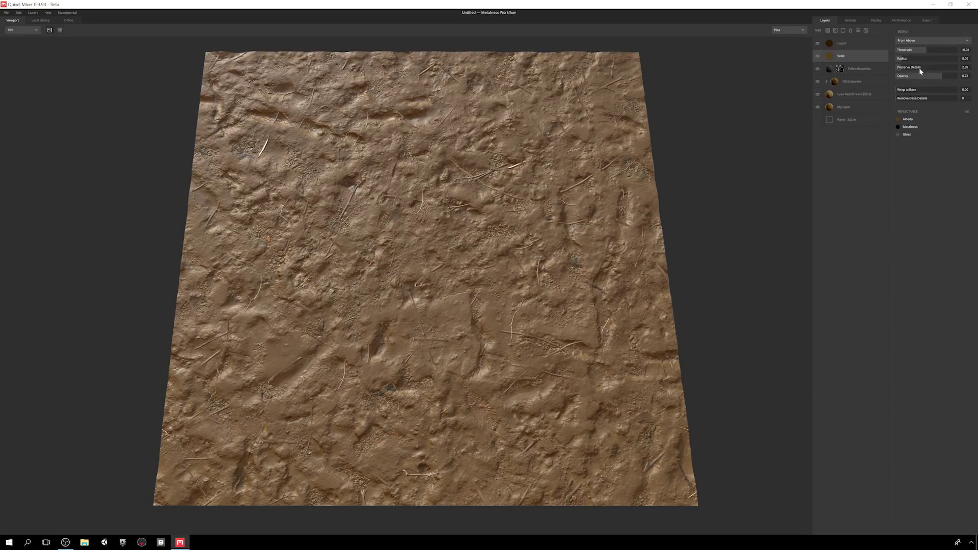
{"action": "left_click", "coordinate": [850, 44]}
{"action": "left_click_drag", "start_coordinate": [911, 39], "coordinate": [903, 69]}
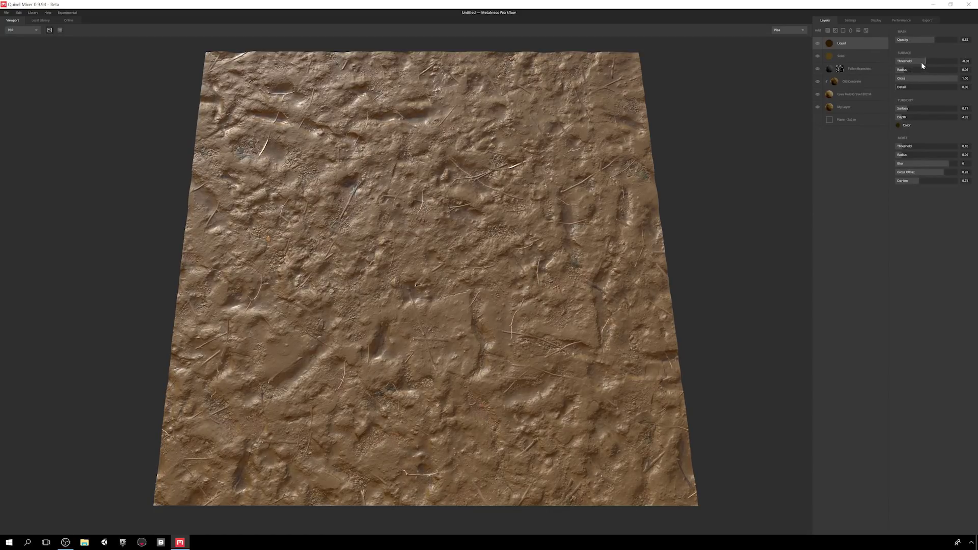
{"action": "left_click_drag", "start_coordinate": [950, 164], "coordinate": [854, 164]}
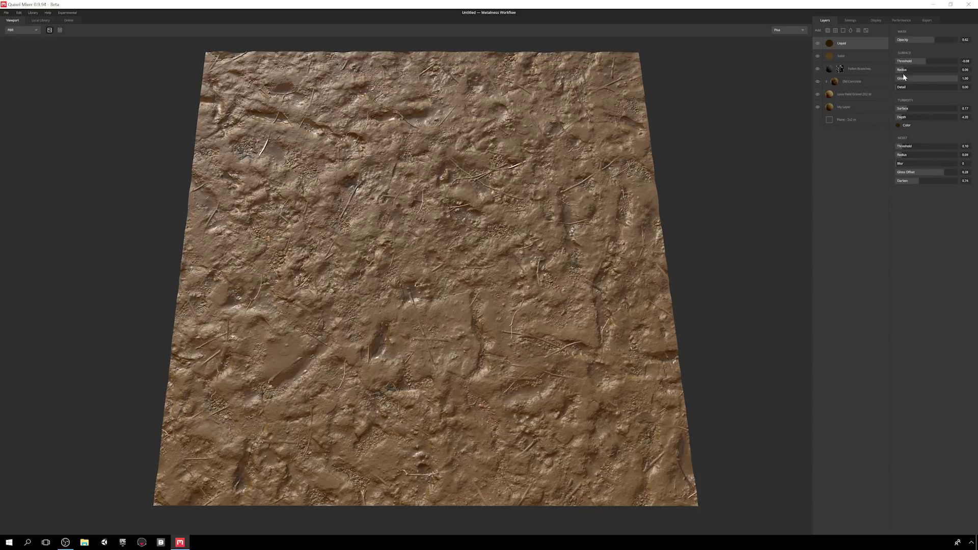
{"action": "left_click_drag", "start_coordinate": [934, 40], "coordinate": [911, 45]}
{"action": "left_click_drag", "start_coordinate": [755, 224], "coordinate": [617, 237], "text": "alt"}
- Add a second Liquid layer shrunk to small puddles with a new turbidity colour
{"action": "left_click", "coordinate": [851, 30]}
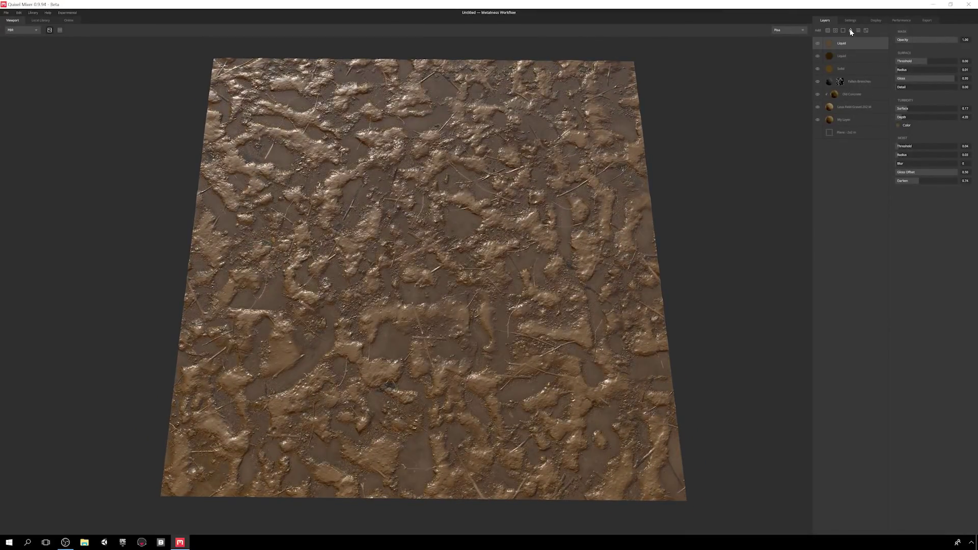
{"action": "mouse_move", "coordinate": [927, 61]}
{"action": "left_mouse_down"}
{"action": "mouse_move", "coordinate": [902, 69]}
{"action": "mouse_move", "coordinate": [977, 90]}
{"action": "mouse_move", "coordinate": [883, 90]}
{"action": "mouse_move", "coordinate": [923, 110]}
{"action": "mouse_move", "coordinate": [962, 109]}
{"action": "mouse_move", "coordinate": [901, 118]}
{"action": "mouse_move", "coordinate": [935, 124]}
{"action": "mouse_move", "coordinate": [920, 109]}
{"action": "left_mouse_up"}
{"action": "left_click", "coordinate": [898, 125]}
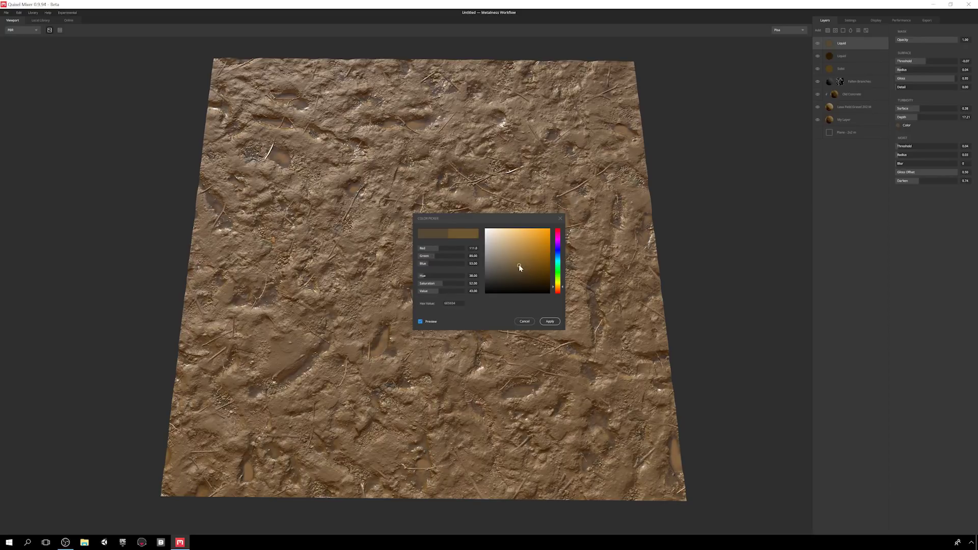
{"action": "left_click", "coordinate": [549, 321]}
- Set the puddles' moist threshold to 0.06 and adjust moist radius and gloss offset
{"action": "left_click_drag", "start_coordinate": [895, 148], "coordinate": [898, 147]}
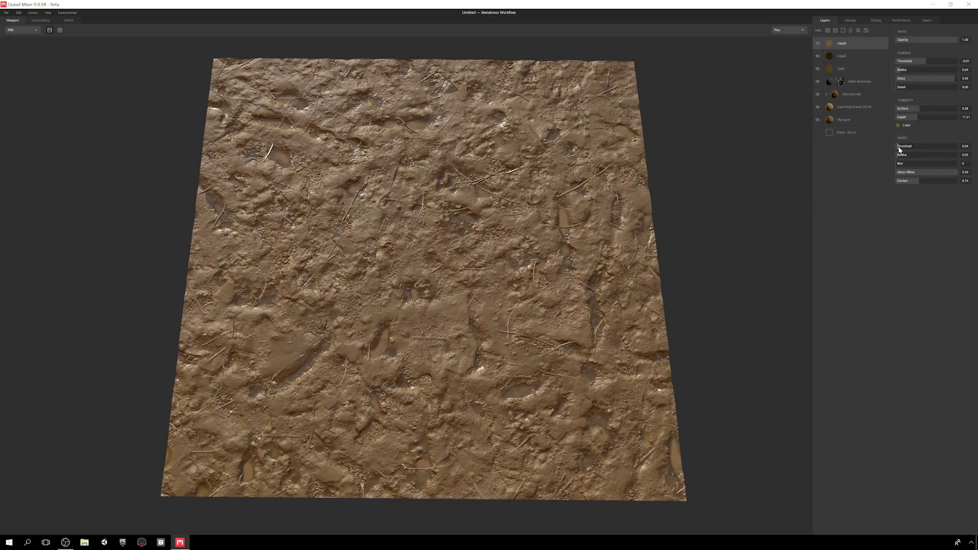
{"action": "left_click", "coordinate": [899, 156]}
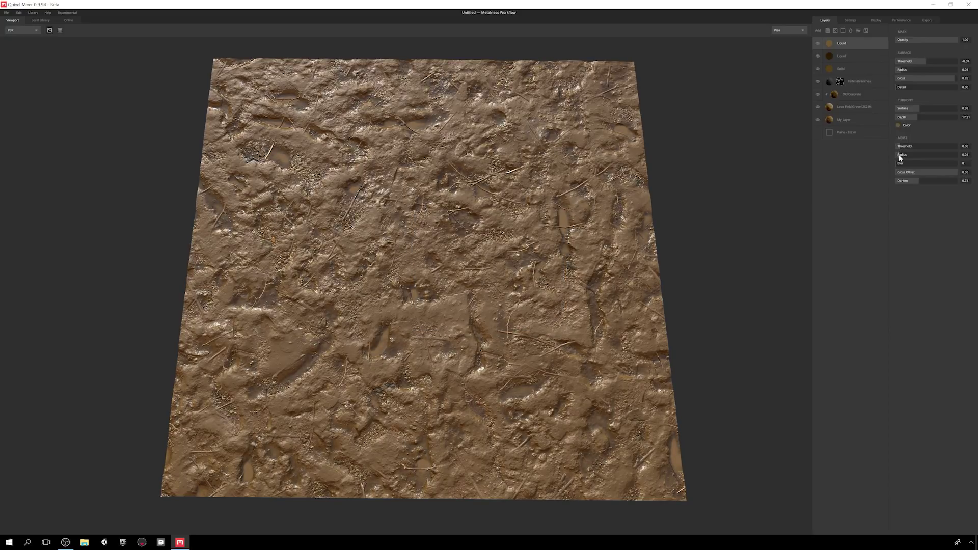
{"action": "mouse_move", "coordinate": [905, 172]}
{"action": "left_mouse_down"}
{"action": "mouse_move", "coordinate": [946, 179]}
{"action": "mouse_move", "coordinate": [902, 182]}
{"action": "mouse_move", "coordinate": [913, 180]}
{"action": "left_mouse_up"}
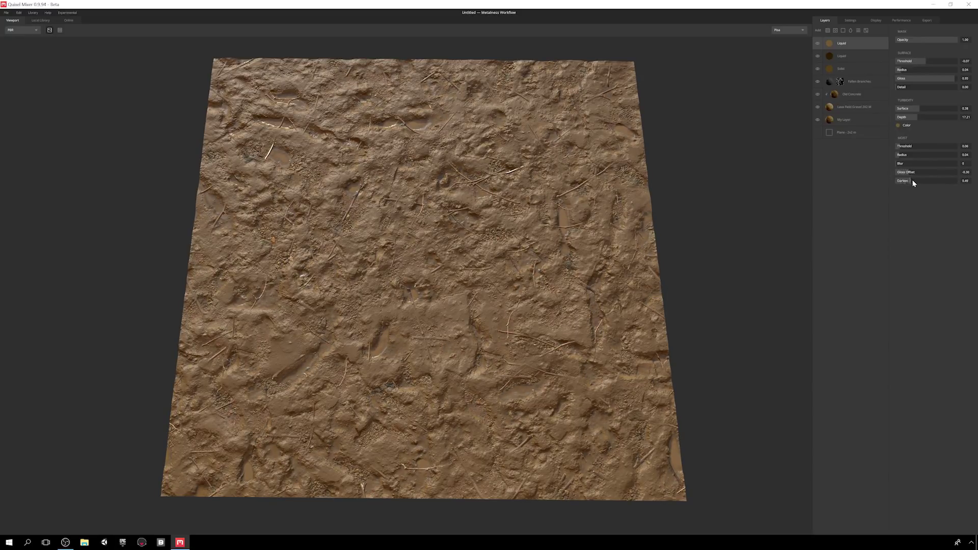
{"action": "left_click_drag", "start_coordinate": [738, 230], "coordinate": [667, 257]}
{"action": "left_click_drag", "start_coordinate": [383, 243], "coordinate": [610, 308]}
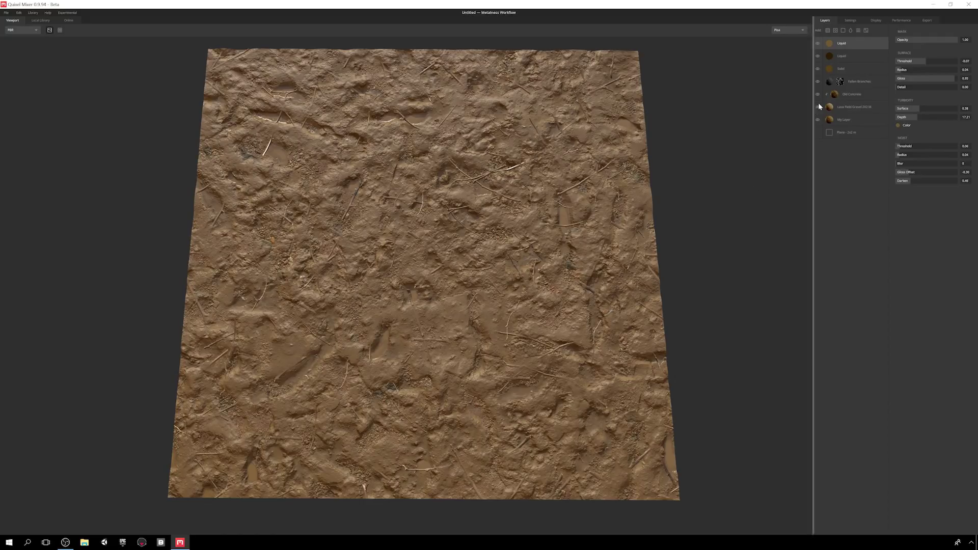
- Add a height Noise layer, lower amplitude to about 2.33, and reseed it four times
{"action": "left_click", "coordinate": [859, 32]}
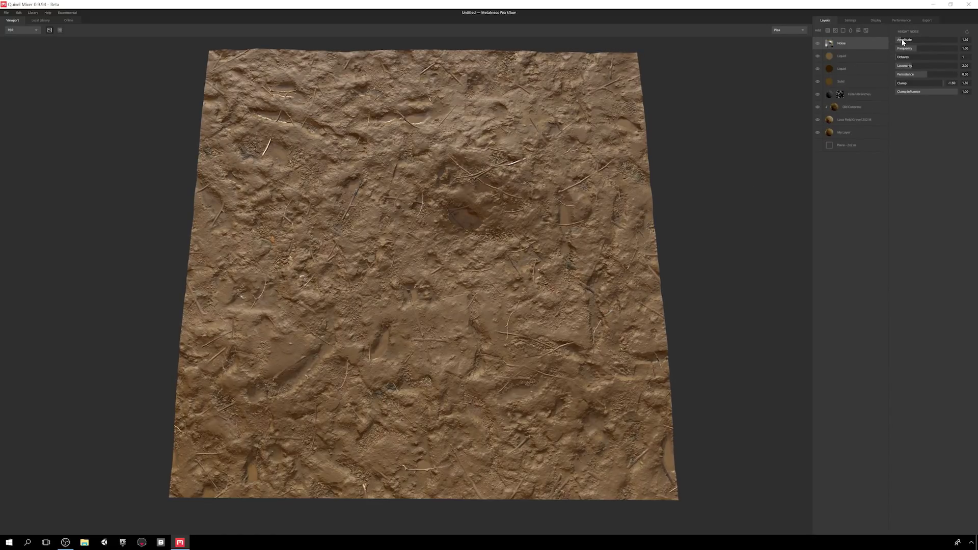
{"action": "left_click_drag", "start_coordinate": [907, 42], "coordinate": [904, 39]}
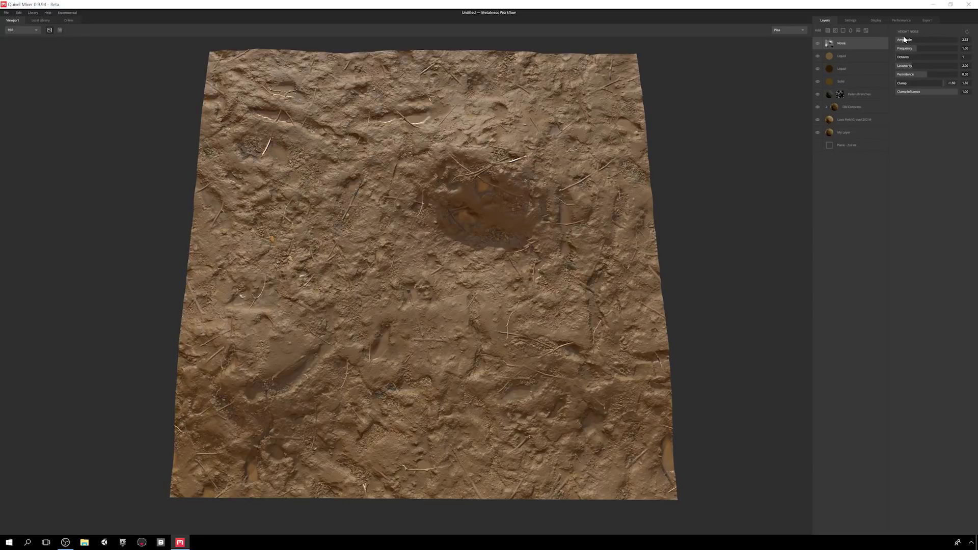
{"action": "left_click", "coordinate": [967, 32]}
{"action": "left_click", "coordinate": [967, 33]}
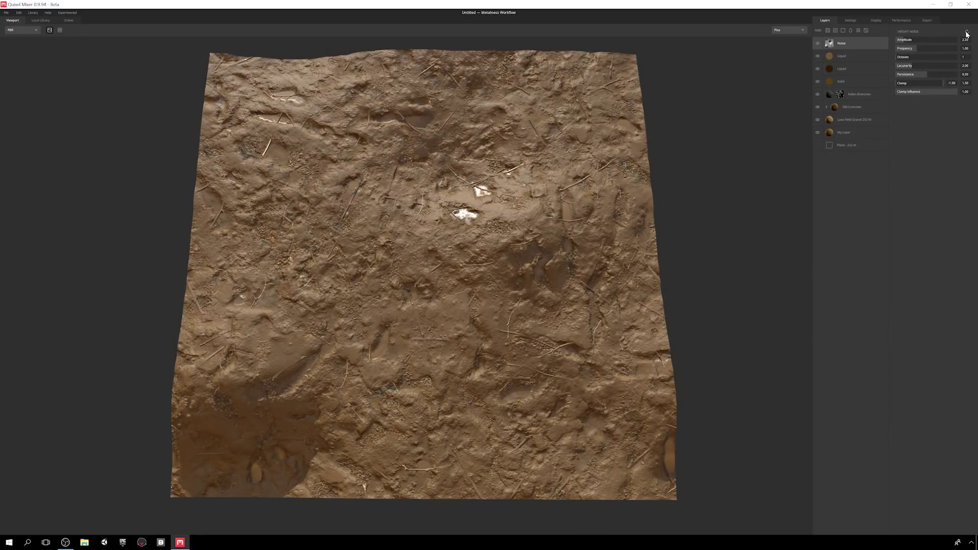
{"action": "left_click", "coordinate": [967, 33]}
{"action": "left_click", "coordinate": [967, 34]}
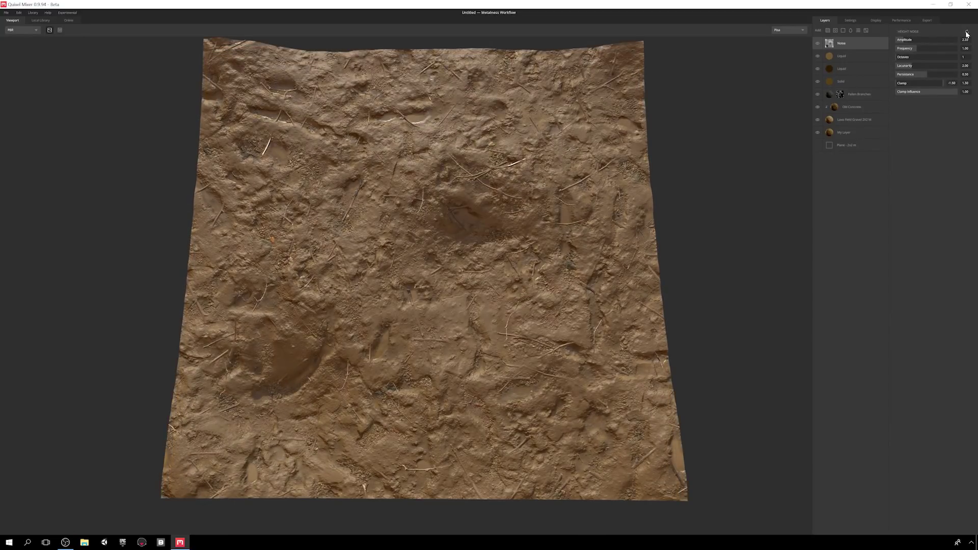
{"action": "left_click_drag", "start_coordinate": [705, 247], "coordinate": [756, 166]}
- Raise the noise frequency and octaves, lower the clamp's upper limit, and retune amplitude
{"action": "left_click_drag", "start_coordinate": [916, 49], "coordinate": [920, 75]}
{"action": "left_click", "coordinate": [911, 57]}
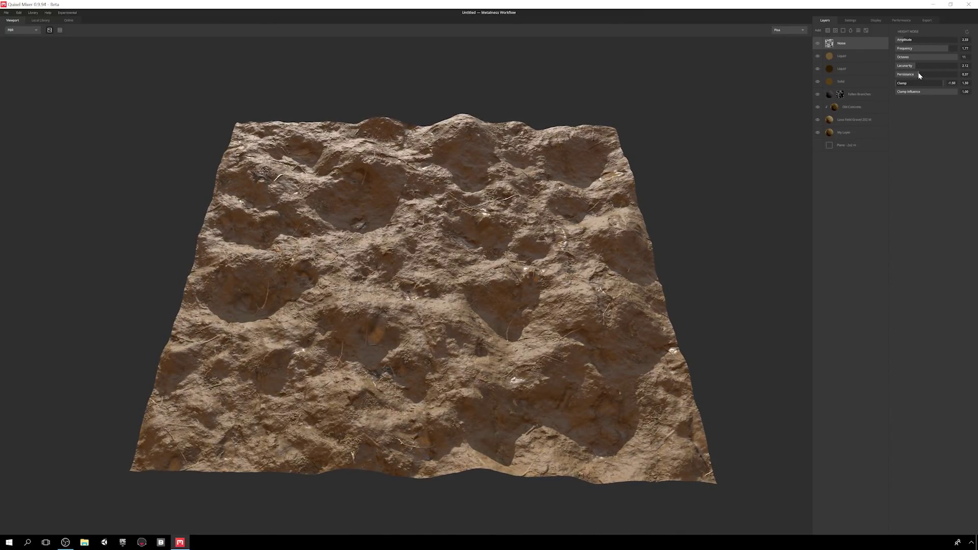
{"action": "left_click_drag", "start_coordinate": [905, 41], "coordinate": [899, 41]}
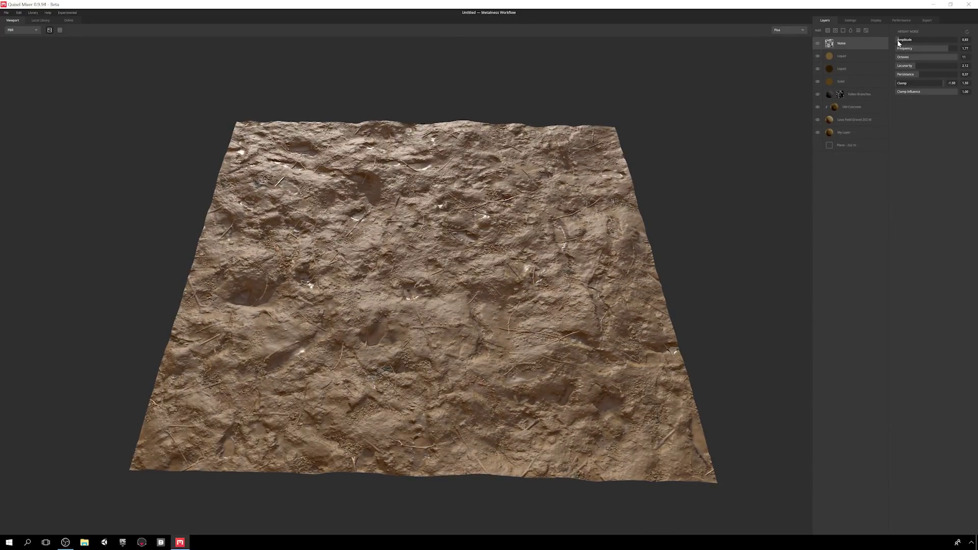
{"action": "mouse_move", "coordinate": [935, 83]}
{"action": "left_mouse_down"}
{"action": "mouse_move", "coordinate": [913, 84]}
{"action": "mouse_move", "coordinate": [944, 92]}
{"action": "mouse_move", "coordinate": [930, 93]}
{"action": "left_mouse_up"}
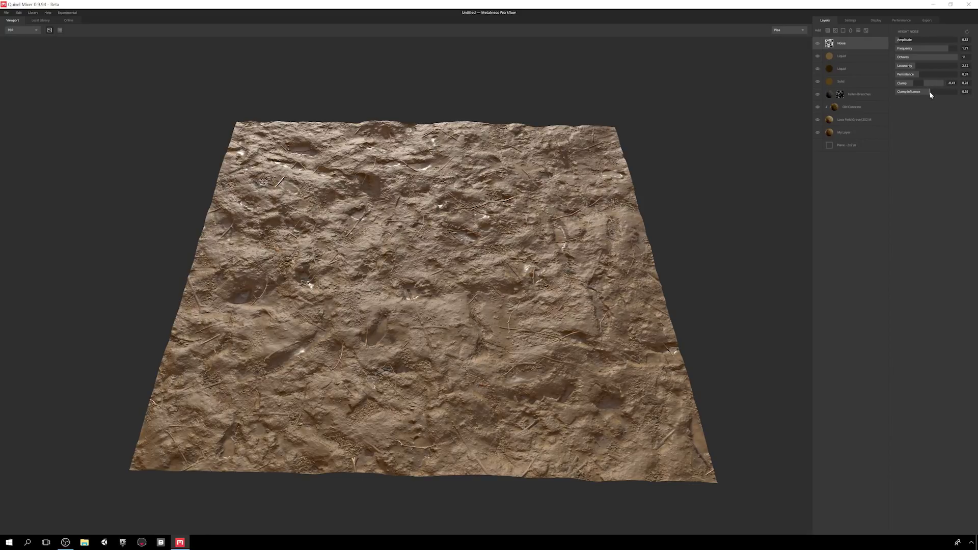
{"action": "left_click_drag", "start_coordinate": [899, 40], "coordinate": [903, 43]}
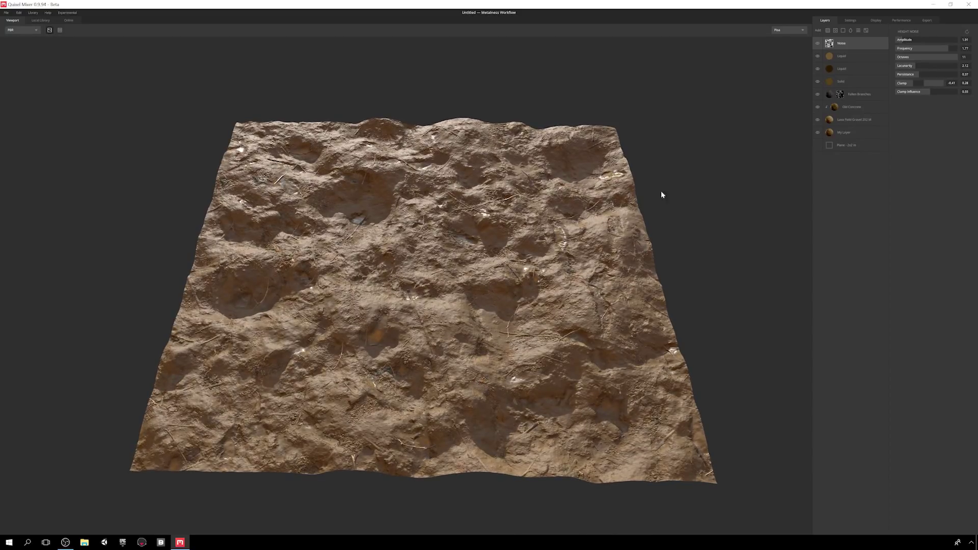
- Move the Noise layer below both liquid layers, lower amplitude to 0.50, and add a Paint layer
{"action": "scroll", "coordinate": [570, 265], "scroll_direction": "up", "scroll_amount": 10}
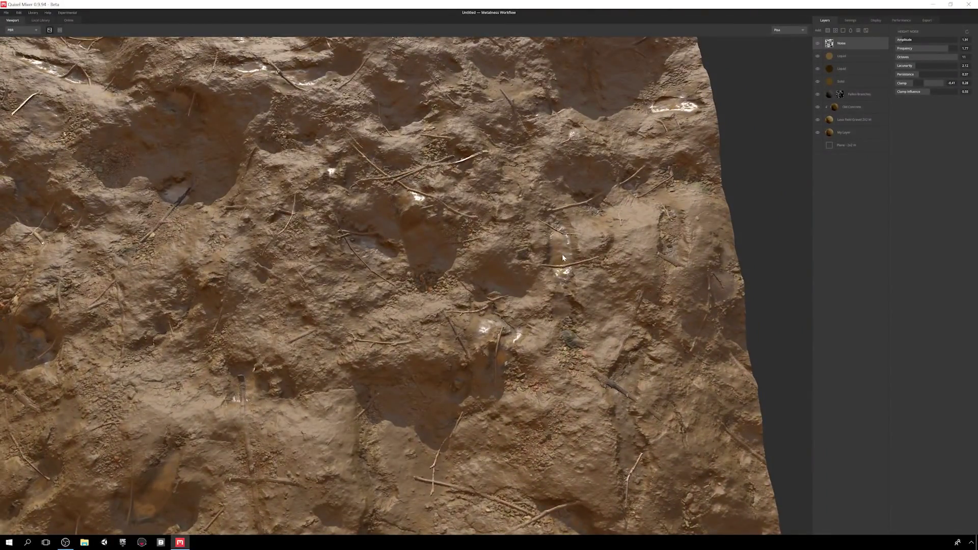
{"action": "scroll", "coordinate": [566, 255], "scroll_direction": "down", "scroll_amount": 6}
{"action": "left_click_drag", "start_coordinate": [632, 246], "coordinate": [583, 171]}
{"action": "scroll", "coordinate": [590, 190], "scroll_direction": "down", "scroll_amount": 2}
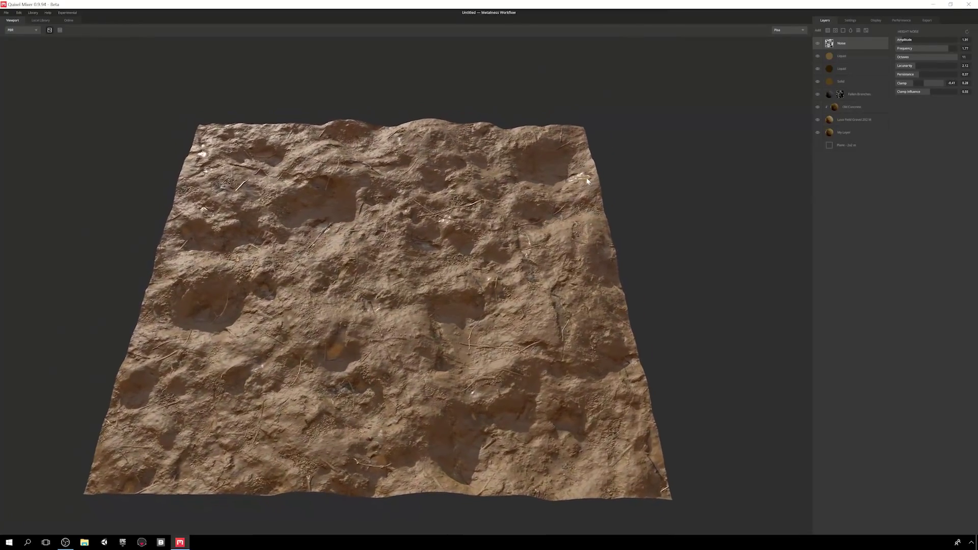
{"action": "left_click_drag", "start_coordinate": [857, 76], "coordinate": [857, 75]}
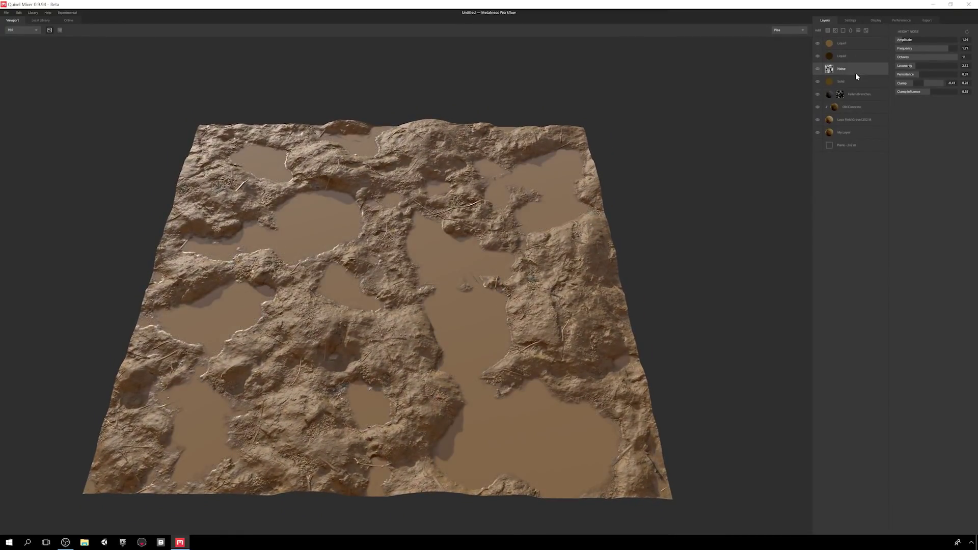
{"action": "left_click_drag", "start_coordinate": [536, 195], "coordinate": [580, 204]}
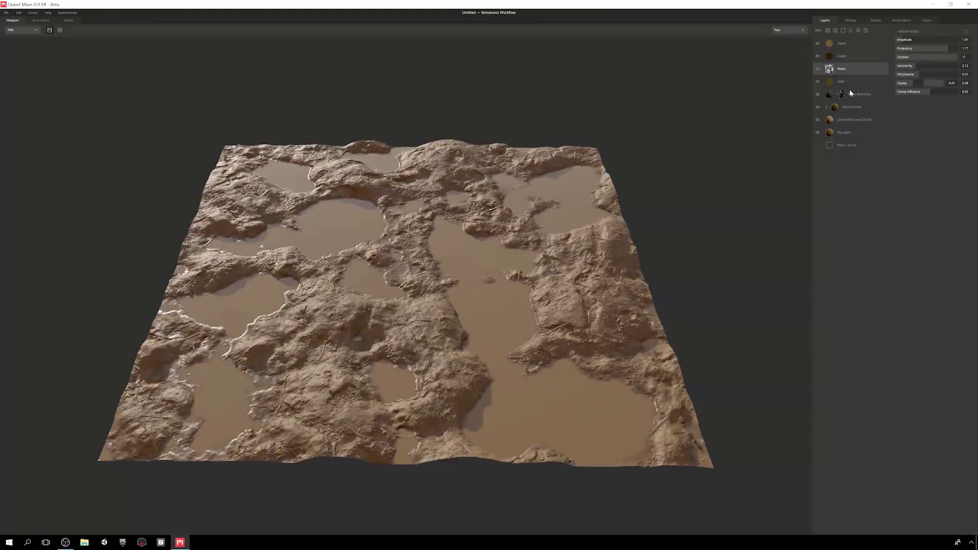
{"action": "left_click_drag", "start_coordinate": [901, 40], "coordinate": [897, 40]}
{"action": "left_click_drag", "start_coordinate": [593, 189], "coordinate": [614, 240]}
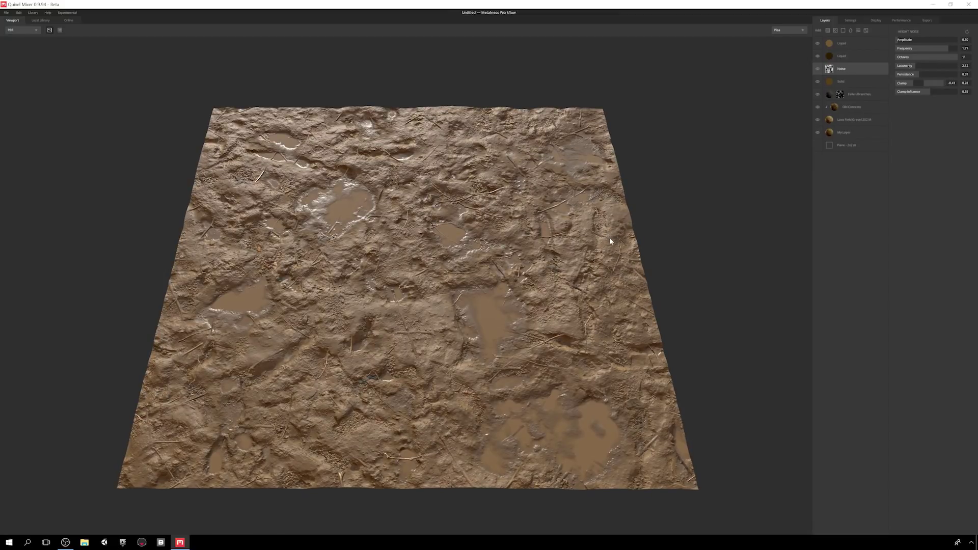
{"action": "left_click", "coordinate": [866, 32]}
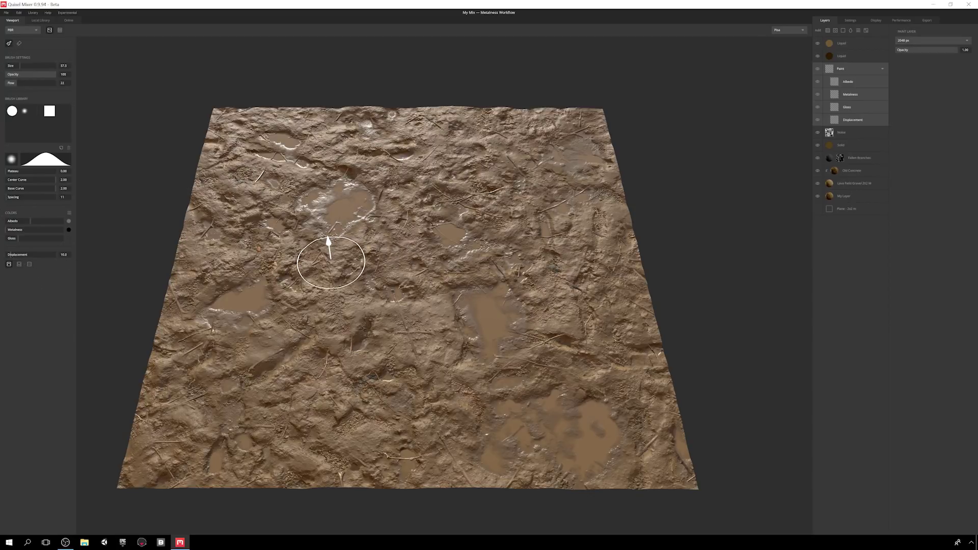
- Set the paint brush to size about 85.6, opacity 100, soft falloff with 0.38 plateau
{"action": "left_click", "coordinate": [20, 44]}
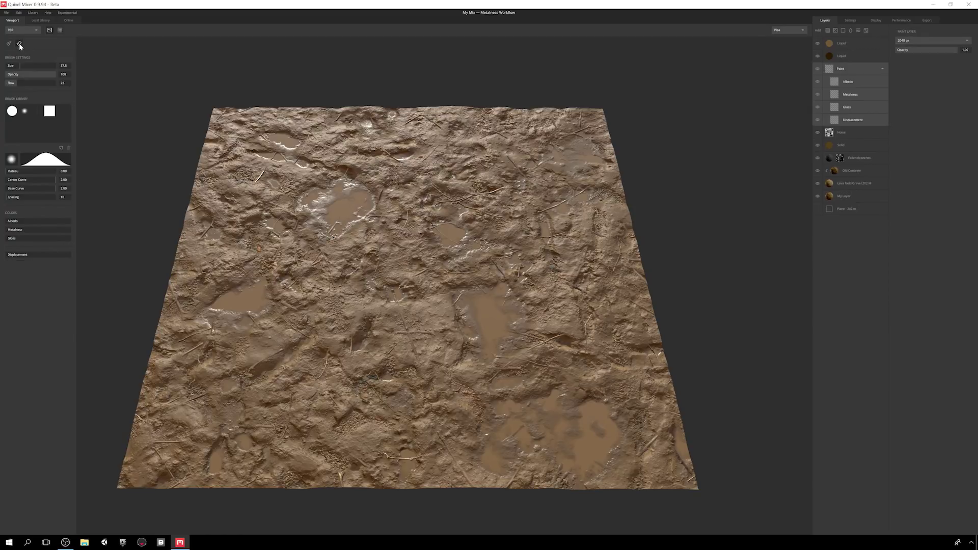
{"action": "key", "text": "b"}
{"action": "left_click_drag", "start_coordinate": [21, 65], "coordinate": [38, 67]}
{"action": "key", "text": "bracketleft"}
{"action": "key", "text": "bracketright"}
{"action": "key", "text": "bracketleft"}
{"action": "key", "text": "bracketleft"}
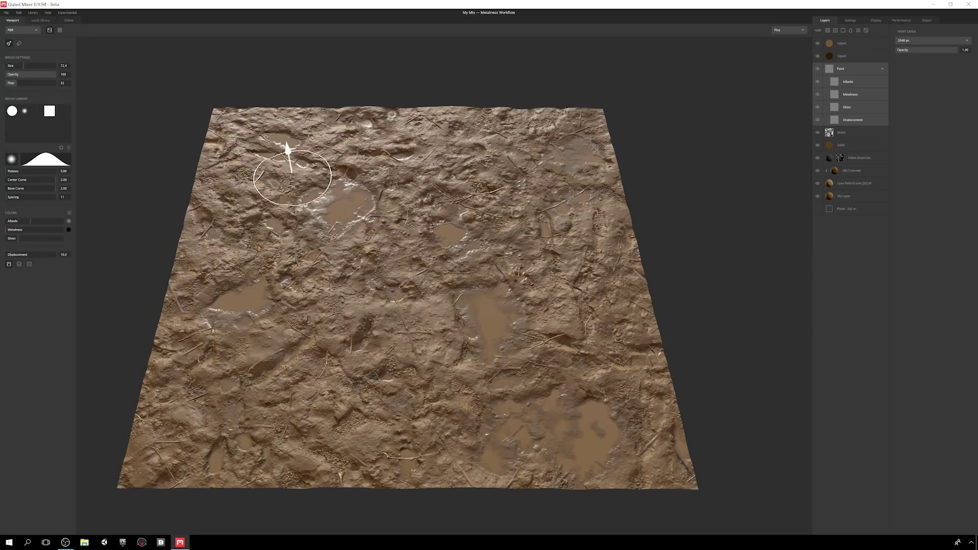
{"action": "left_click_drag", "start_coordinate": [49, 74], "coordinate": [58, 75]}
{"action": "left_click", "coordinate": [12, 110]}
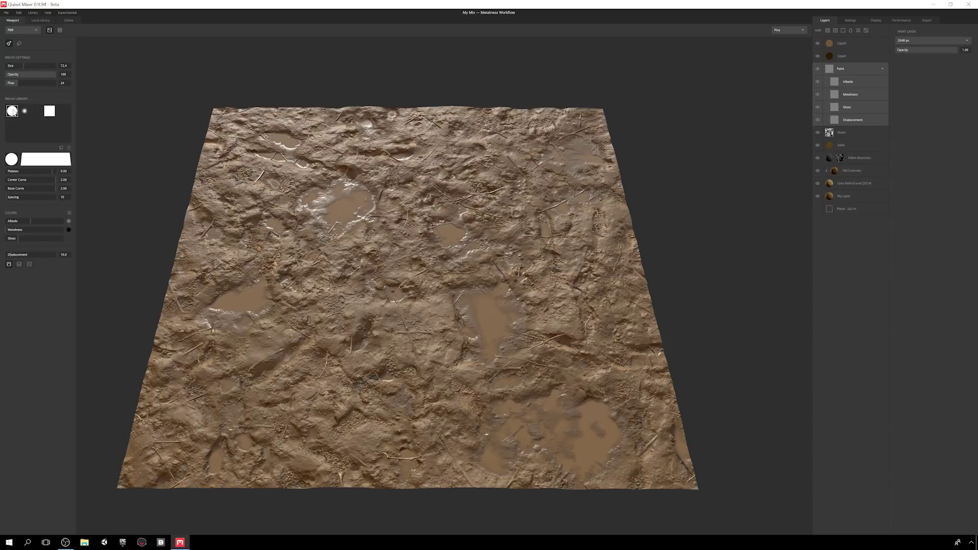
{"action": "left_click", "coordinate": [24, 112]}
{"action": "mouse_move", "coordinate": [6, 174]}
{"action": "left_mouse_down"}
{"action": "mouse_move", "coordinate": [58, 188]}
{"action": "mouse_move", "coordinate": [5, 174]}
{"action": "mouse_move", "coordinate": [4, 195]}
{"action": "left_mouse_up"}
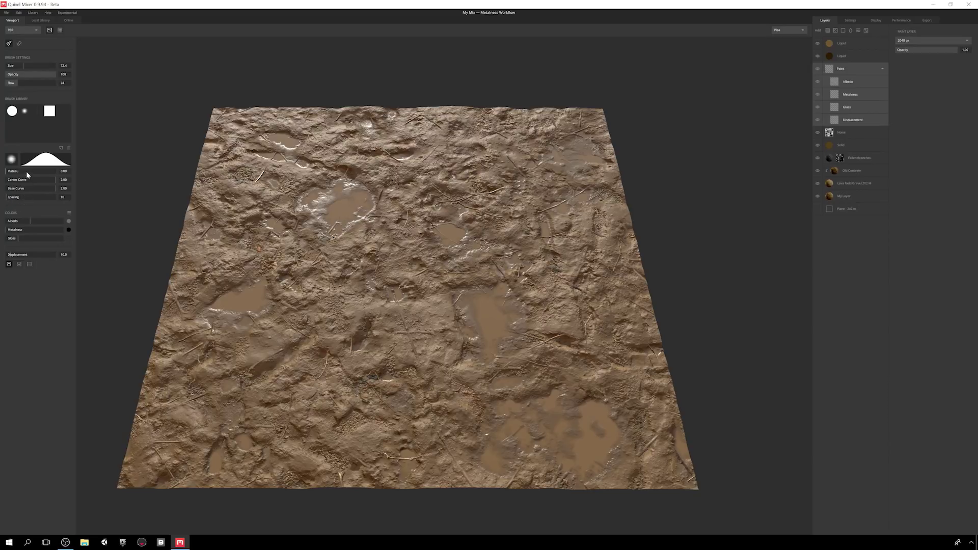
- Cancel loading a custom brush alpha and apply the 01 Wet Mud colour preset
{"action": "left_click", "coordinate": [11, 160]}
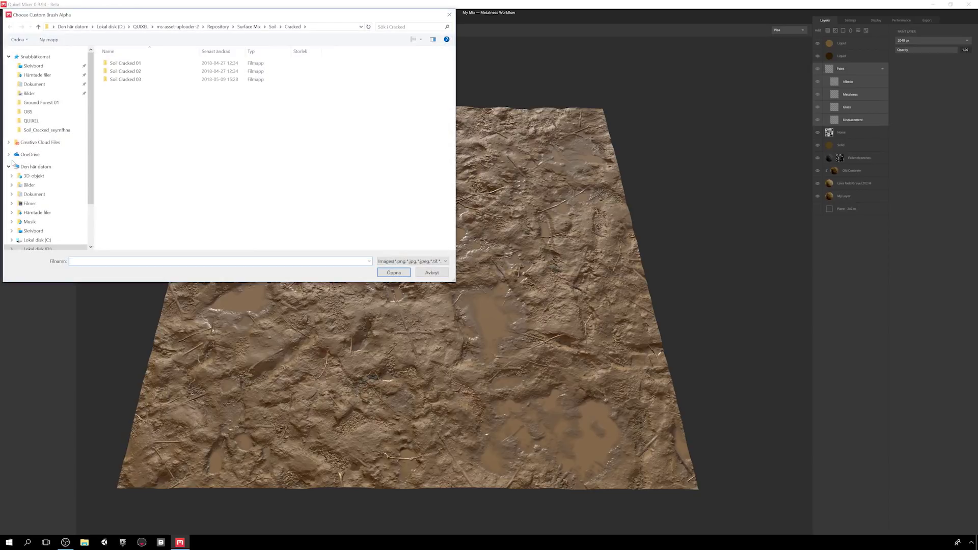
{"action": "left_click", "coordinate": [423, 261]}
{"action": "left_click", "coordinate": [431, 269]}
{"action": "key", "text": "Escape"}
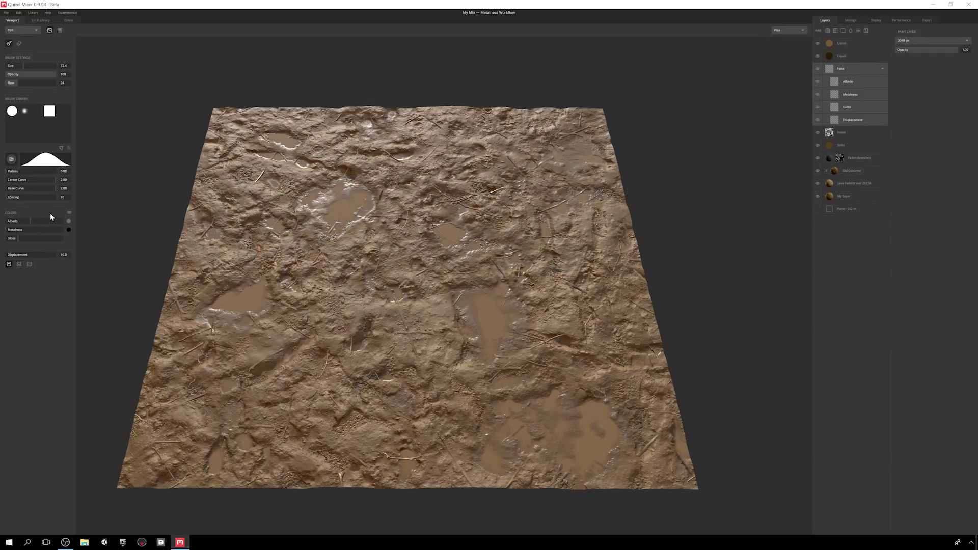
{"action": "left_click", "coordinate": [69, 213]}
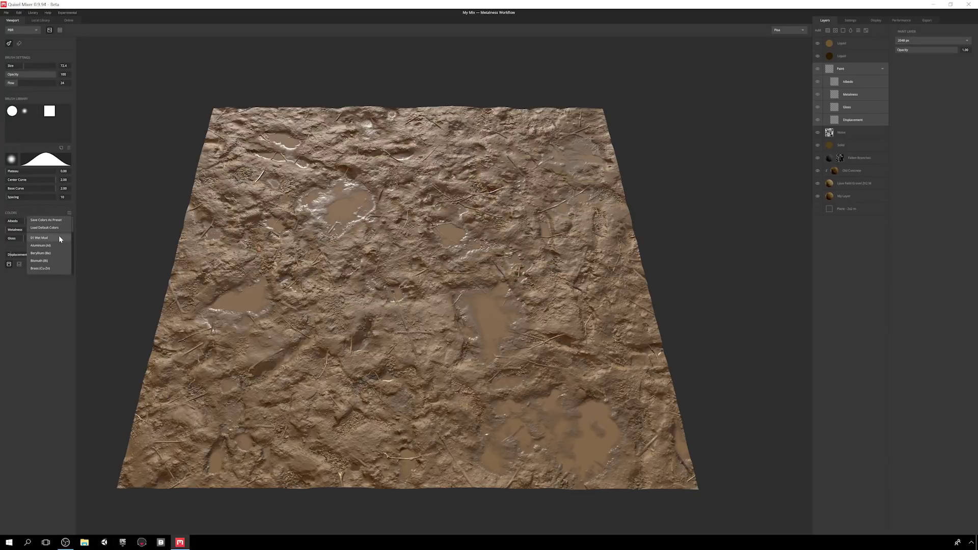
{"action": "left_click", "coordinate": [59, 236]}
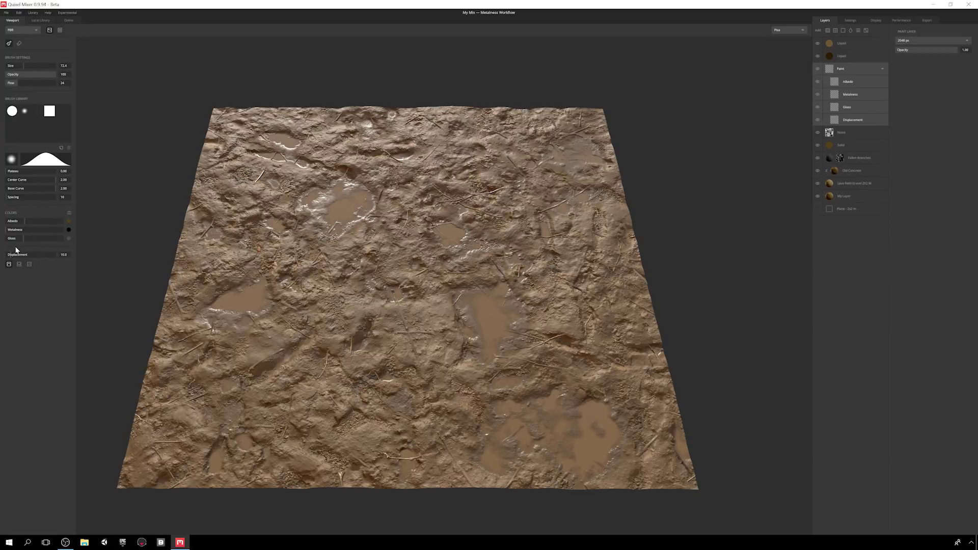
- Paint puddle displacement in the terrain centre and lower left, with the layer at 0.24 opacity
{"action": "left_click", "coordinate": [20, 264]}
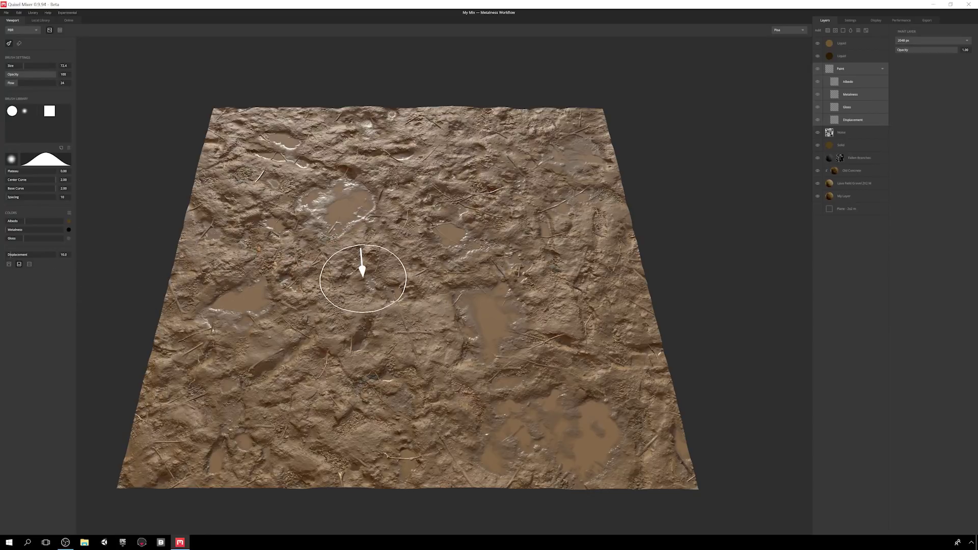
{"action": "left_click", "coordinate": [29, 264]}
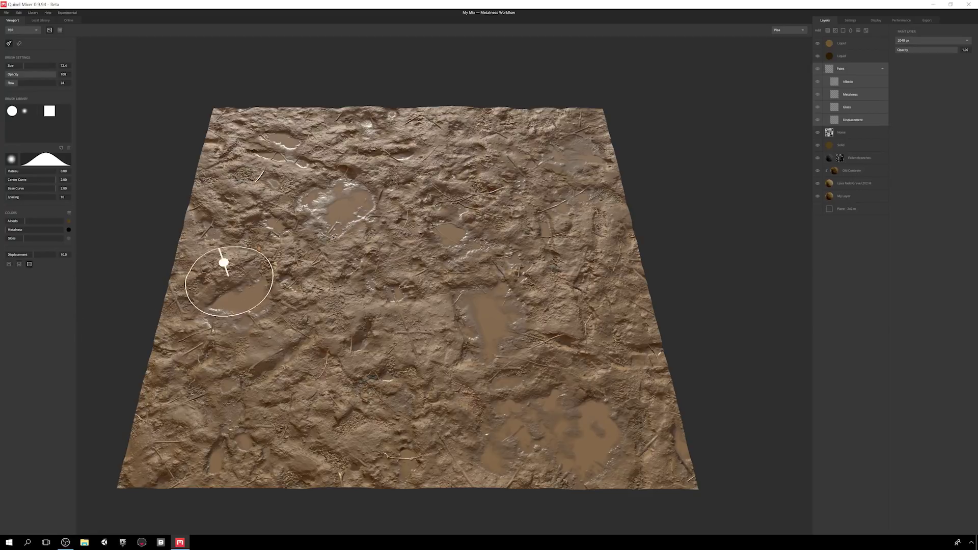
{"action": "left_click", "coordinate": [19, 264]}
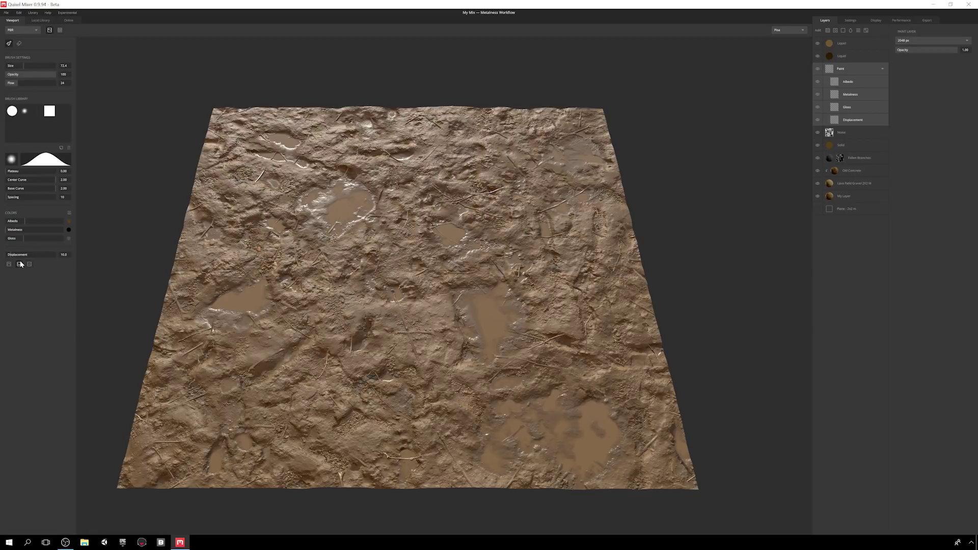
{"action": "mouse_move", "coordinate": [317, 208]}
{"action": "left_mouse_down"}
{"action": "mouse_move", "coordinate": [338, 219]}
{"action": "mouse_move", "coordinate": [473, 186]}
{"action": "mouse_move", "coordinate": [315, 257]}
{"action": "mouse_move", "coordinate": [465, 255]}
{"action": "left_mouse_up"}
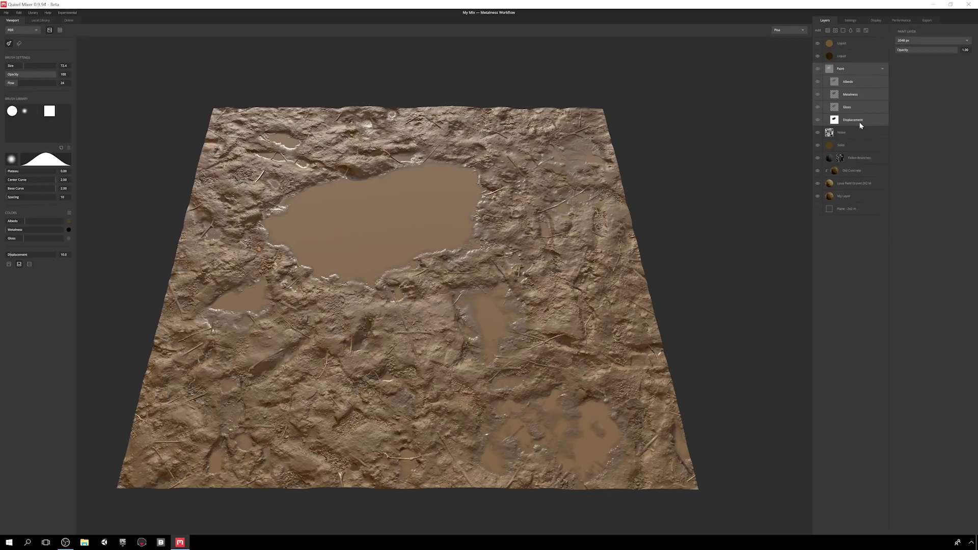
{"action": "mouse_move", "coordinate": [955, 49]}
{"action": "left_mouse_down"}
{"action": "mouse_move", "coordinate": [901, 63]}
{"action": "mouse_move", "coordinate": [921, 66]}
{"action": "mouse_move", "coordinate": [912, 68]}
{"action": "left_mouse_up"}
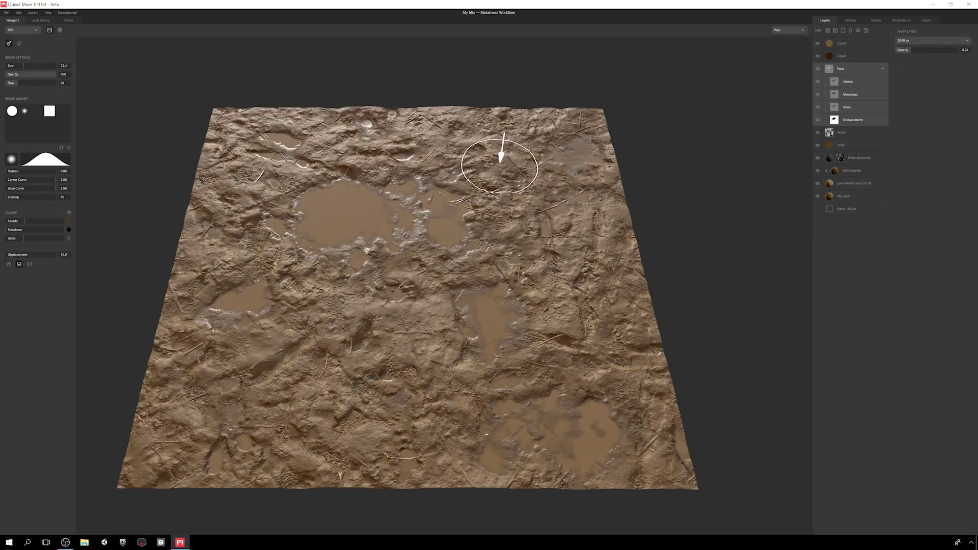
{"action": "left_click_drag", "start_coordinate": [433, 342], "coordinate": [268, 338]}
{"action": "left_click_drag", "start_coordinate": [346, 221], "coordinate": [372, 205], "text": "ctrl"}
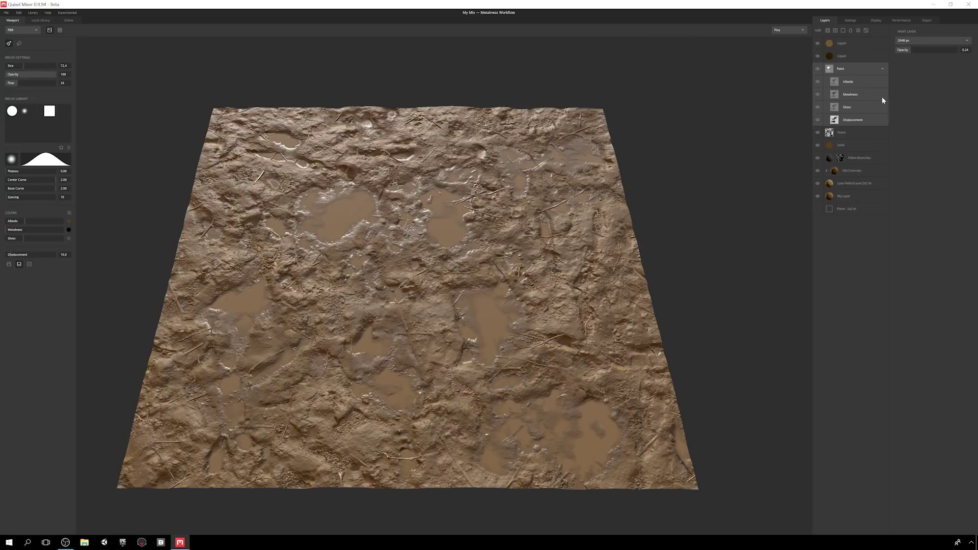
- Raise the Paint layer's displacement strength to 20.2
{"action": "left_click", "coordinate": [872, 82]}
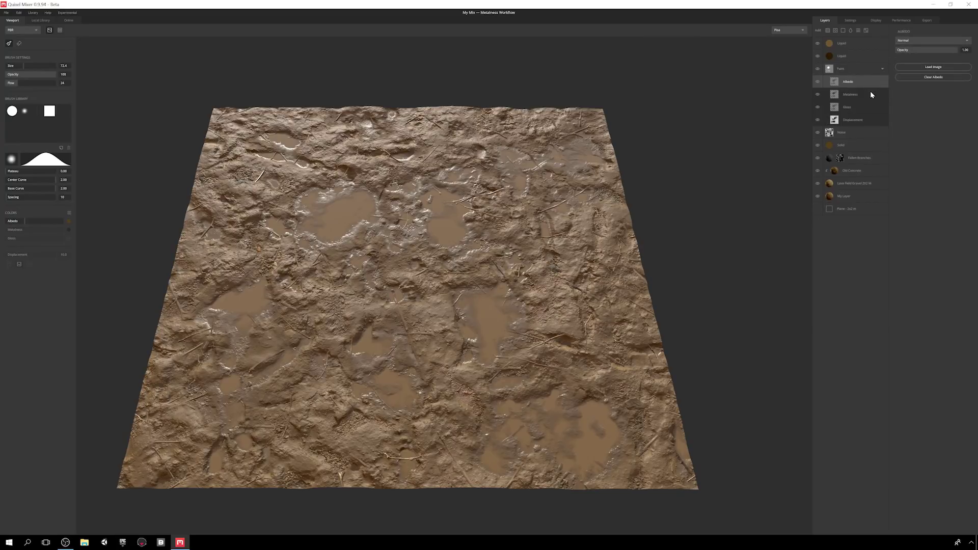
{"action": "left_click", "coordinate": [871, 92]}
{"action": "left_click", "coordinate": [867, 106]}
{"action": "left_click", "coordinate": [869, 120]}
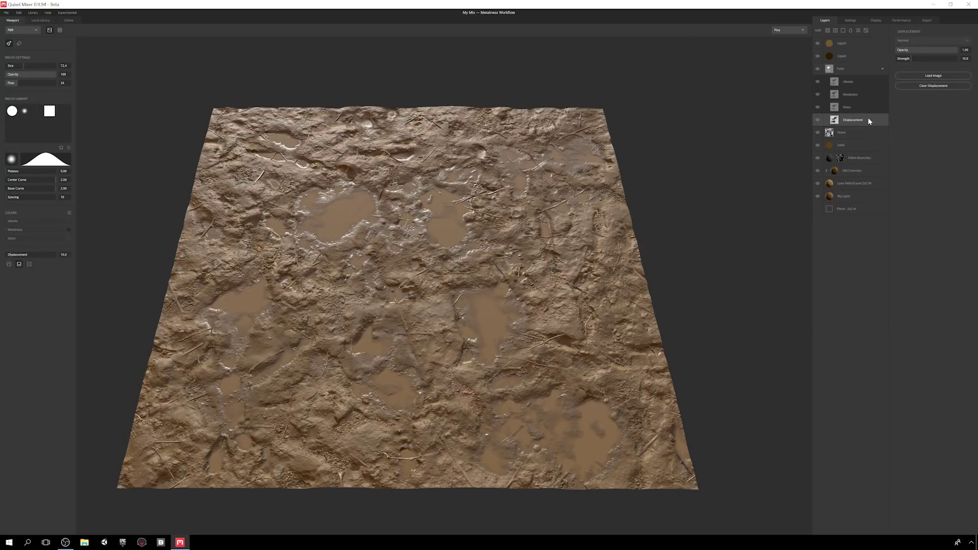
{"action": "mouse_move", "coordinate": [912, 60]}
{"action": "left_mouse_down"}
{"action": "mouse_move", "coordinate": [958, 56]}
{"action": "mouse_move", "coordinate": [913, 57]}
{"action": "left_mouse_up"}
- Clear the painted Gloss and Metalness channels
{"action": "left_click", "coordinate": [860, 107]}
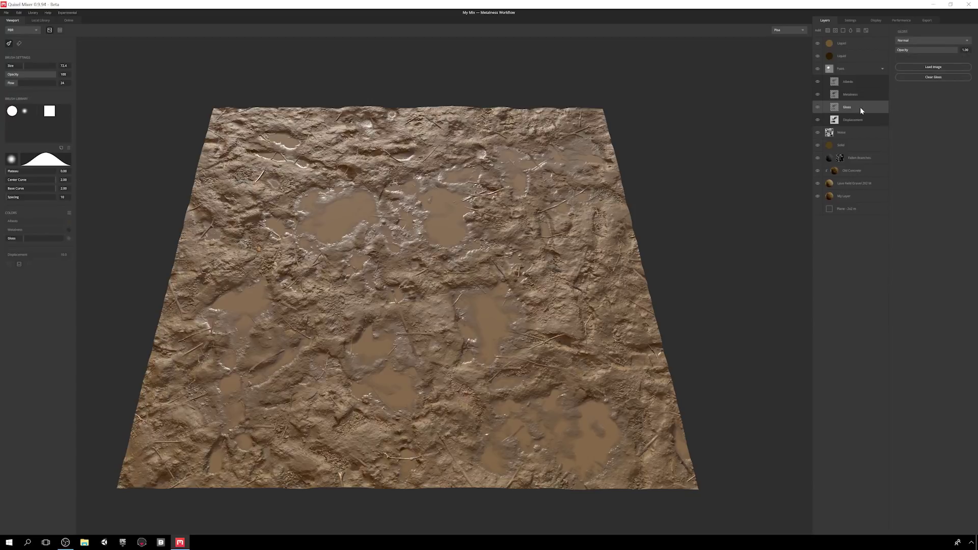
{"action": "left_click", "coordinate": [931, 78]}
{"action": "left_click", "coordinate": [877, 98]}
{"action": "left_click", "coordinate": [930, 77]}
- Paint higher-gloss wet mud over the centre into the Albedo and Gloss channels
{"action": "left_click", "coordinate": [868, 83]}
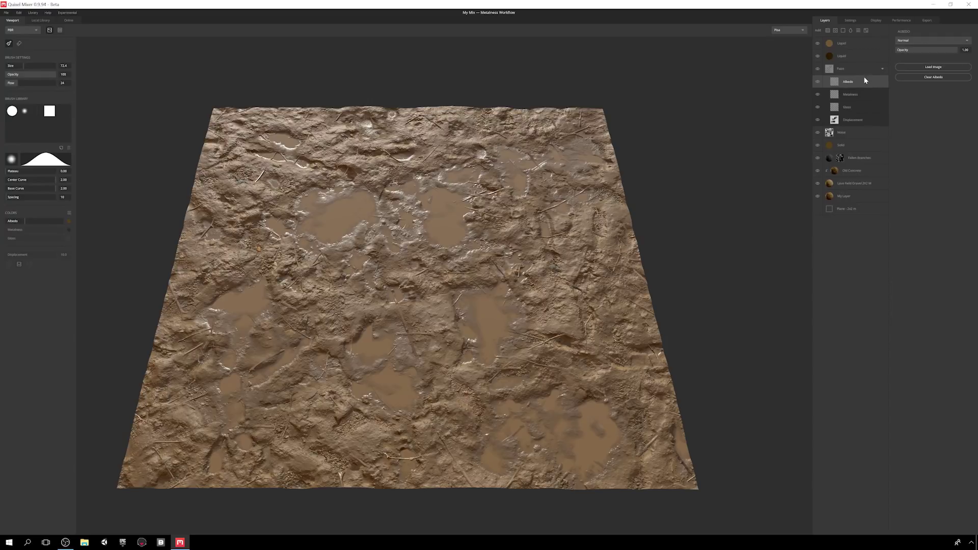
{"action": "left_click", "coordinate": [859, 109]}
{"action": "left_click", "coordinate": [863, 84], "text": "shift"}
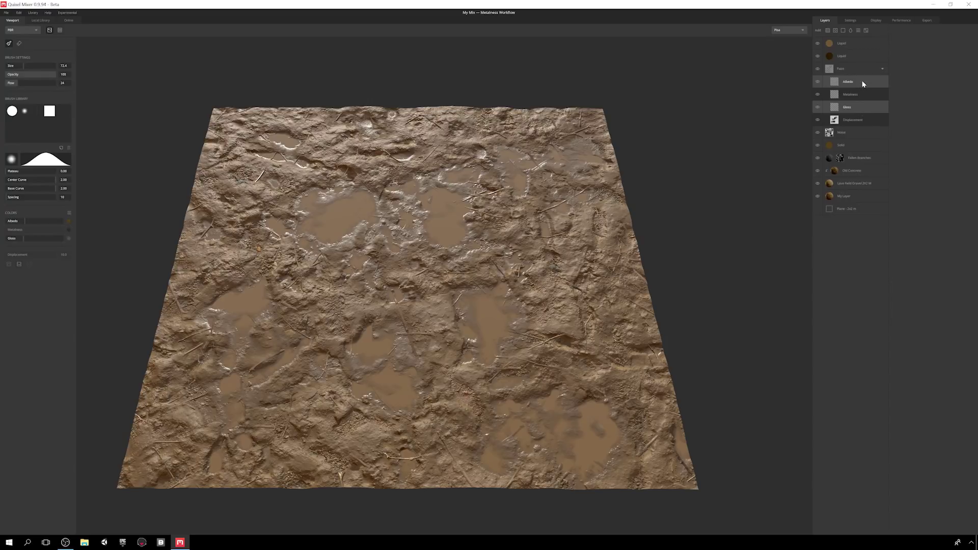
{"action": "left_click", "coordinate": [870, 98], "text": "ctrl"}
{"action": "left_click", "coordinate": [54, 238]}
{"action": "left_click_drag", "start_coordinate": [55, 241], "coordinate": [58, 241]}
{"action": "mouse_move", "coordinate": [265, 286]}
{"action": "left_mouse_down"}
{"action": "mouse_move", "coordinate": [334, 324]}
{"action": "mouse_move", "coordinate": [446, 251]}
{"action": "mouse_move", "coordinate": [388, 239]}
{"action": "left_mouse_up"}
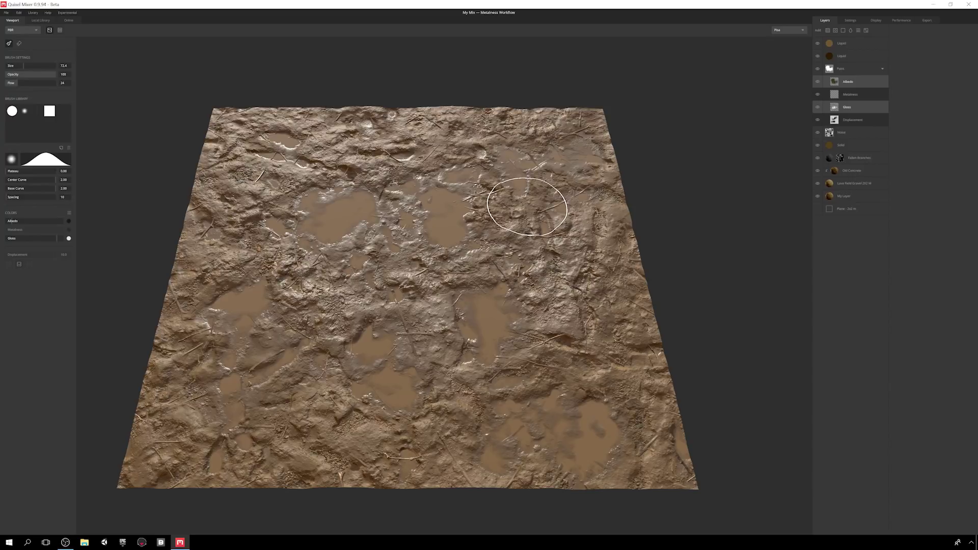
- Clear the painted Albedo and Gloss, then undo a trial displacement stroke
{"action": "left_click", "coordinate": [876, 83]}
{"action": "left_click", "coordinate": [907, 79]}
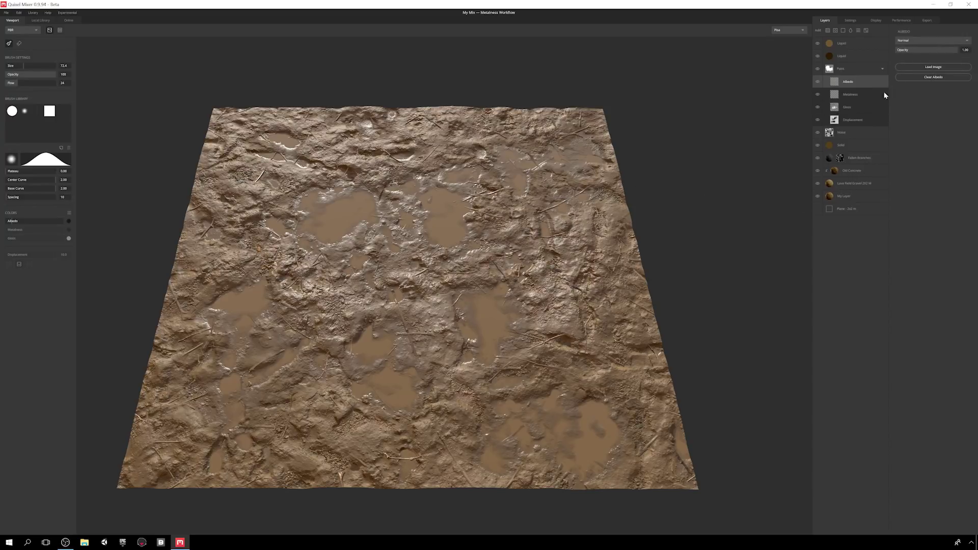
{"action": "left_click", "coordinate": [878, 107]}
{"action": "left_click", "coordinate": [929, 79]}
{"action": "left_click", "coordinate": [853, 119]}
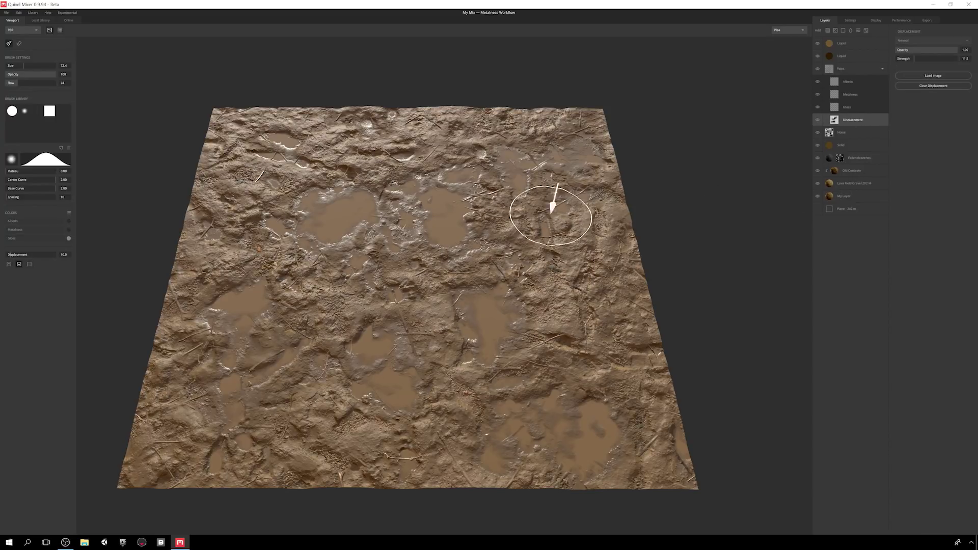
{"action": "mouse_move", "coordinate": [400, 271]}
{"action": "left_mouse_down"}
{"action": "mouse_move", "coordinate": [395, 302]}
{"action": "mouse_move", "coordinate": [314, 326]}
{"action": "left_mouse_up"}
{"action": "key", "text": "ctrl+z"}
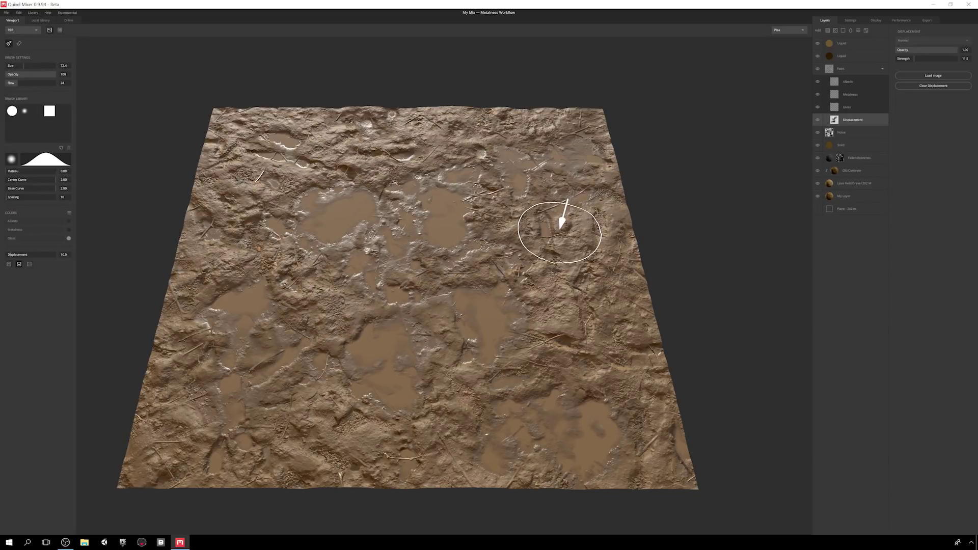
- Set displacement strength to 9.13 and reshape the right edge with a size 40.9, flow 42 brush
{"action": "left_click_drag", "start_coordinate": [915, 59], "coordinate": [910, 59]}
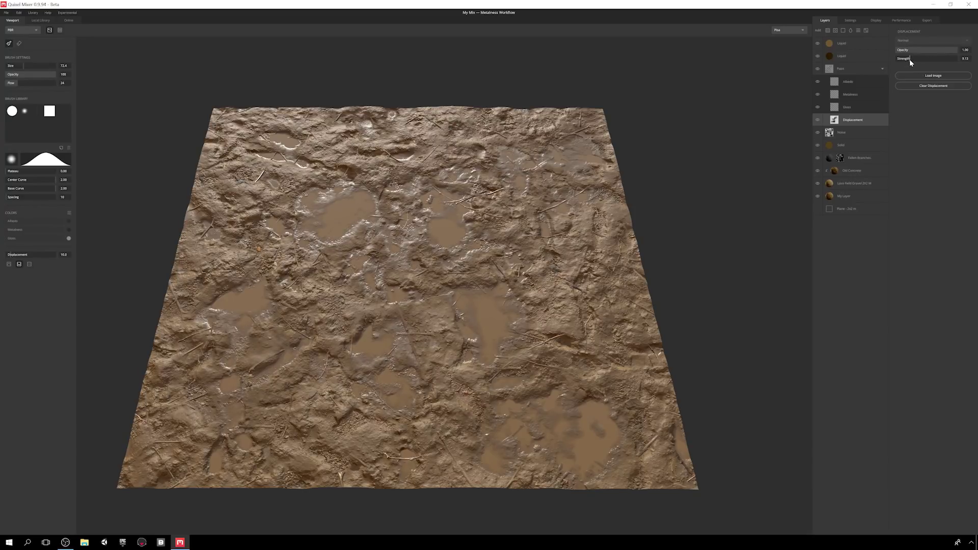
{"action": "mouse_move", "coordinate": [644, 257]}
{"action": "left_mouse_down", "text": "alt"}
{"action": "mouse_move", "coordinate": [629, 229]}
{"action": "mouse_move", "coordinate": [630, 265]}
{"action": "left_mouse_up", "text": "alt"}
{"action": "middle_click_drag", "start_coordinate": [520, 297], "coordinate": [547, 285], "text": "alt"}
{"action": "scroll", "coordinate": [550, 279], "scroll_direction": "down", "scroll_amount": 1}
{"action": "key", "text": "t"}
{"action": "key", "text": "t"}
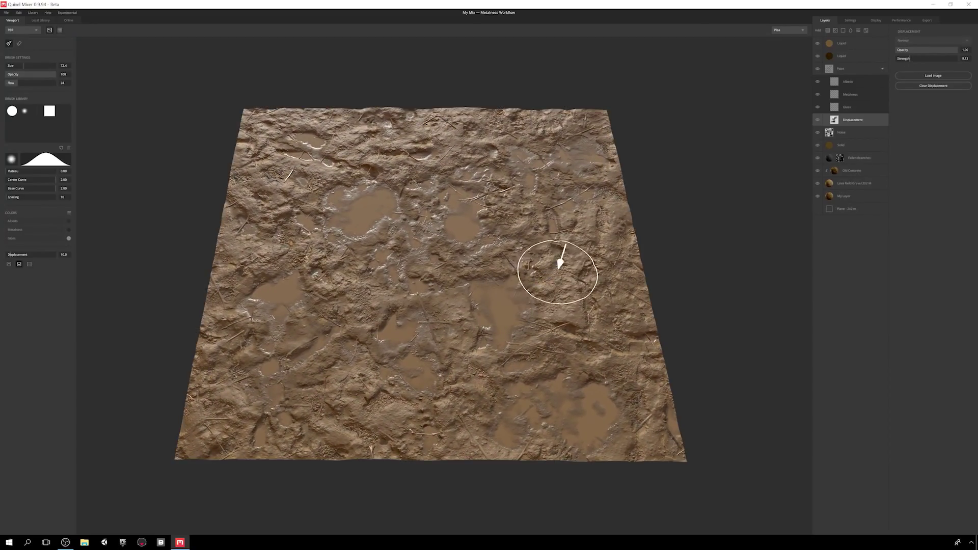
{"action": "key", "text": "bracketleft"}
{"action": "key", "text": "bracketleft"}
{"action": "key", "text": "bracketleft"}
{"action": "key", "text": "bracketleft"}
{"action": "key", "text": "bracketleft"}
{"action": "key", "text": "bracketleft"}
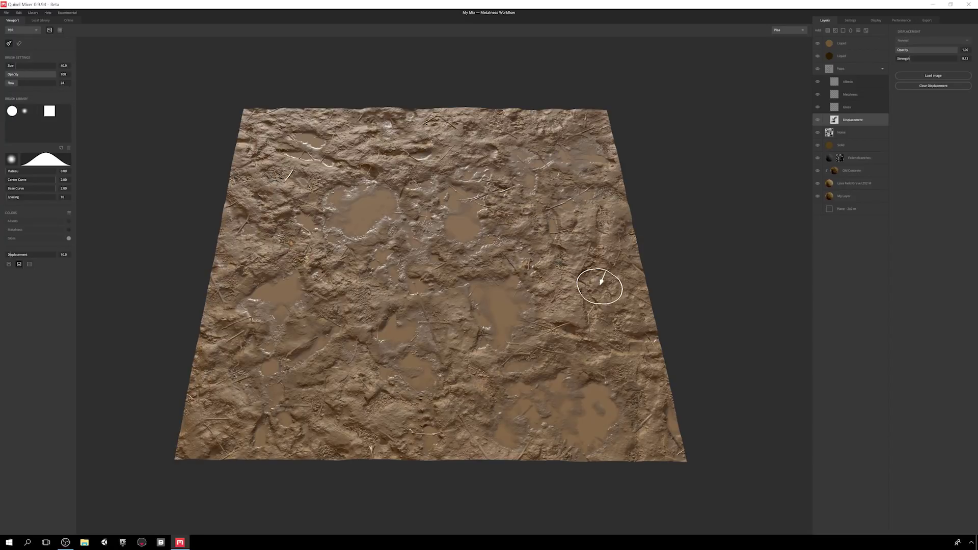
{"action": "left_click", "coordinate": [24, 83]}
{"action": "mouse_move", "coordinate": [644, 214]}
{"action": "left_mouse_down"}
{"action": "mouse_move", "coordinate": [615, 253]}
{"action": "mouse_move", "coordinate": [396, 109]}
{"action": "mouse_move", "coordinate": [568, 102]}
{"action": "left_mouse_up"}
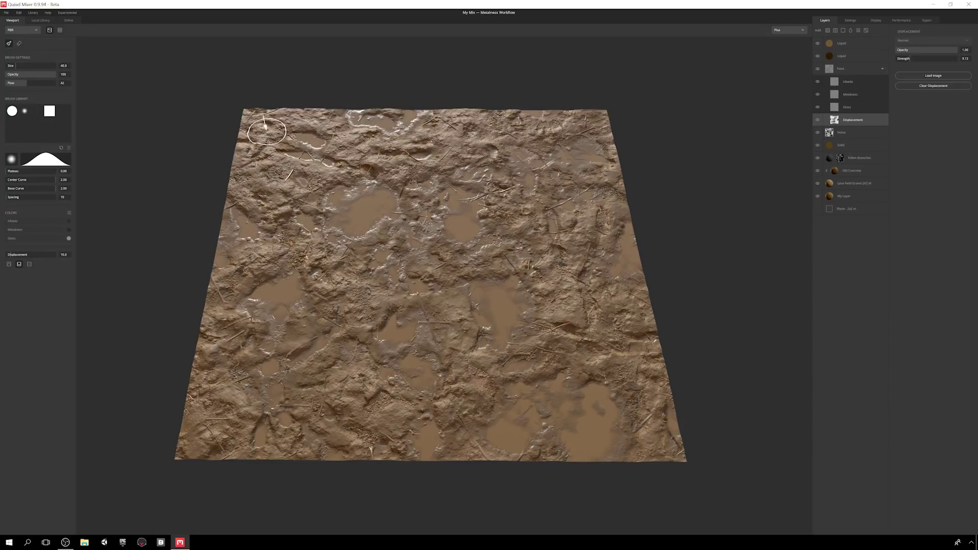
- Lower displacement strength to 2.32 and deselect the layer to view the flatter terrain
{"action": "key", "text": "2"}
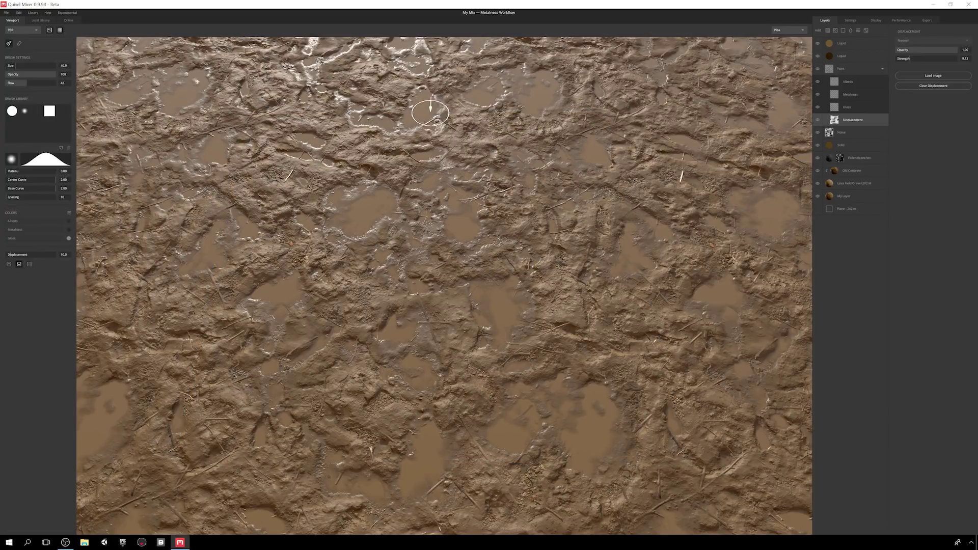
{"action": "key", "text": "1"}
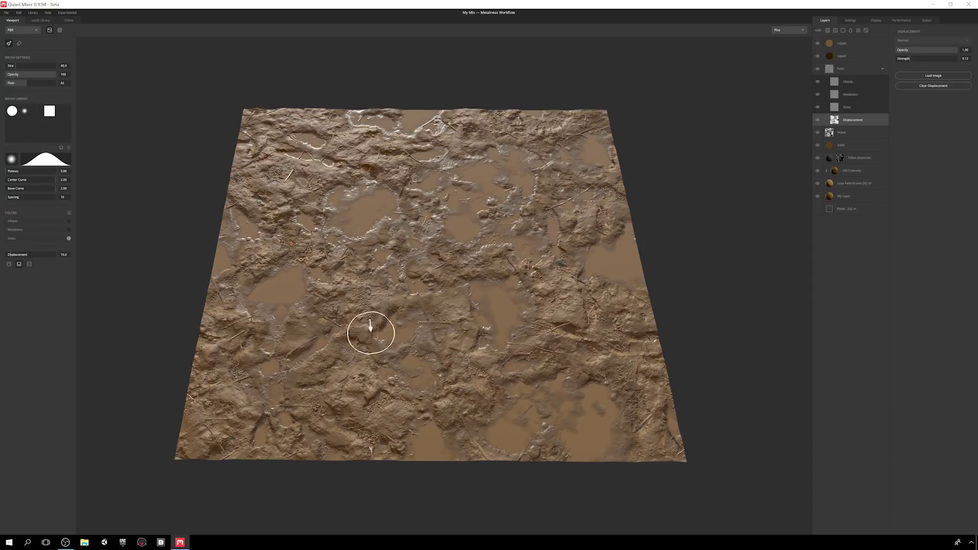
{"action": "mouse_move", "coordinate": [913, 56]}
{"action": "left_mouse_down"}
{"action": "mouse_move", "coordinate": [898, 56]}
{"action": "mouse_move", "coordinate": [905, 59]}
{"action": "left_mouse_up"}
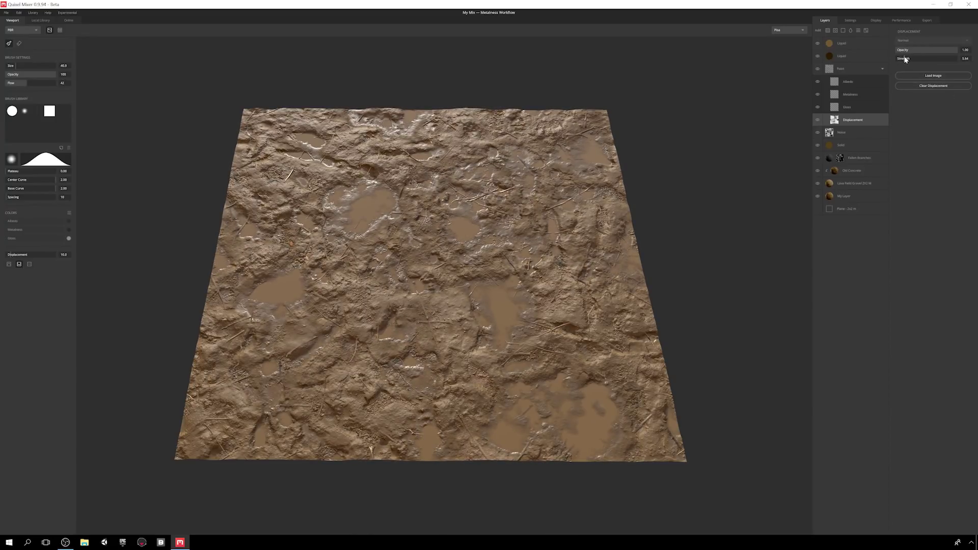
{"action": "left_click", "coordinate": [560, 54]}
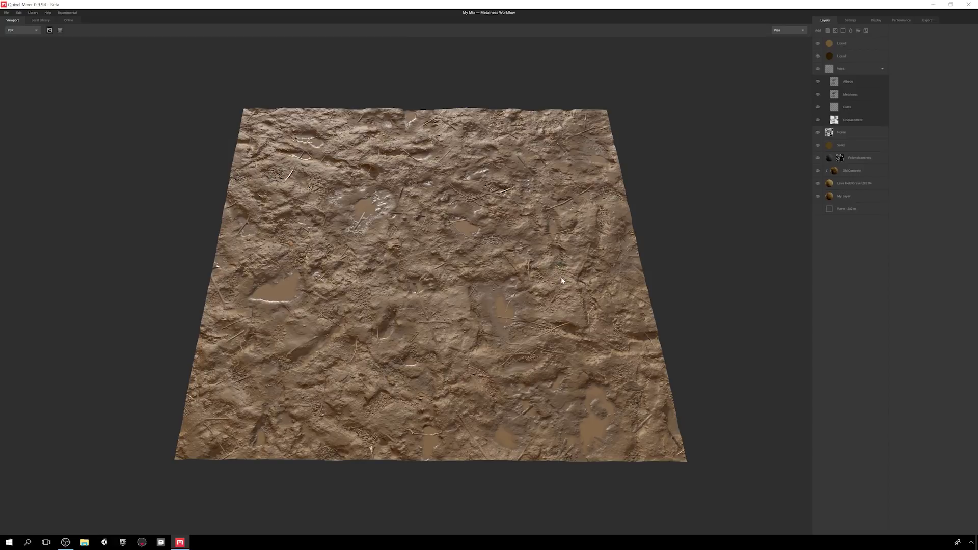
- Export My Mix to the library under new category 'Mud' at 4096 px, tagged 'Wet'
{"action": "left_click", "coordinate": [21, 30]}
{"action": "left_click", "coordinate": [16, 42]}
{"action": "left_click", "coordinate": [7, 13]}
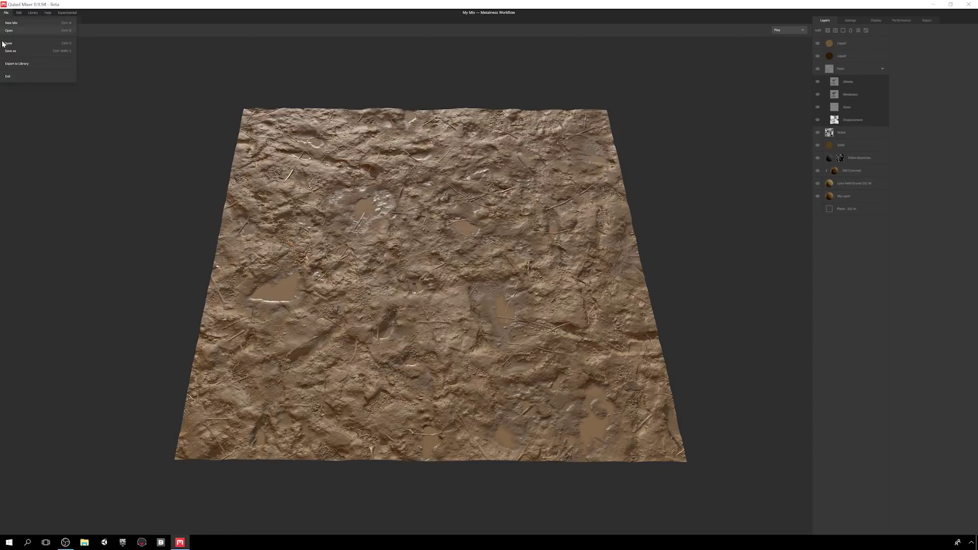
{"action": "left_click", "coordinate": [13, 65]}
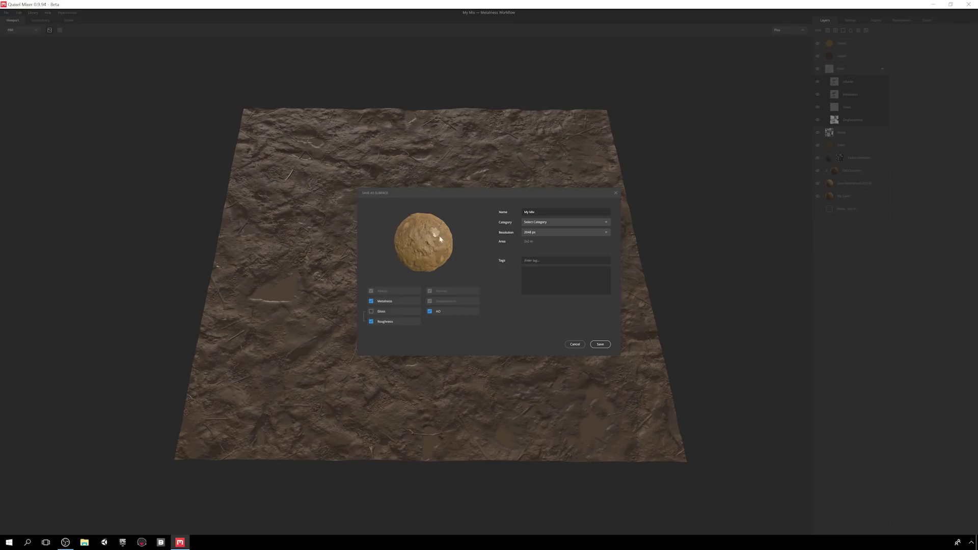
{"action": "left_click", "coordinate": [537, 222]}
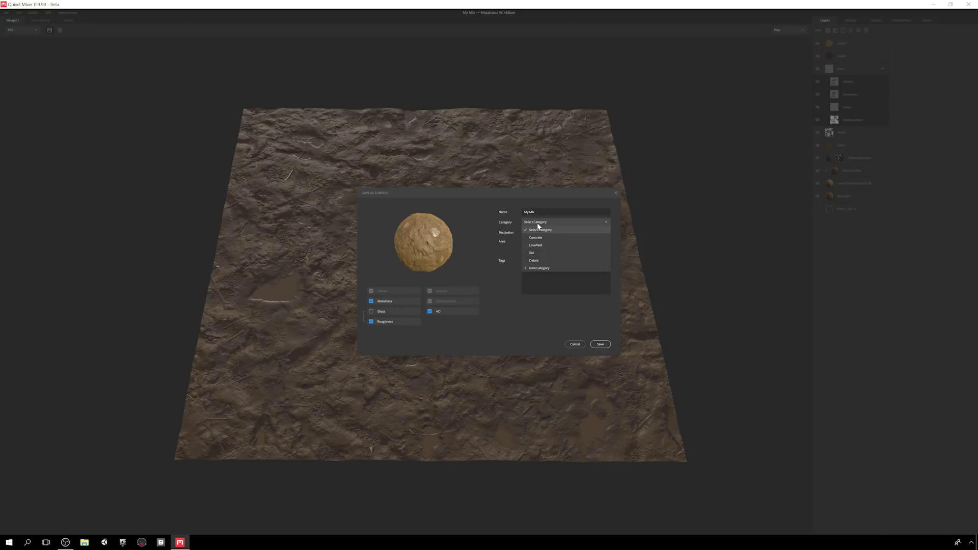
{"action": "left_click", "coordinate": [540, 268]}
{"action": "type", "text": "Mud"}
{"action": "left_click", "coordinate": [557, 301]}
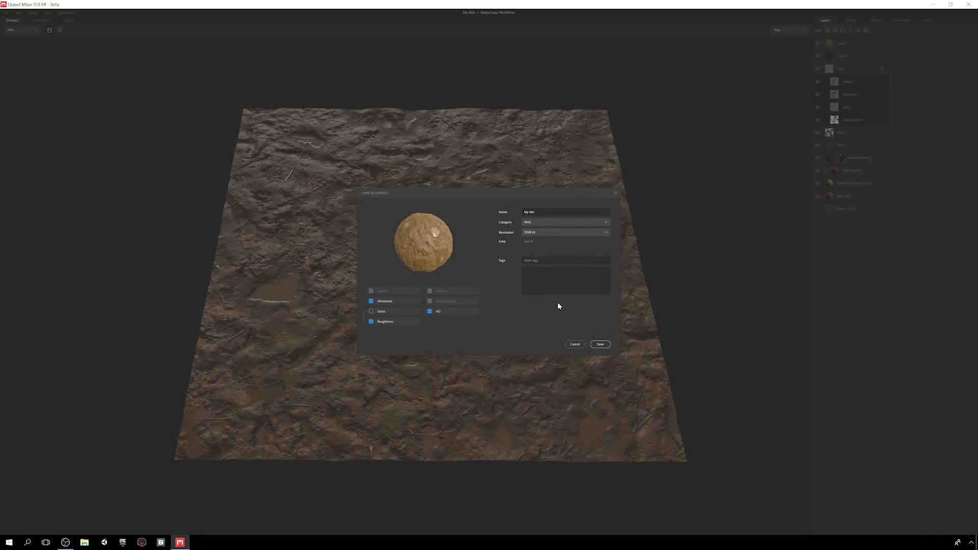
{"action": "left_click", "coordinate": [536, 232]}
{"action": "left_click", "coordinate": [537, 271]}
{"action": "type", "text": "Wet"}
{"action": "key", "text": "Return"}
{"action": "left_click", "coordinate": [601, 345]}
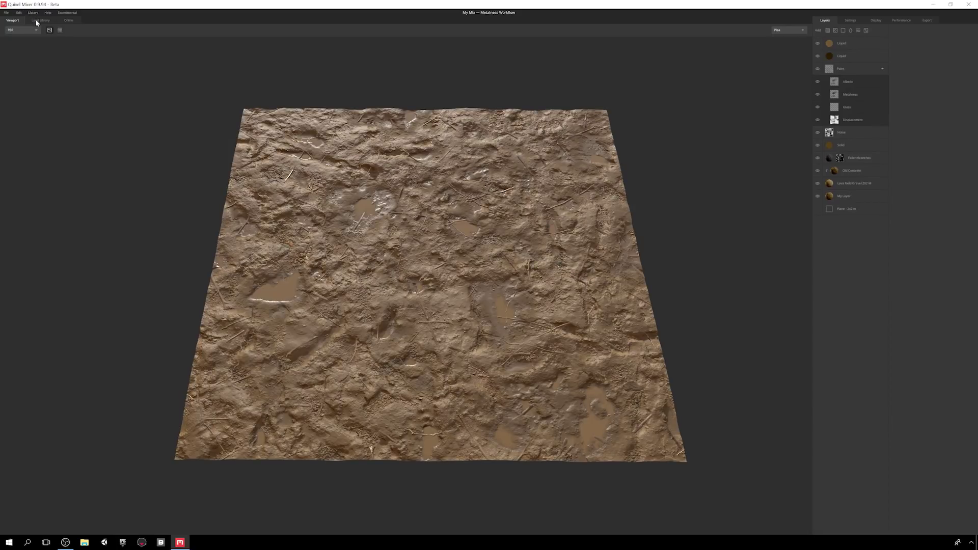
- Set the export location to a new folder named 'Toolbag 3 Exports'
{"action": "left_click", "coordinate": [35, 19]}
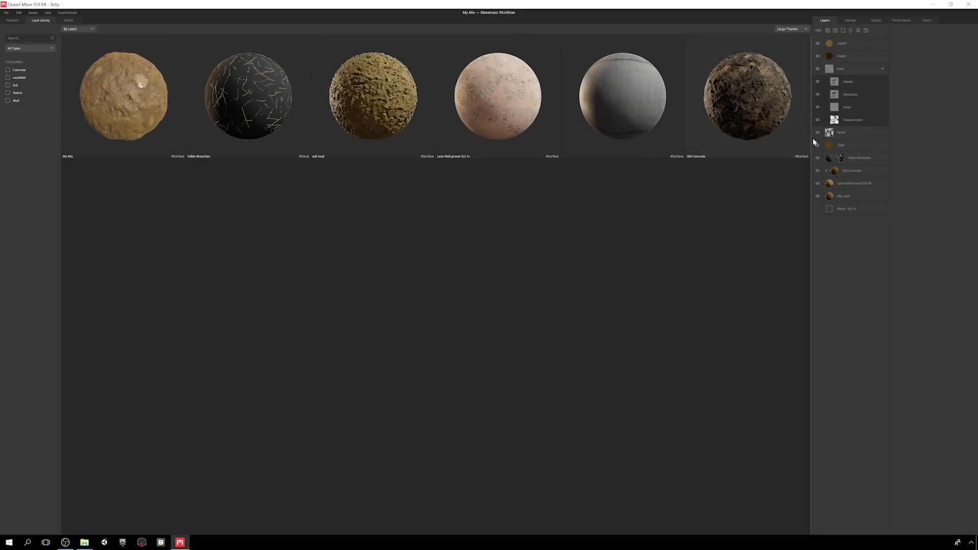
{"action": "left_click", "coordinate": [926, 21]}
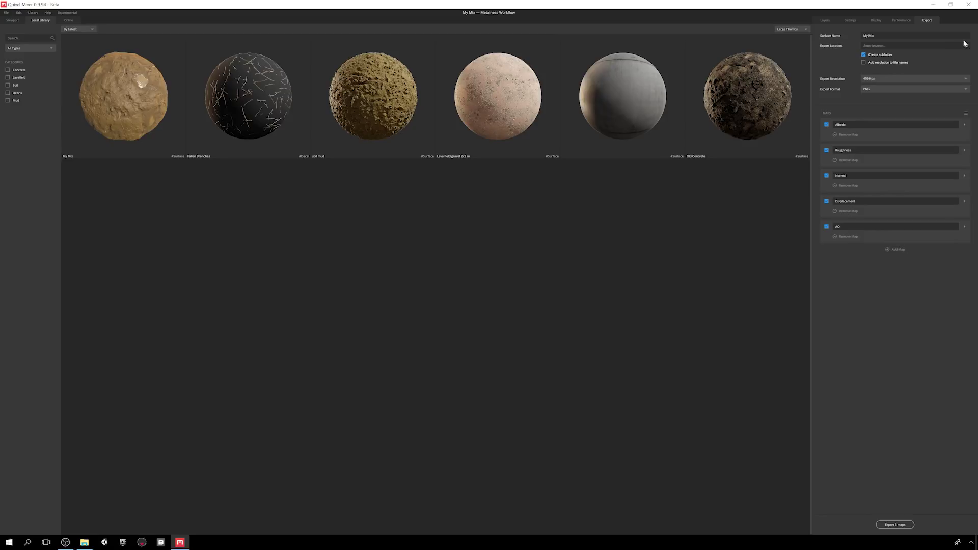
{"action": "left_click", "coordinate": [965, 45]}
{"action": "right_click", "coordinate": [158, 208]}
{"action": "mouse_move", "coordinate": [186, 293]}
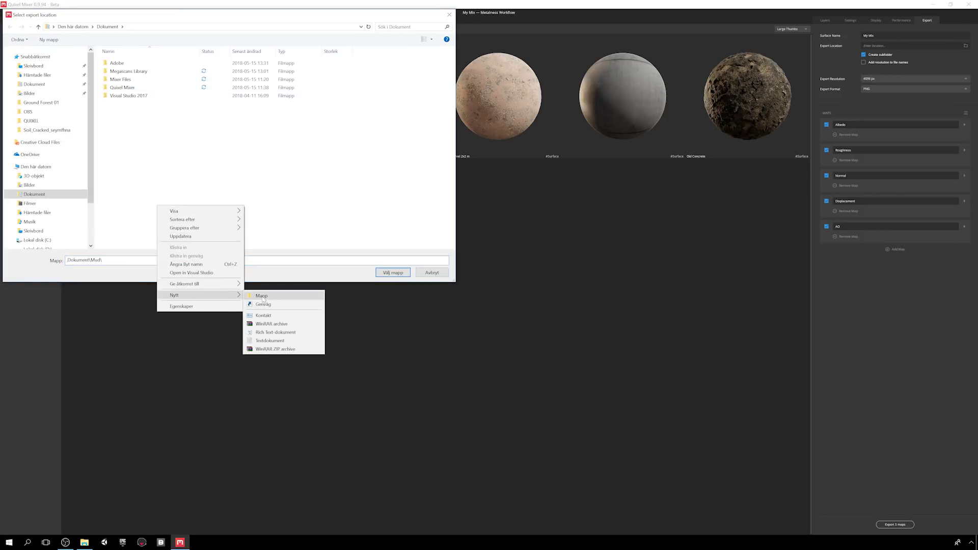
{"action": "left_click", "coordinate": [265, 296]}
{"action": "type", "text": "Toolbag 3 Exports"}
{"action": "key", "text": "Return"}
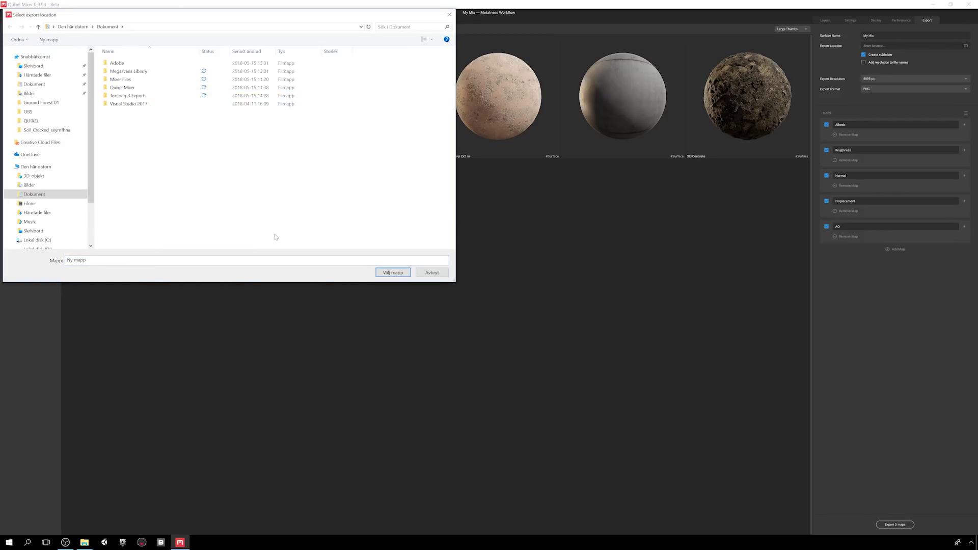
{"action": "left_click", "coordinate": [132, 95]}
{"action": "left_click", "coordinate": [393, 273]}
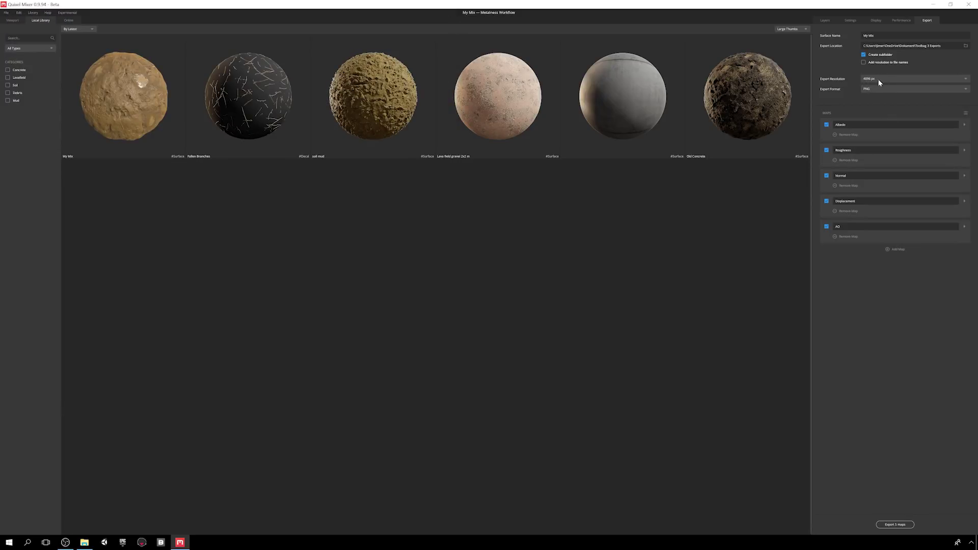
- Review the Roughness, Normal, Displacement and AO map output settings
{"action": "left_click", "coordinate": [965, 151]}
{"action": "left_click", "coordinate": [965, 152]}
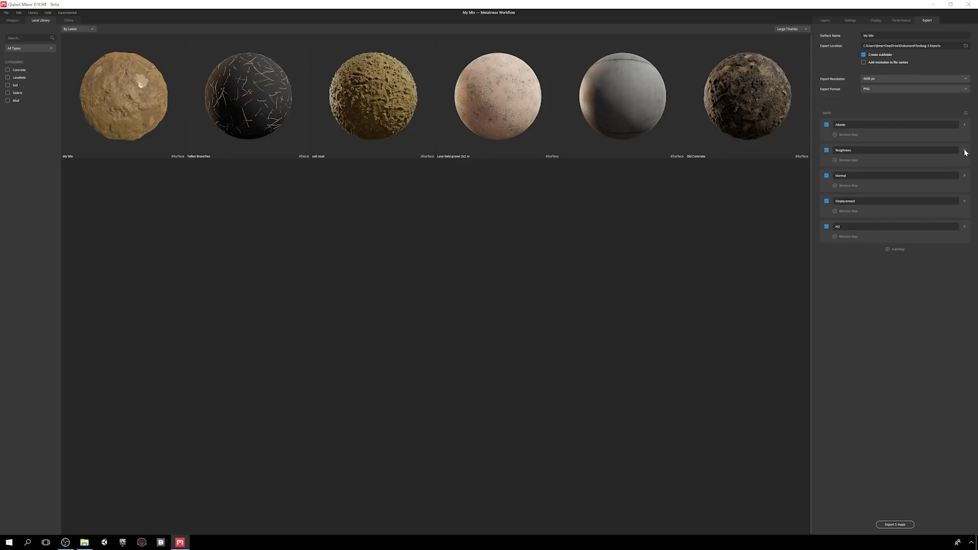
{"action": "left_click", "coordinate": [965, 177]}
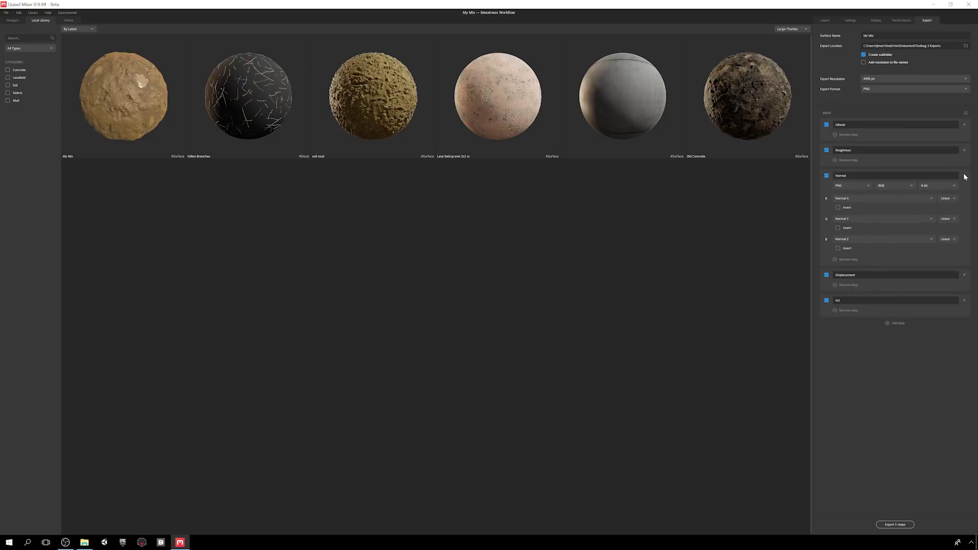
{"action": "left_click", "coordinate": [965, 177]}
{"action": "left_click", "coordinate": [964, 203]}
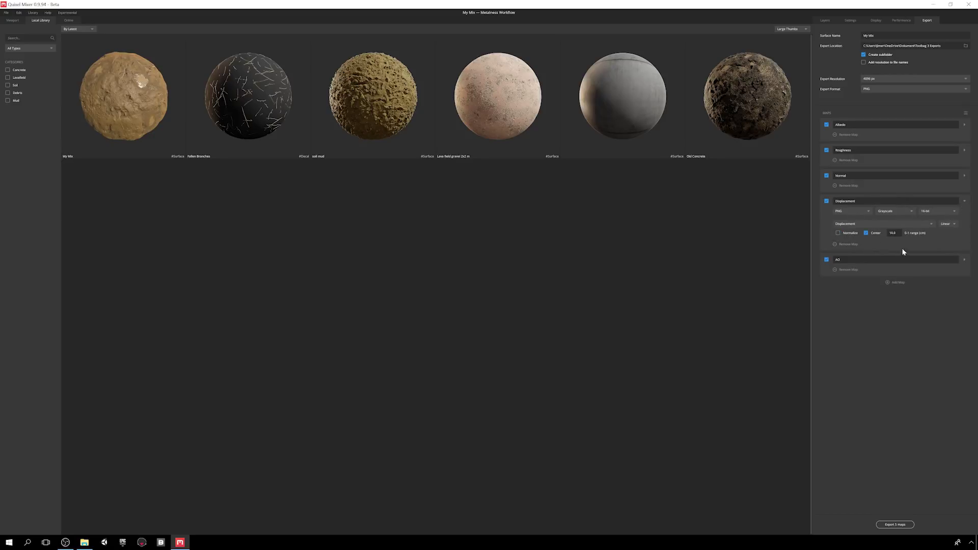
{"action": "left_click", "coordinate": [966, 262]}
{"action": "left_click", "coordinate": [966, 261]}
{"action": "left_click", "coordinate": [966, 202]}
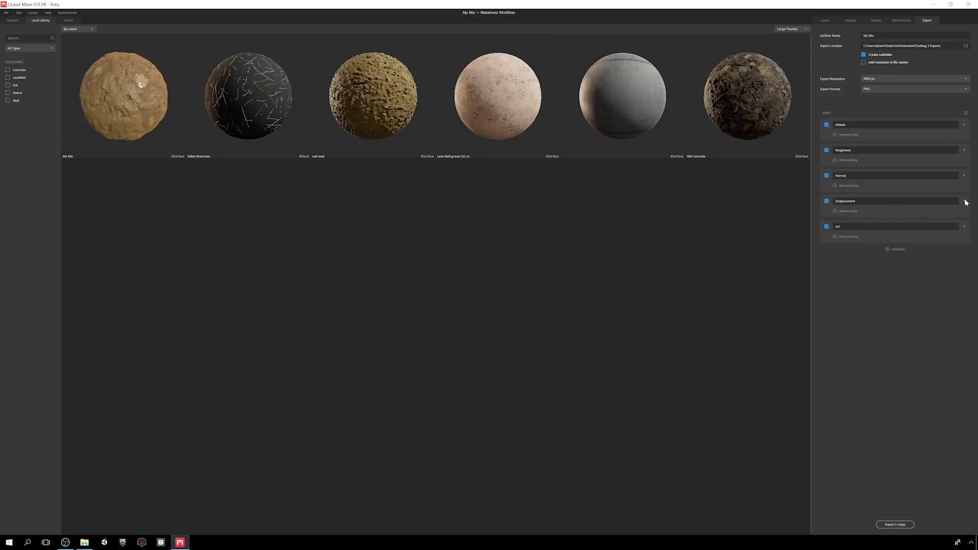
- Save and apply the 'My Toolbag 3 Export' preset, then export the five maps
{"action": "left_click", "coordinate": [965, 113]}
{"action": "left_click", "coordinate": [943, 120]}
{"action": "type", "text": "My Toolbag 3 Export"}
{"action": "left_click", "coordinate": [556, 301]}
{"action": "left_click", "coordinate": [966, 113]}
{"action": "left_click", "coordinate": [943, 148]}
{"action": "left_click", "coordinate": [966, 113]}
{"action": "left_click", "coordinate": [949, 128]}
{"action": "left_click", "coordinate": [966, 113]}
{"action": "left_click", "coordinate": [952, 134]}
{"action": "left_click", "coordinate": [894, 525]}
- Open the My Mix folder of exported maps in Explorer
{"action": "left_click", "coordinate": [83, 547]}
{"action": "double_click", "coordinate": [576, 190]}
{"action": "left_click_drag", "start_coordinate": [611, 110], "coordinate": [310, 144]}
- View the Albedo through Roughness maps in Photos, then switch to Marmoset Toolbag
{"action": "double_click", "coordinate": [279, 250]}
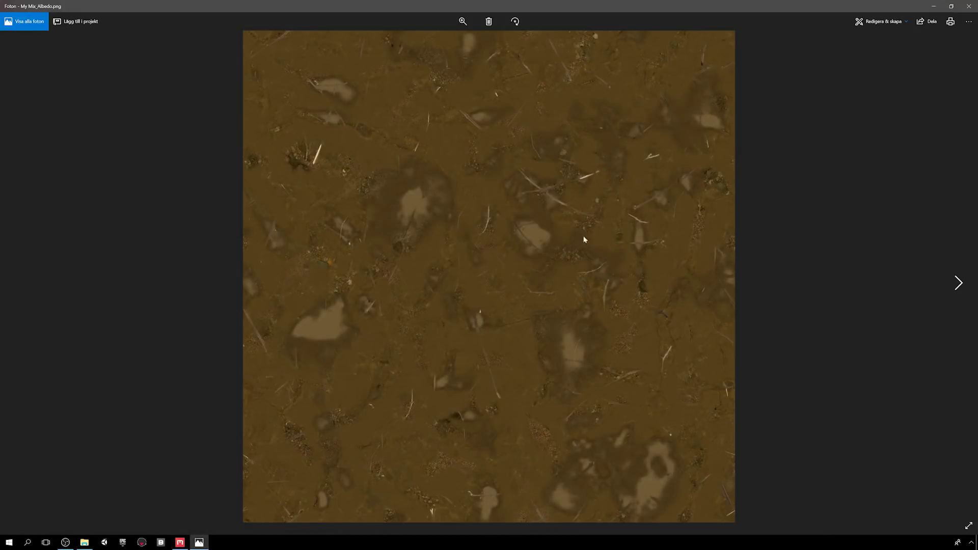
{"action": "key", "text": "Right"}
{"action": "key", "text": "Right"}
{"action": "key", "text": "Right"}
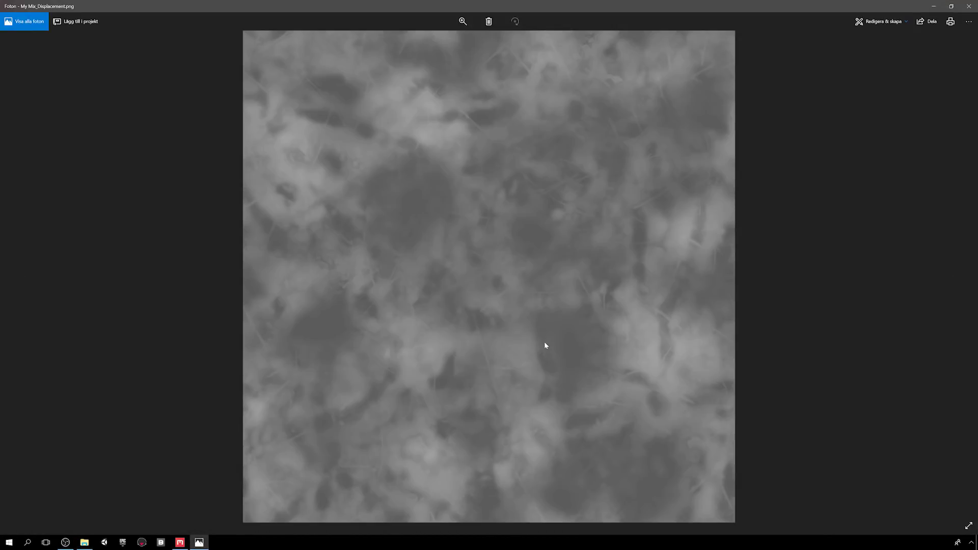
{"action": "key", "text": "Right"}
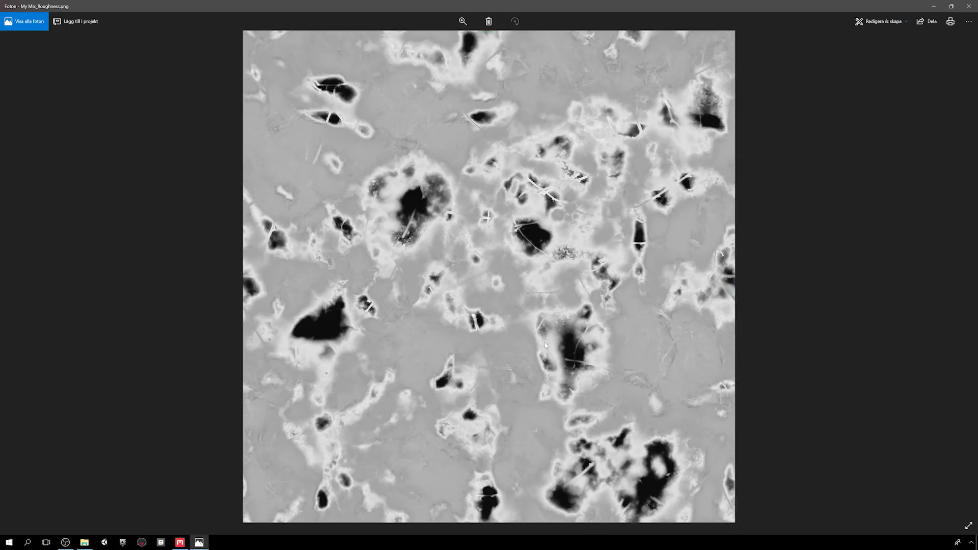
{"action": "left_click", "coordinate": [969, 6]}
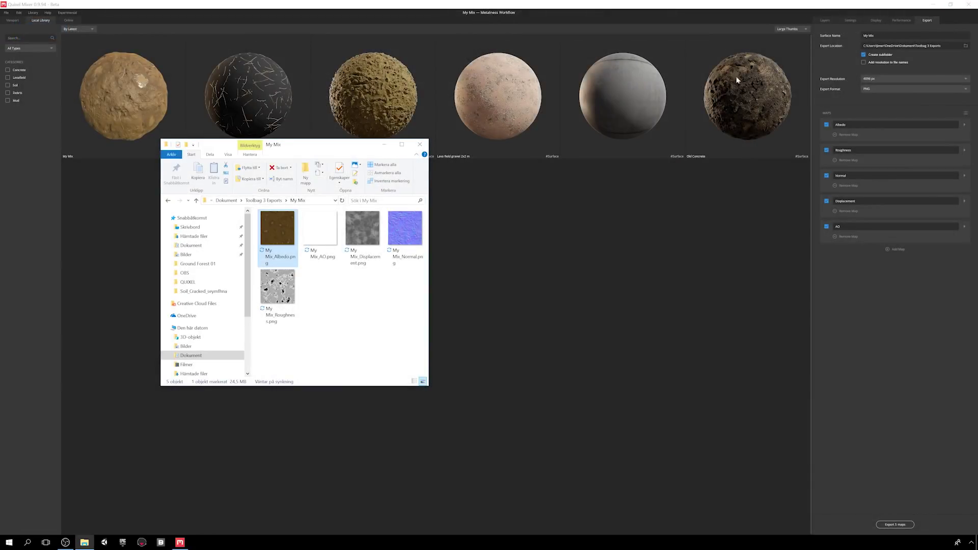
{"action": "left_click", "coordinate": [143, 543]}
{"action": "left_click", "coordinate": [5, 13]}
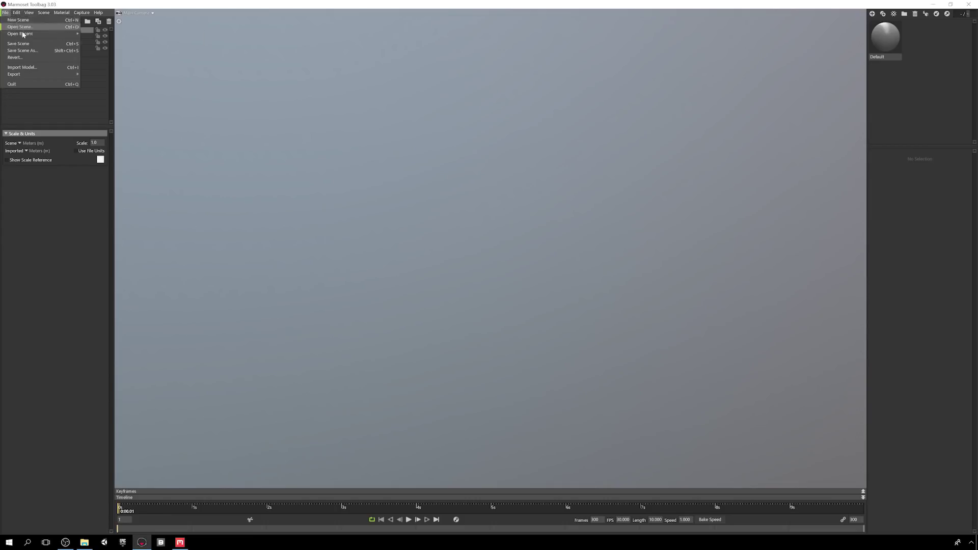
- Open the recent Quixel_Sphere scene and show its default material's properties
{"action": "mouse_move", "coordinate": [31, 33]}
{"action": "left_click", "coordinate": [145, 34]}
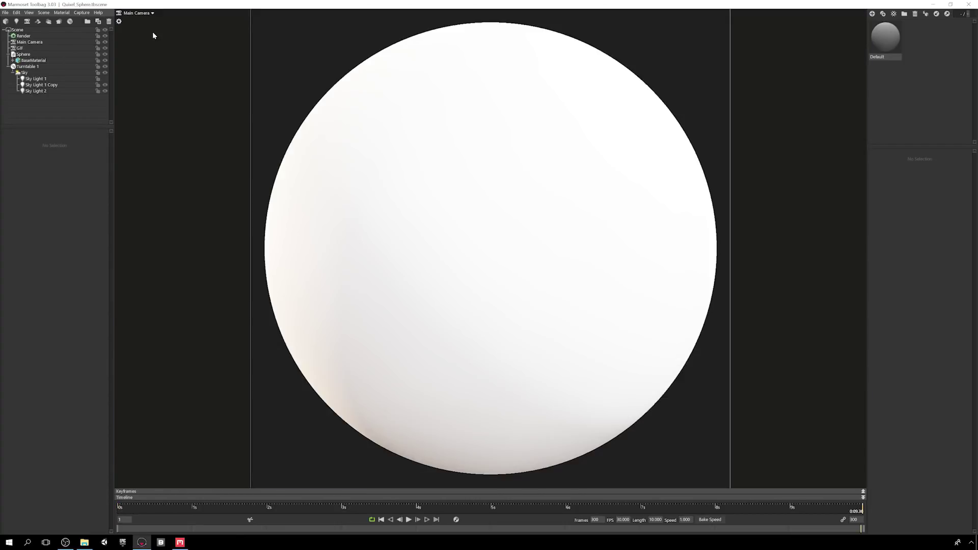
{"action": "left_click", "coordinate": [876, 39]}
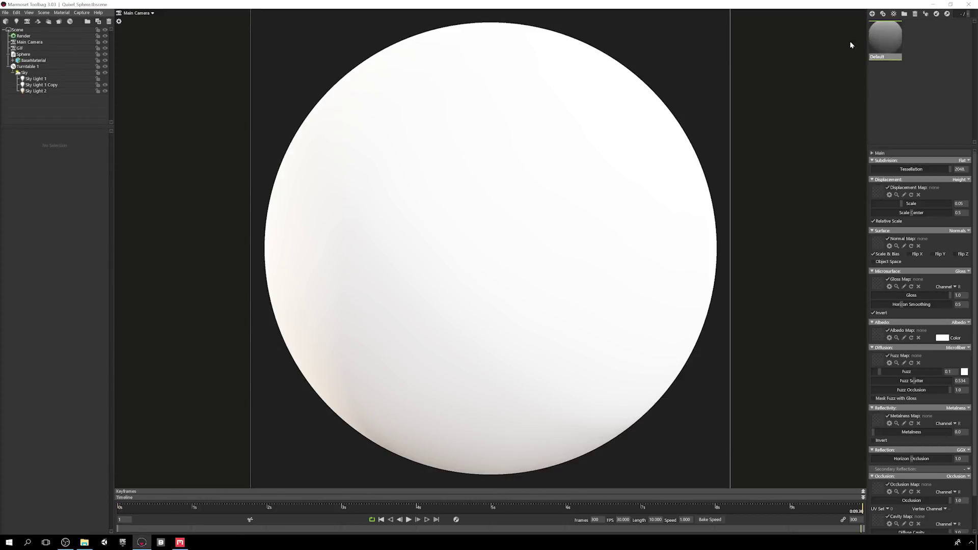
- Drag the Albedo, Normal, Roughness (as gloss), AO and Displacement PNGs into the material slots
{"action": "left_click", "coordinate": [84, 542]}
{"action": "left_click_drag", "start_coordinate": [275, 230], "coordinate": [877, 331]}
{"action": "left_click_drag", "start_coordinate": [405, 230], "coordinate": [881, 243]}
{"action": "left_click_drag", "start_coordinate": [278, 286], "coordinate": [877, 283]}
{"action": "left_click_drag", "start_coordinate": [331, 239], "coordinate": [878, 488]}
{"action": "left_click_drag", "start_coordinate": [368, 235], "coordinate": [881, 194]}
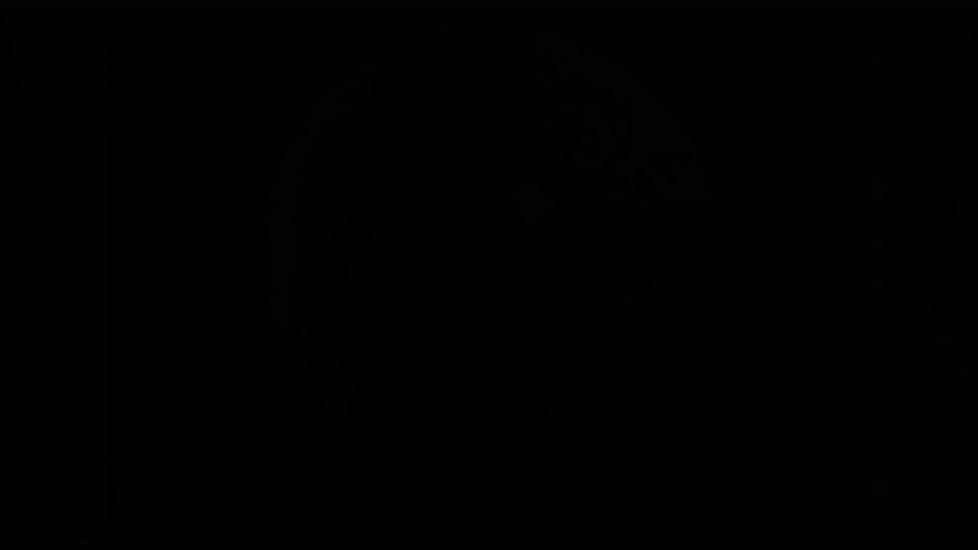